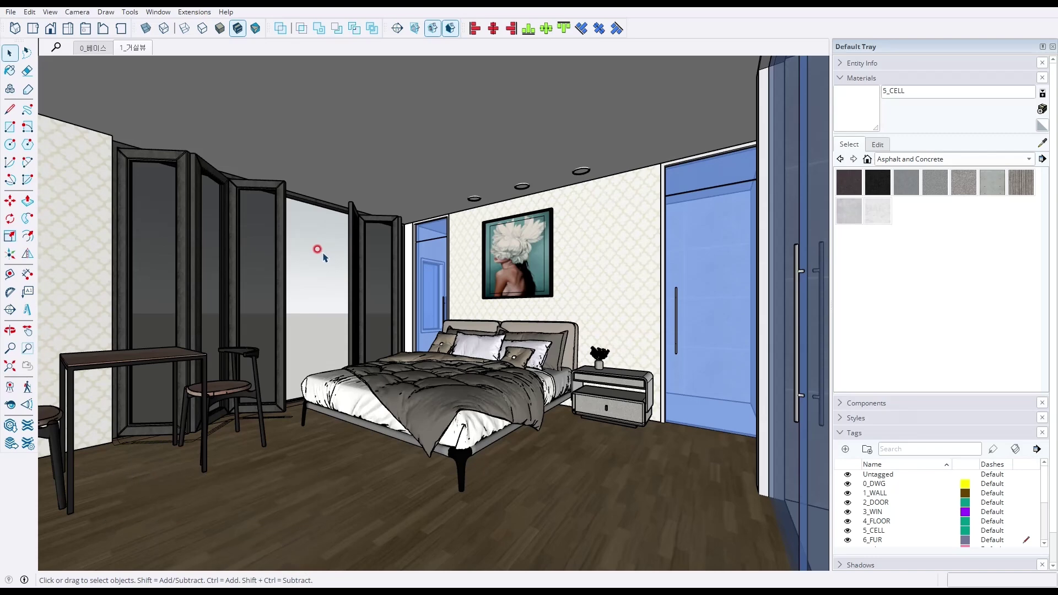
- Review the image size options for a JPEG 2D graphic export of the bedroom view, and close the export without saving
left_click(10, 11)
mouse_move(47, 180)
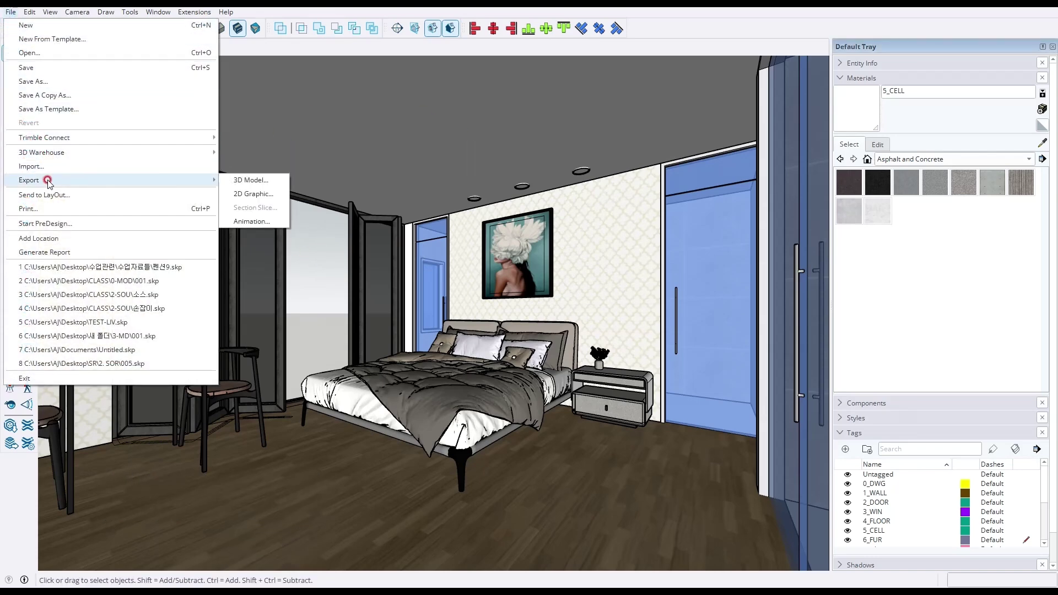
left_click(242, 194)
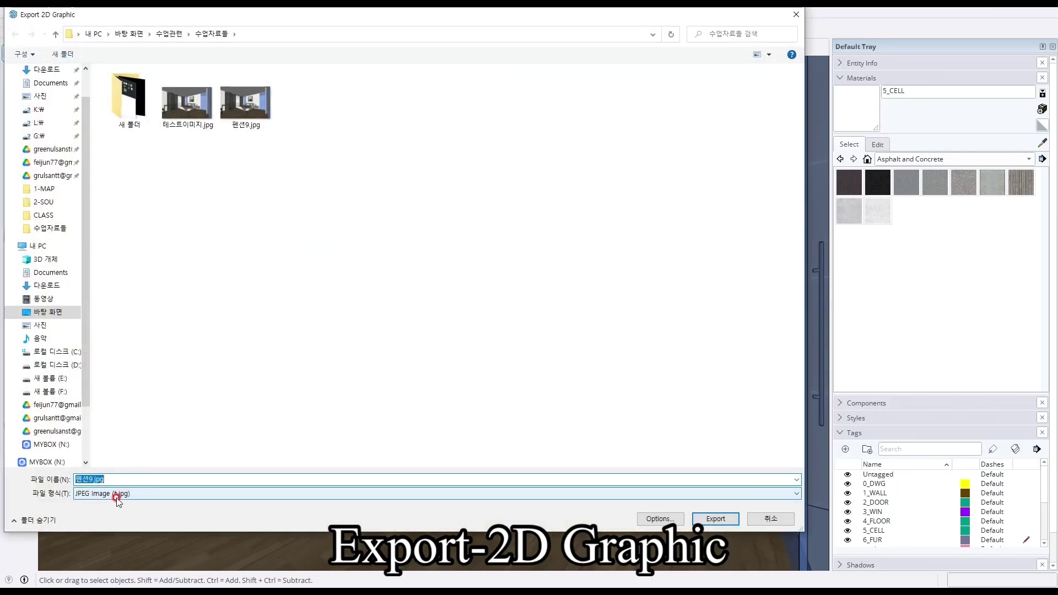
left_click(660, 518)
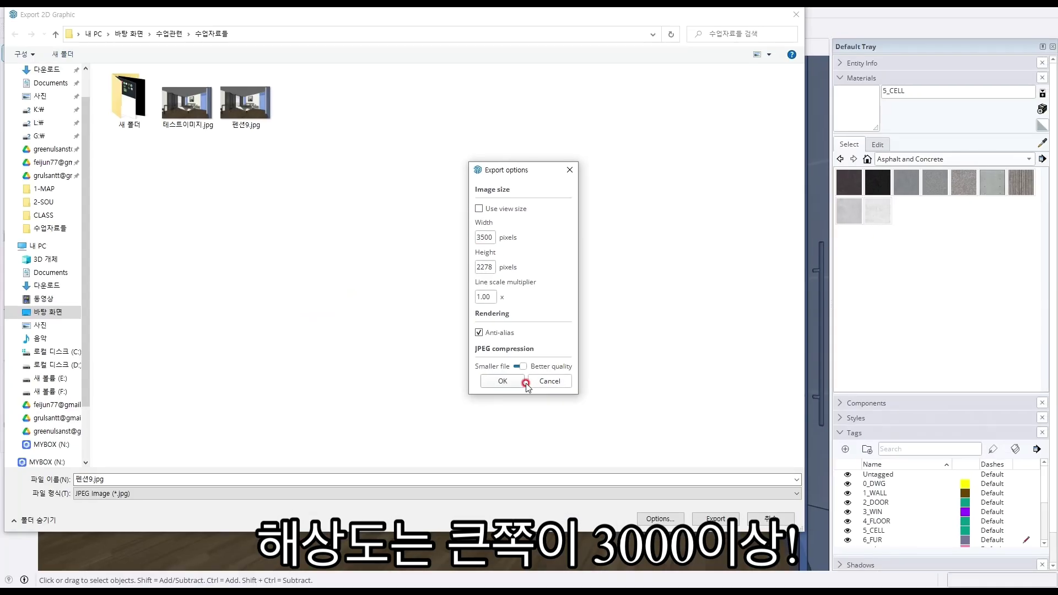
left_click(554, 507)
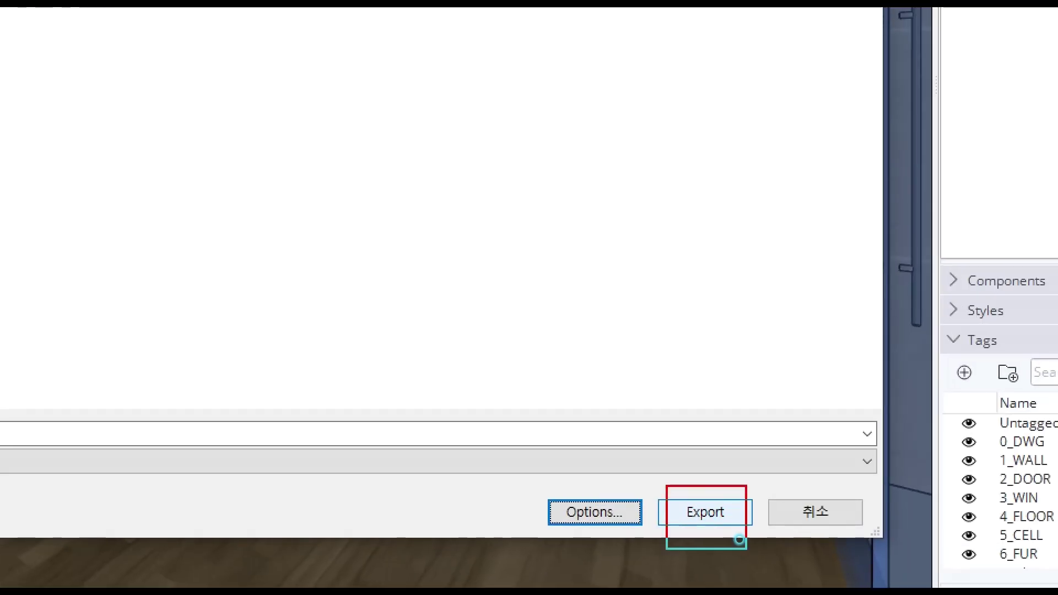
left_click_drag(739, 540, 761, 559, "ctrl")
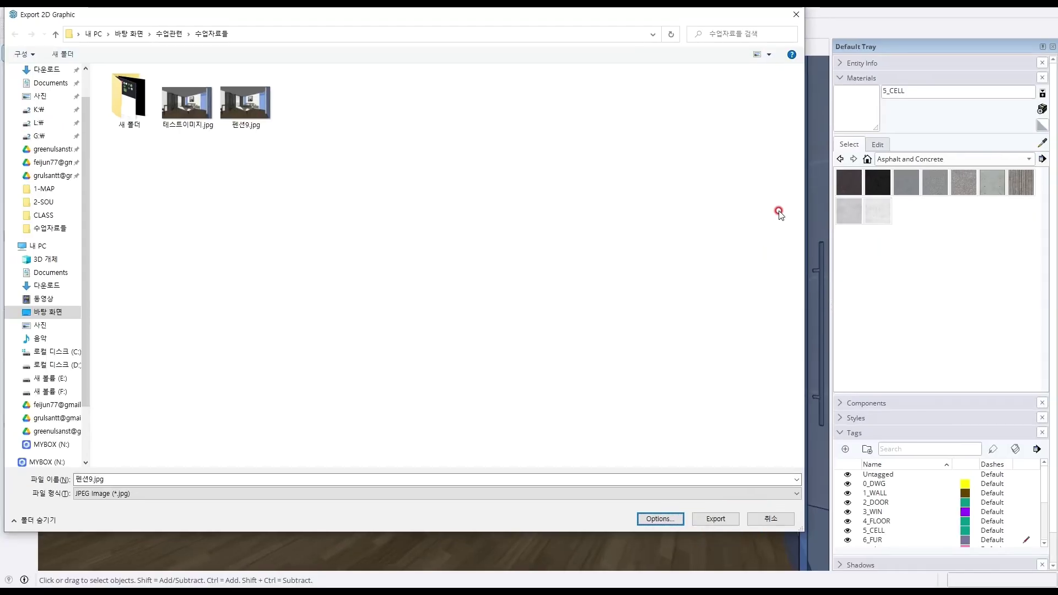
left_click(789, 25)
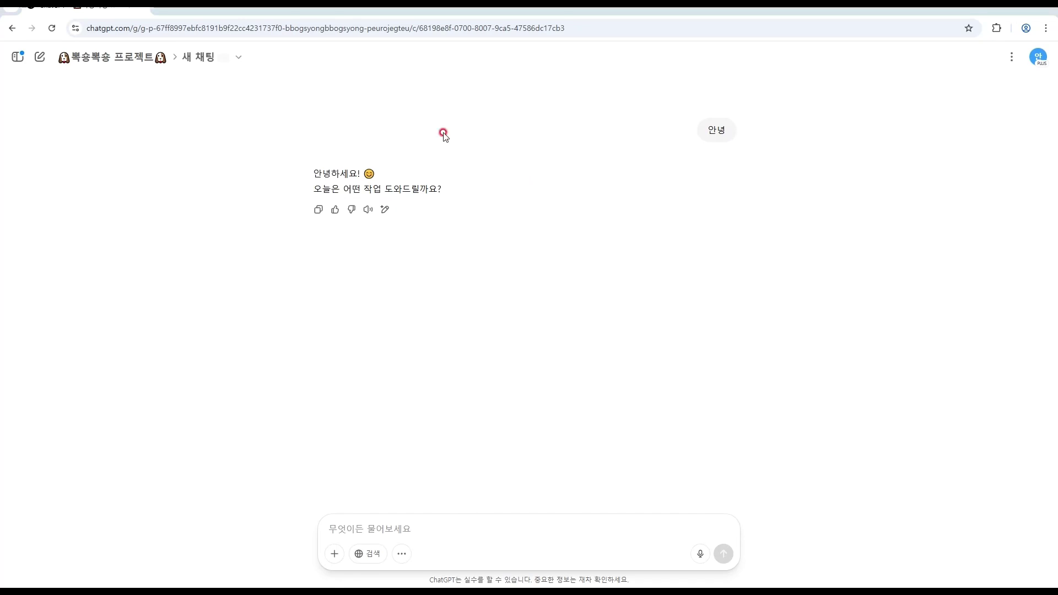
- Switch to ChatGPT, attach the bedroom image and send the prompt "현재 이미지를 실사같이 변경해서 3D로 만들어줘 모델링 변경하지말고."
left_click_drag(1057, 264, 488, 508)
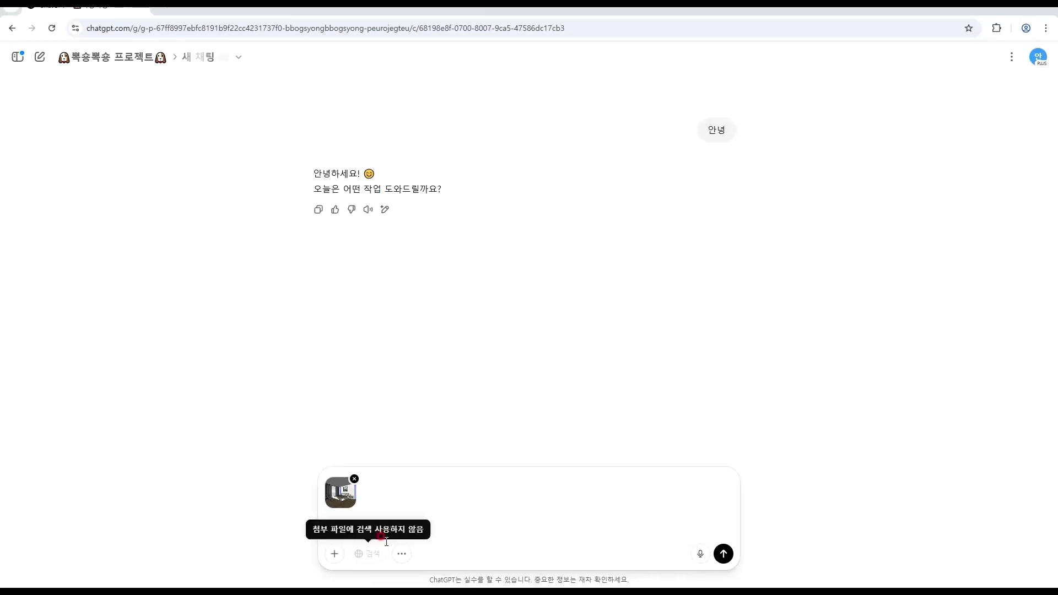
left_click(388, 530)
type("현재 이미지를 실사같이 변경해서 3D로 만들어줘 모델링 변경하지말고.")
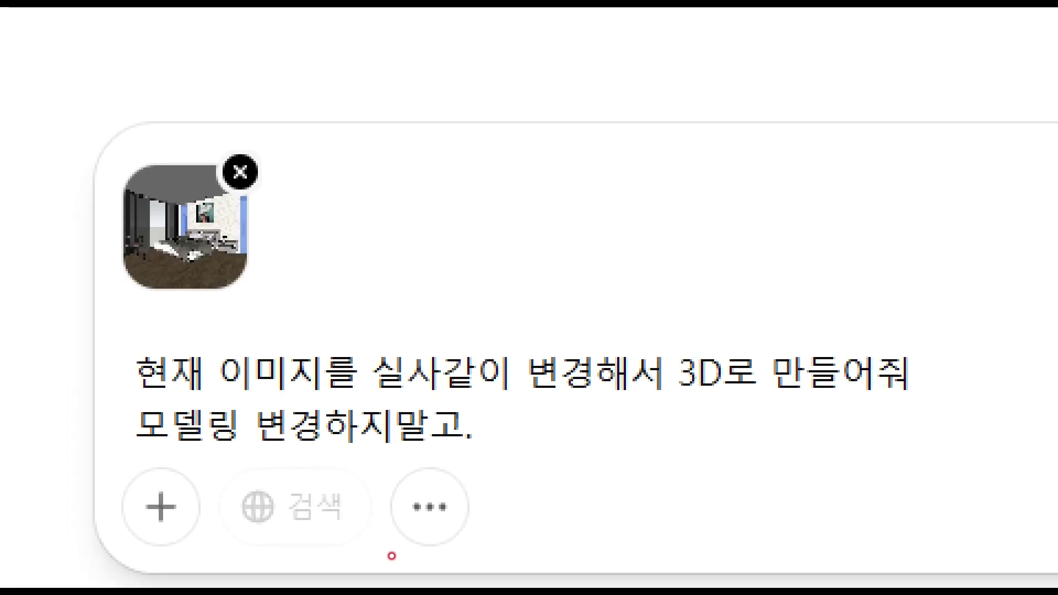
left_click(723, 554)
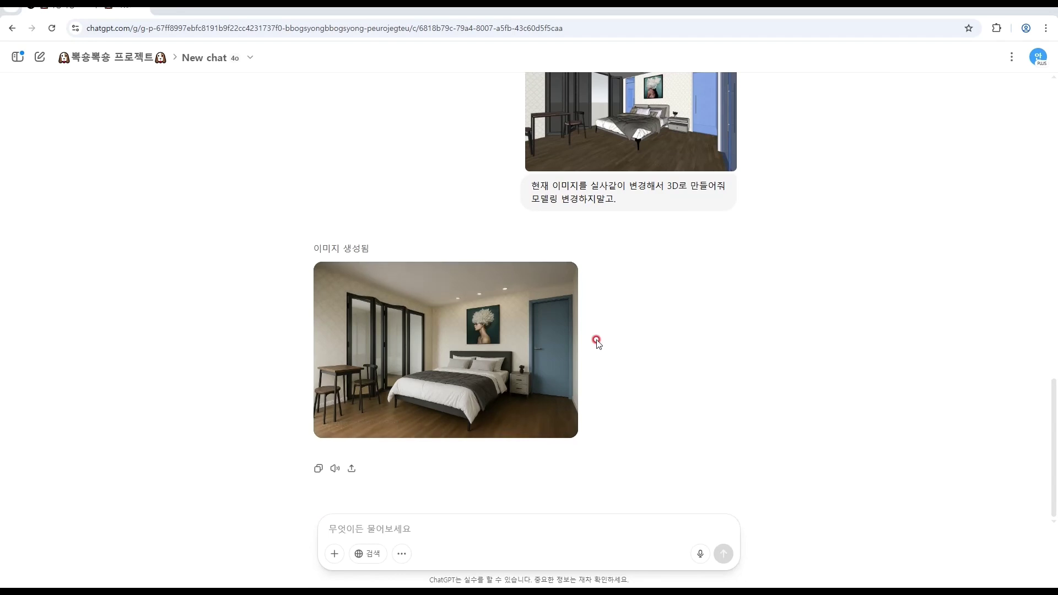
- Compare the generated bedroom image with the attached original, marking the doors, bed wall, side wall and ceiling areas
scroll(595, 341, "up", 2)
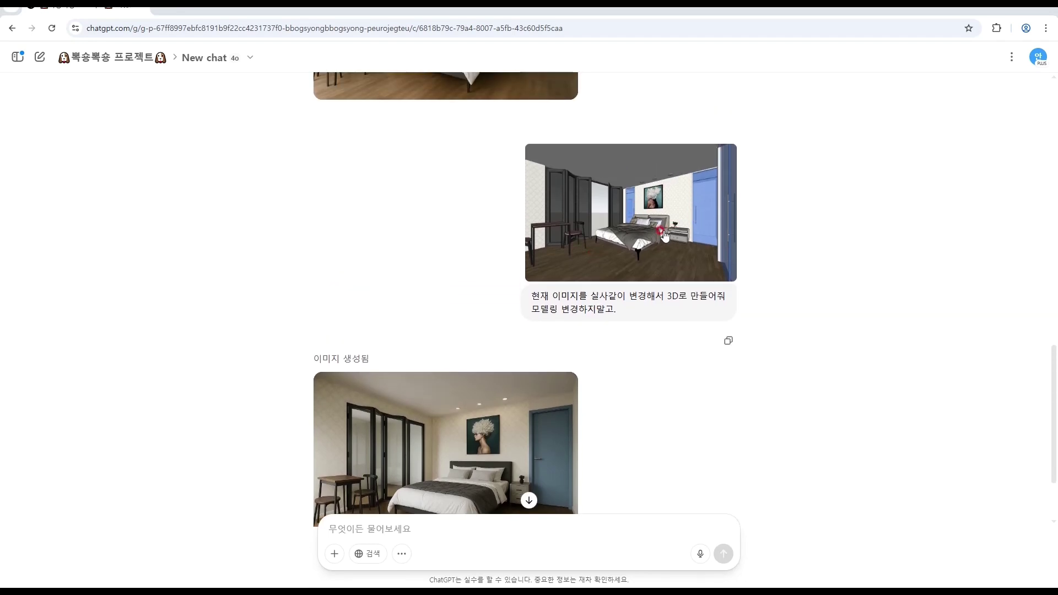
scroll(665, 236, "down", 1)
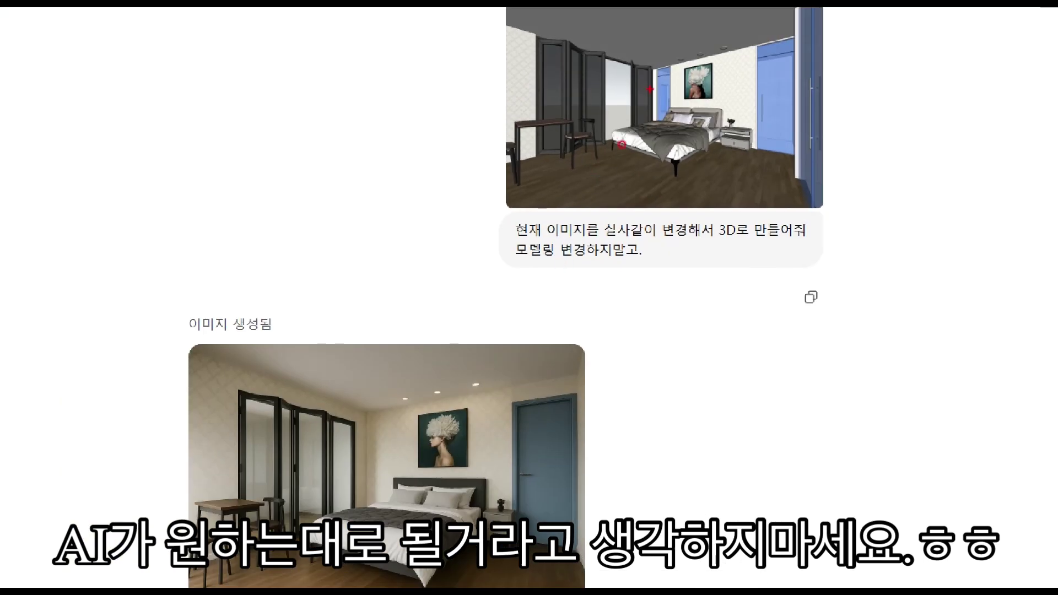
mouse_move(684, 116)
left_mouse_down()
mouse_move(643, 134)
mouse_move(663, 147)
left_mouse_up()
mouse_move(385, 408)
left_mouse_down()
mouse_move(401, 437)
mouse_move(388, 437)
left_mouse_up()
left_click_drag(820, 135, 792, 190)
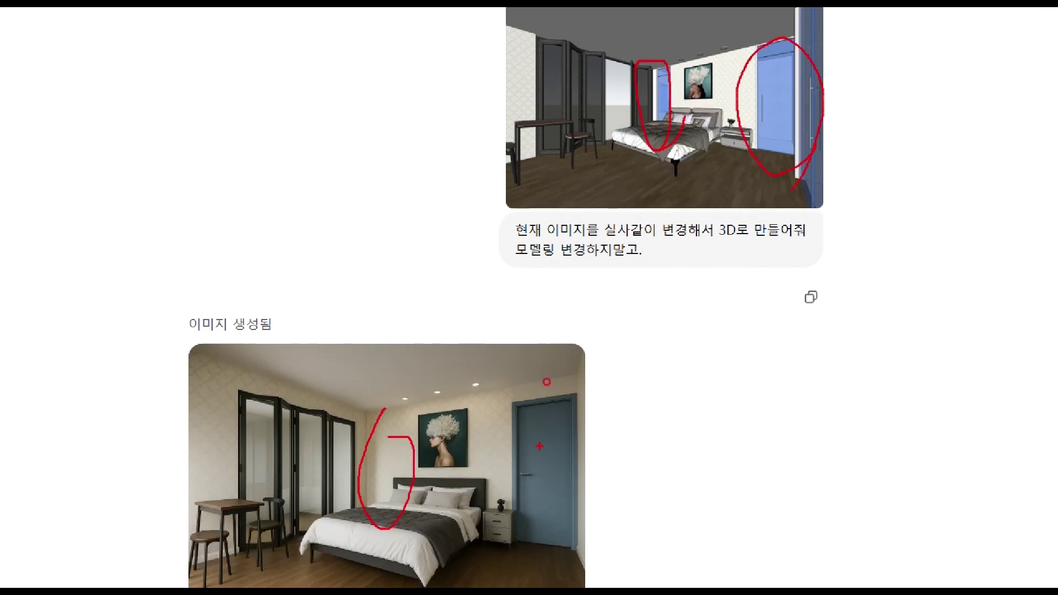
mouse_move(528, 412)
left_mouse_down()
mouse_move(496, 582)
mouse_move(542, 358)
left_mouse_up()
mouse_move(485, 477)
left_mouse_down()
mouse_move(495, 511)
mouse_move(498, 465)
left_mouse_up()
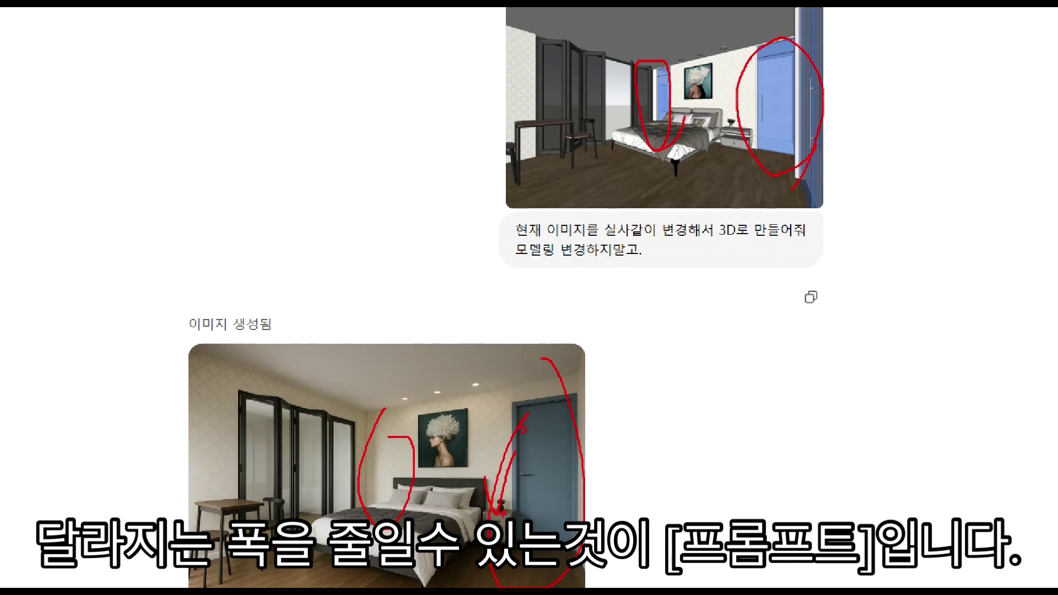
left_click_drag(184, 375, 250, 347)
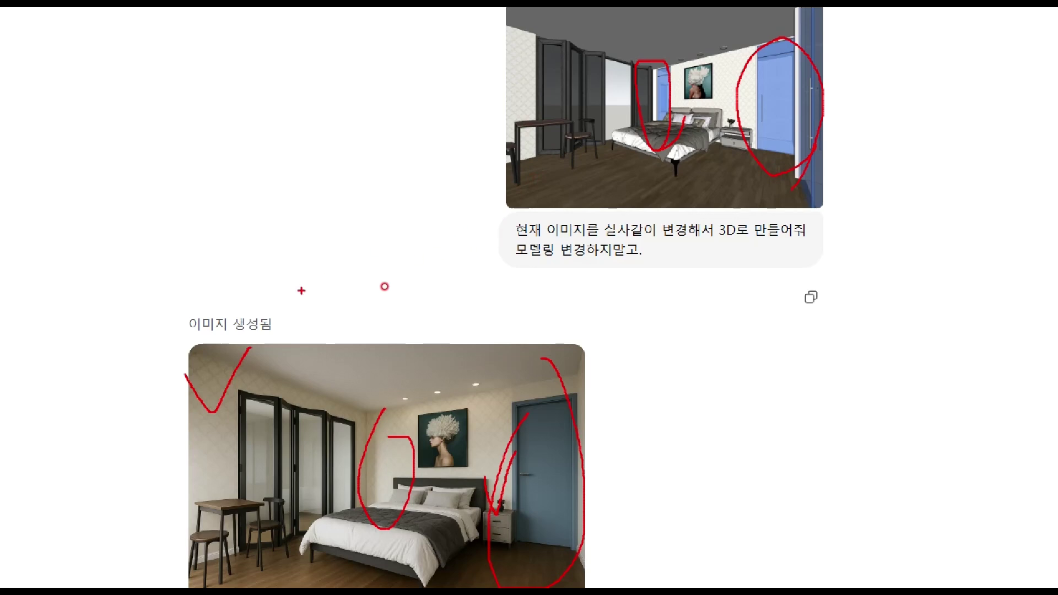
mouse_move(230, 380)
left_mouse_down()
mouse_move(323, 400)
mouse_move(278, 383)
mouse_move(325, 422)
left_mouse_up()
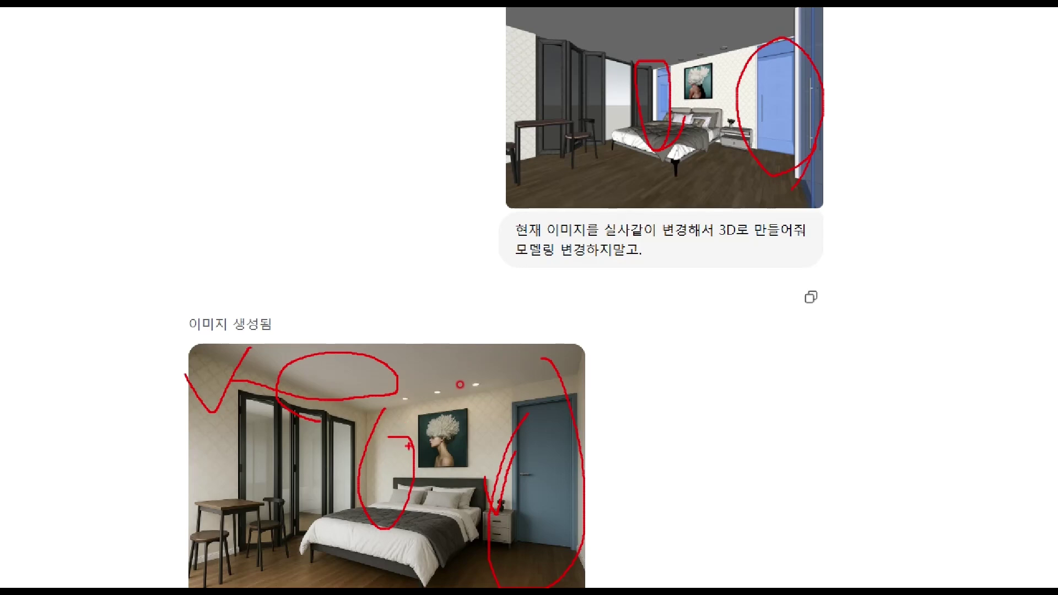
key("Escape")
scroll(513, 214, "down", 1)
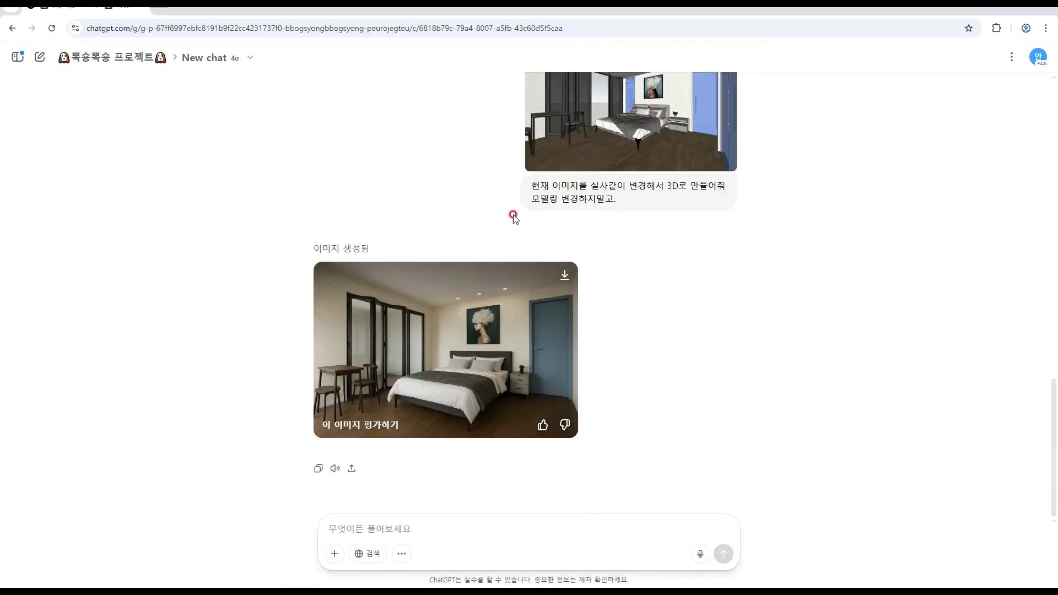
scroll(578, 297, "up", 1)
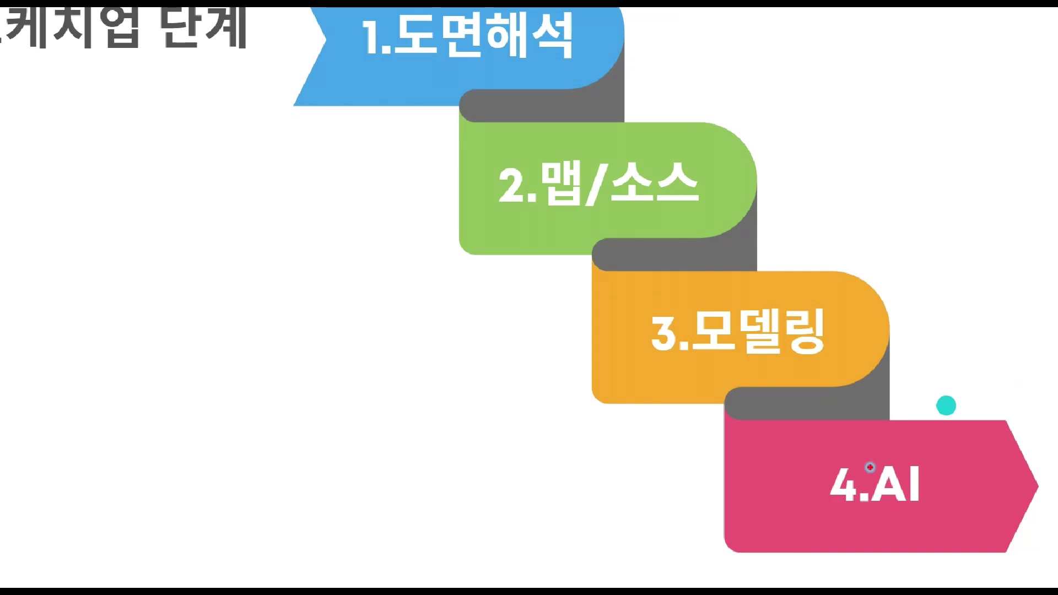
left_click_drag(580, 322, 637, 282)
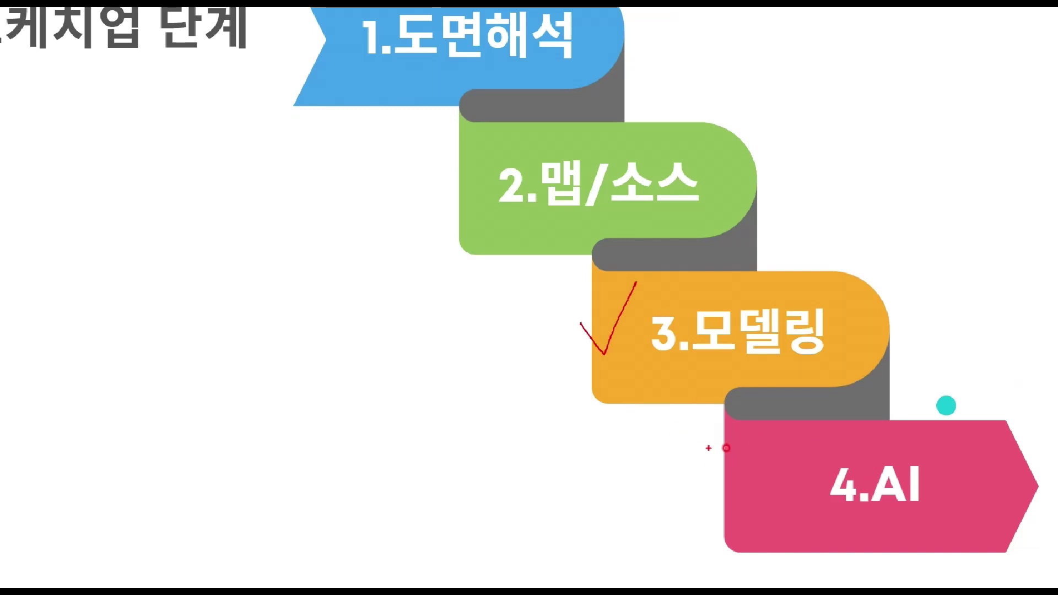
left_click_drag(710, 442, 808, 394)
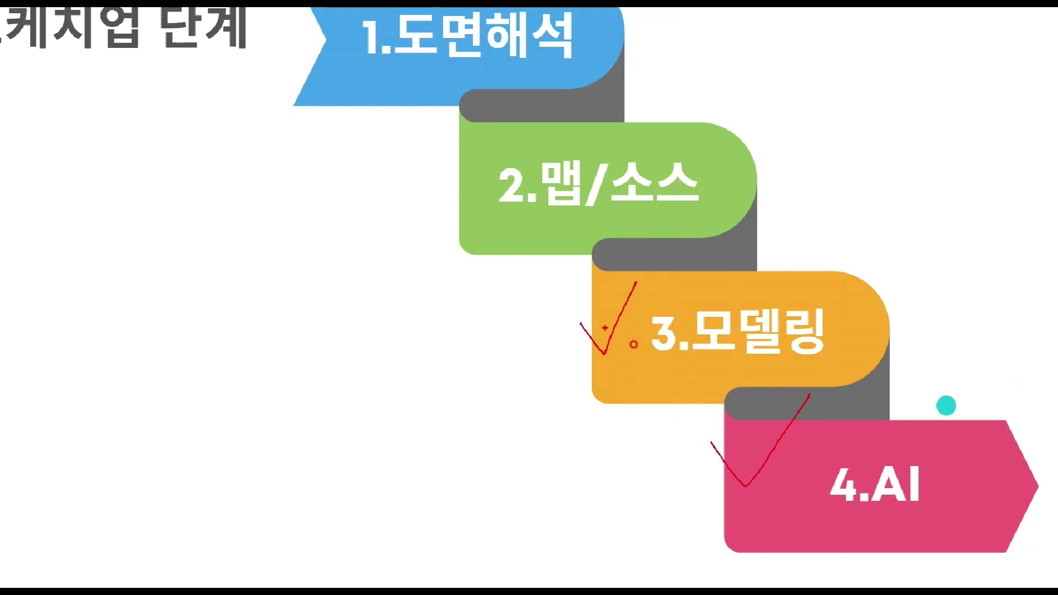
mouse_move(602, 336)
left_mouse_down()
mouse_move(532, 373)
mouse_move(570, 487)
mouse_move(715, 505)
mouse_move(668, 521)
left_mouse_up()
mouse_move(711, 421)
left_mouse_down()
mouse_move(623, 427)
mouse_move(707, 406)
mouse_move(578, 404)
left_mouse_up()
left_click_drag(674, 406, 543, 413)
left_click_drag(333, 377, 399, 338)
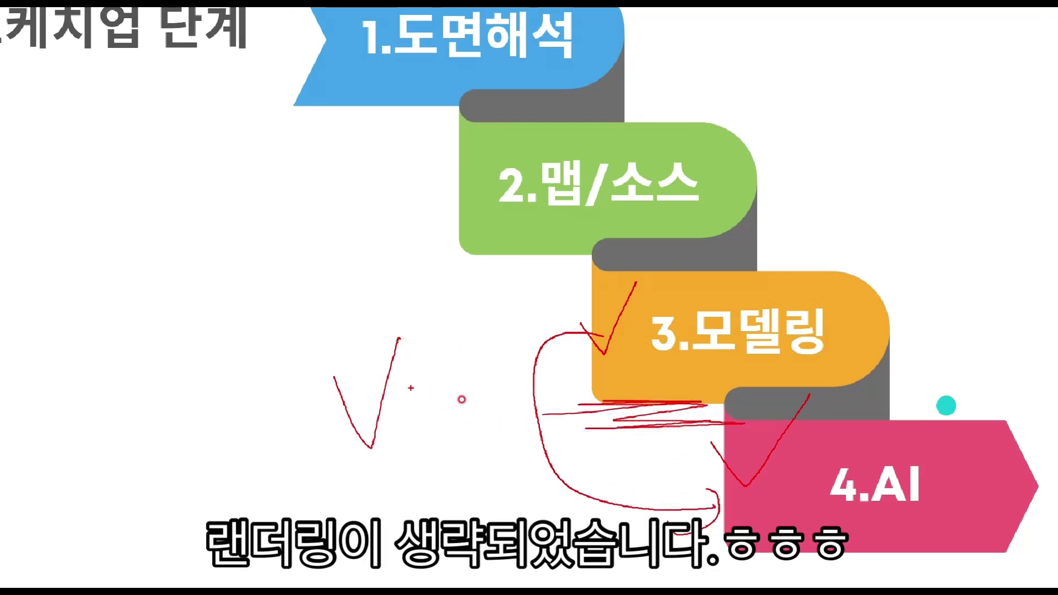
left_click_drag(398, 451, 444, 449)
mouse_move(404, 452)
left_mouse_down()
mouse_move(405, 509)
mouse_move(431, 494)
left_mouse_up()
left_click_drag(405, 482, 449, 481)
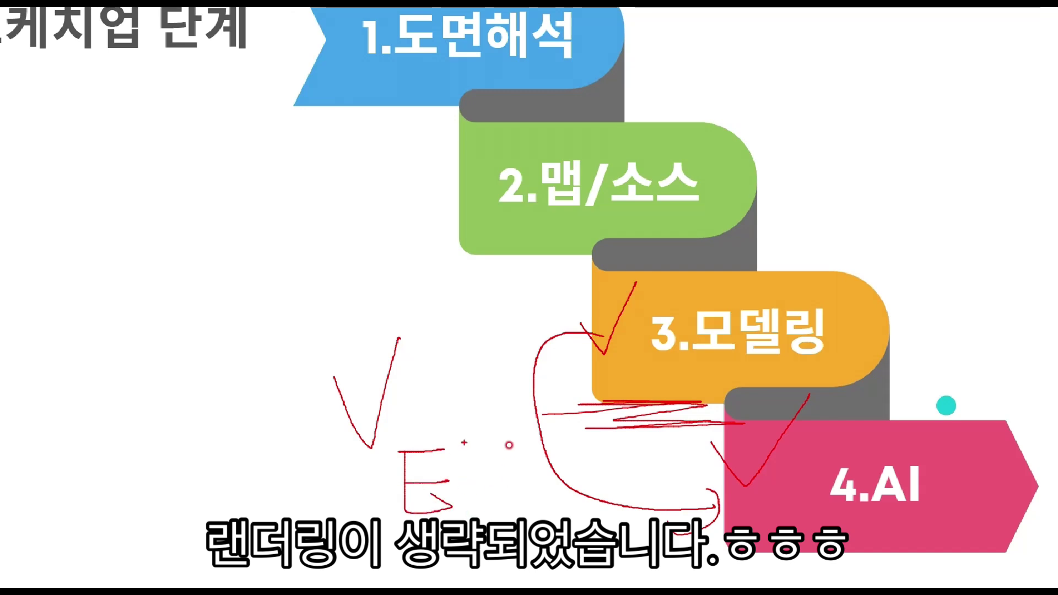
key("Escape")
left_click(743, 339)
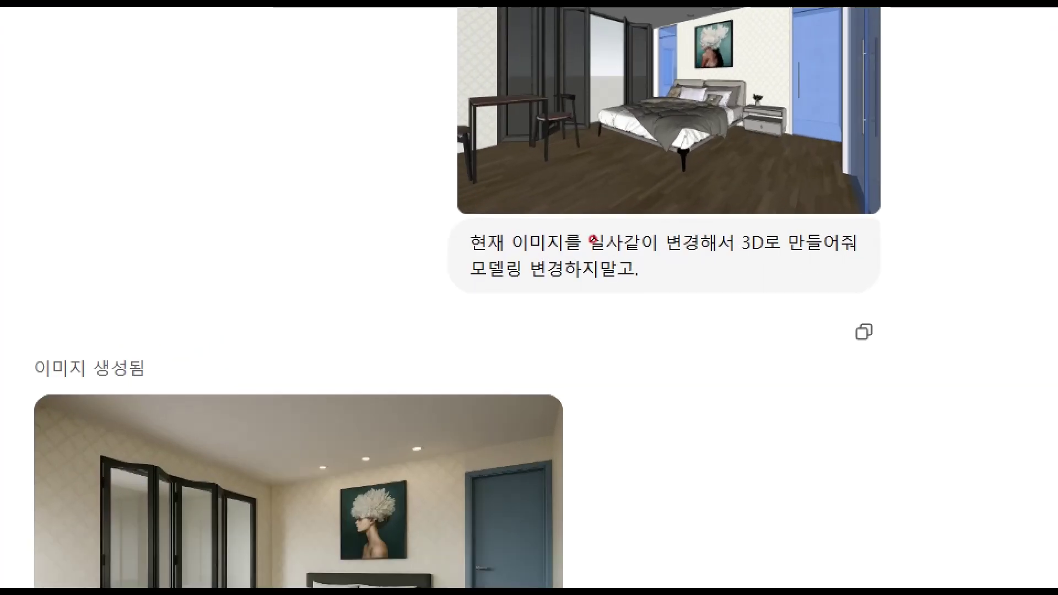
left_click_drag(511, 225, 739, 271)
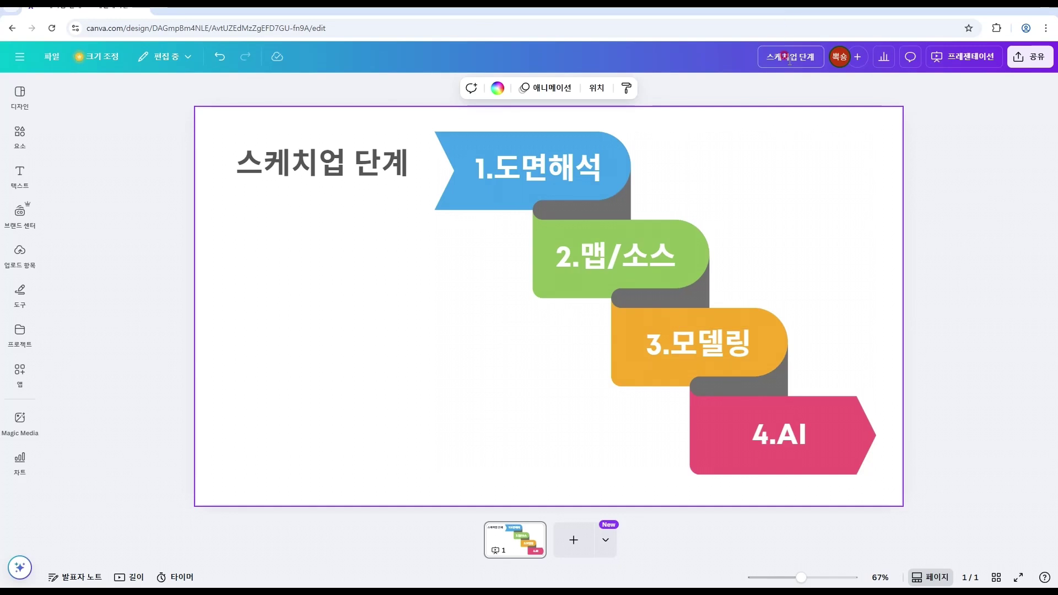
- Present the "스케치업 단계" slide full screen in Canva and mark the links from 도면해석 to 모델링 and AI
left_click(970, 56)
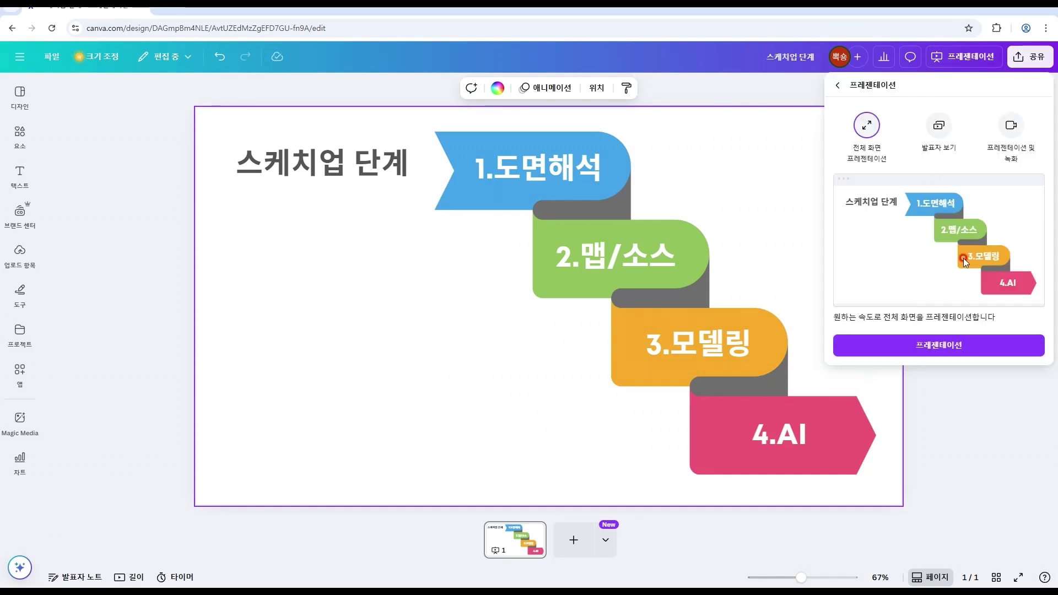
left_click(964, 348)
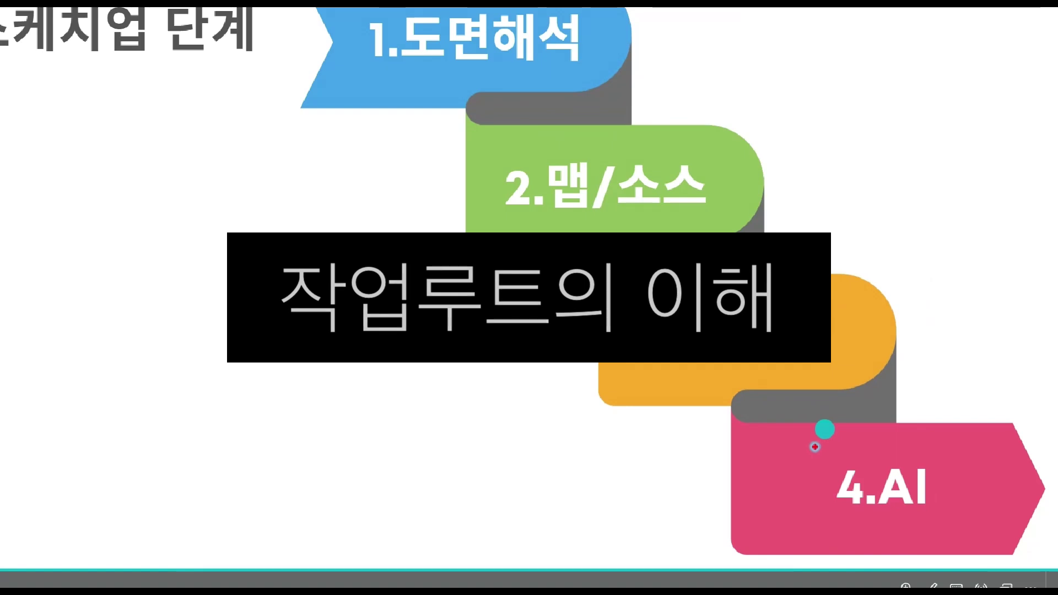
left_click_drag(569, 323, 657, 284)
mouse_move(713, 449)
left_mouse_down()
mouse_move(747, 475)
mouse_move(816, 352)
left_mouse_up()
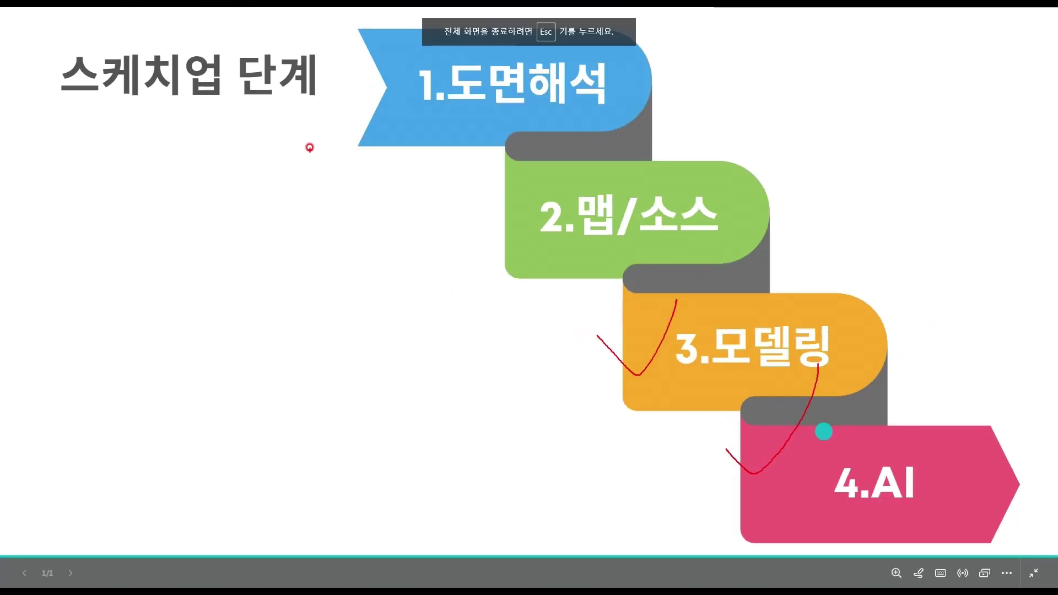
mouse_move(336, 79)
left_mouse_down()
mouse_move(375, 99)
mouse_move(394, 54)
left_mouse_up()
left_click_drag(449, 165, 521, 159)
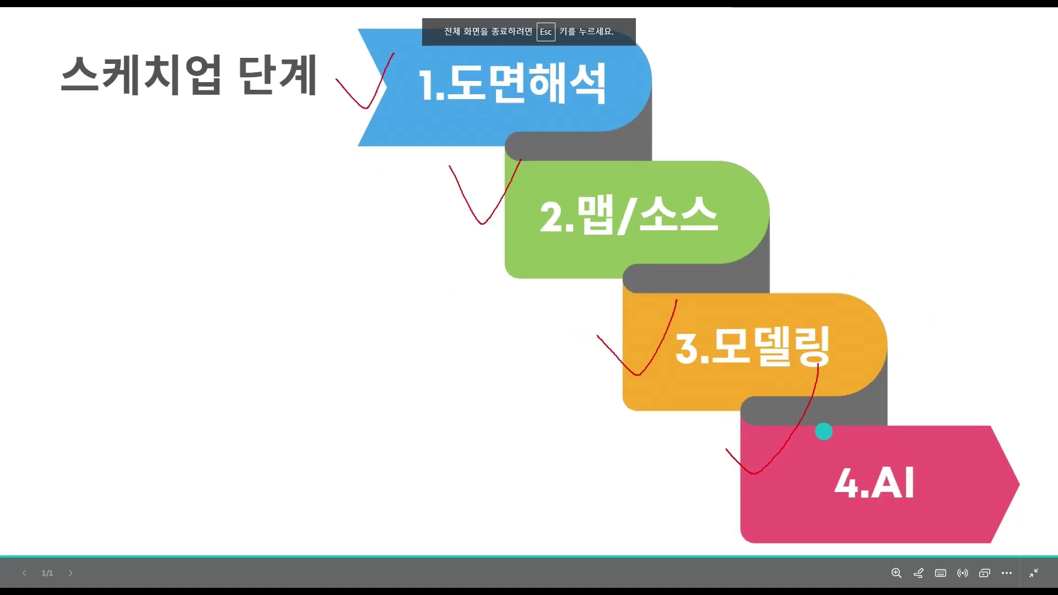
mouse_move(372, 110)
left_mouse_down()
mouse_move(321, 196)
mouse_move(428, 335)
mouse_move(612, 379)
mouse_move(576, 408)
left_mouse_up()
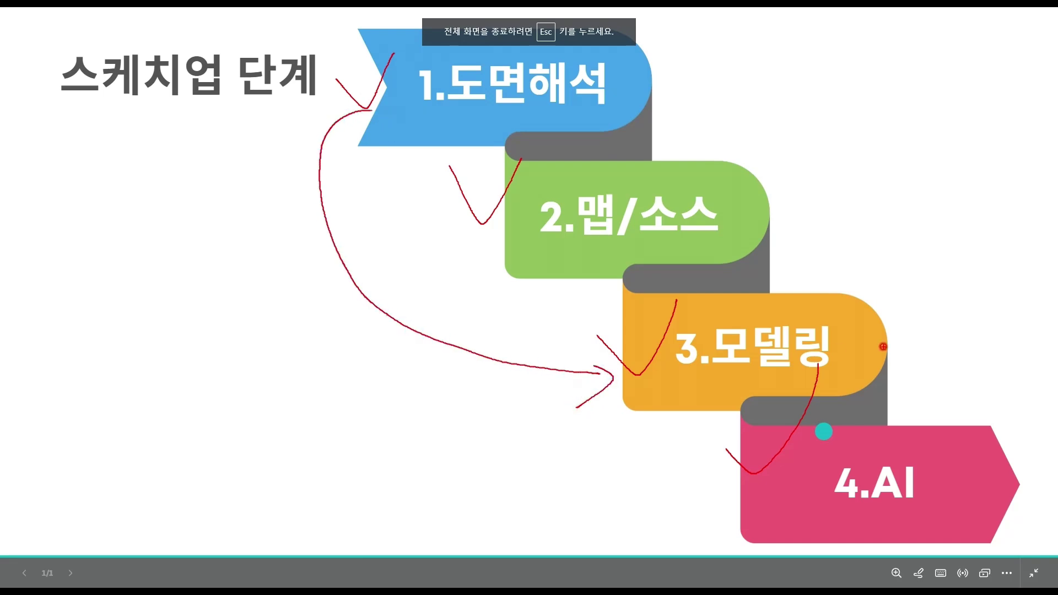
mouse_move(831, 291)
left_mouse_down()
mouse_move(875, 279)
mouse_move(849, 251)
mouse_move(906, 317)
mouse_move(849, 301)
left_mouse_up()
mouse_move(394, 124)
left_mouse_down()
mouse_move(359, 196)
mouse_move(550, 472)
mouse_move(739, 518)
mouse_move(719, 531)
left_mouse_up()
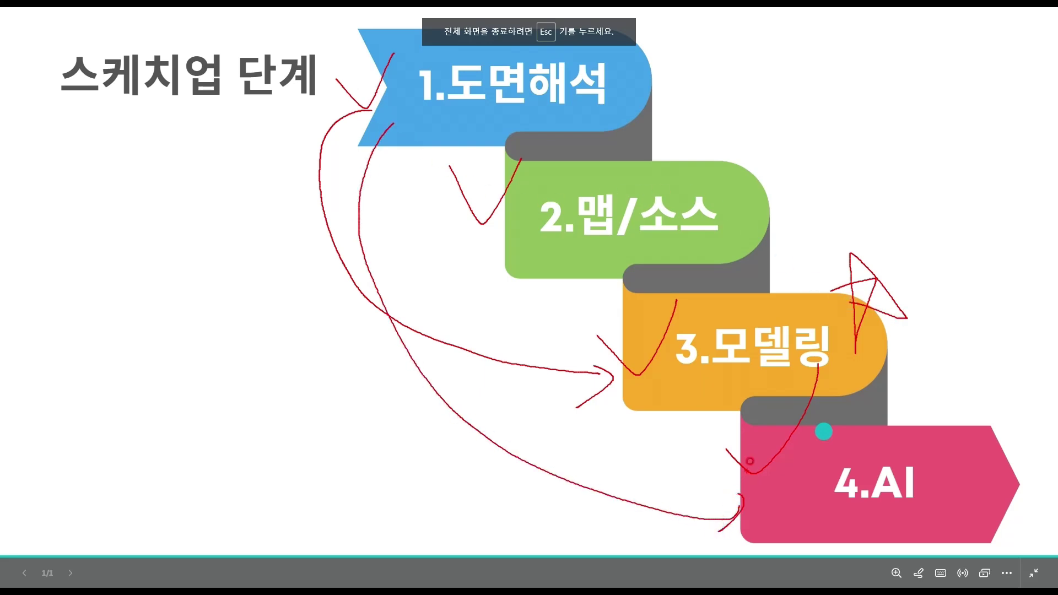
mouse_move(930, 310)
left_mouse_down()
mouse_move(874, 363)
mouse_move(897, 368)
mouse_move(816, 412)
mouse_move(880, 422)
mouse_move(642, 444)
left_mouse_up()
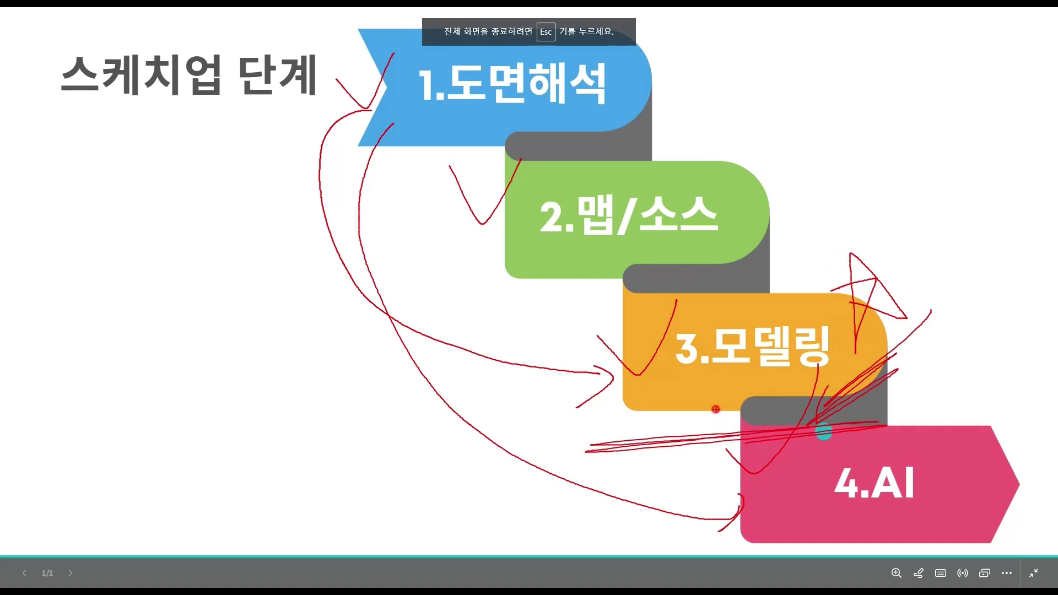
key("Escape")
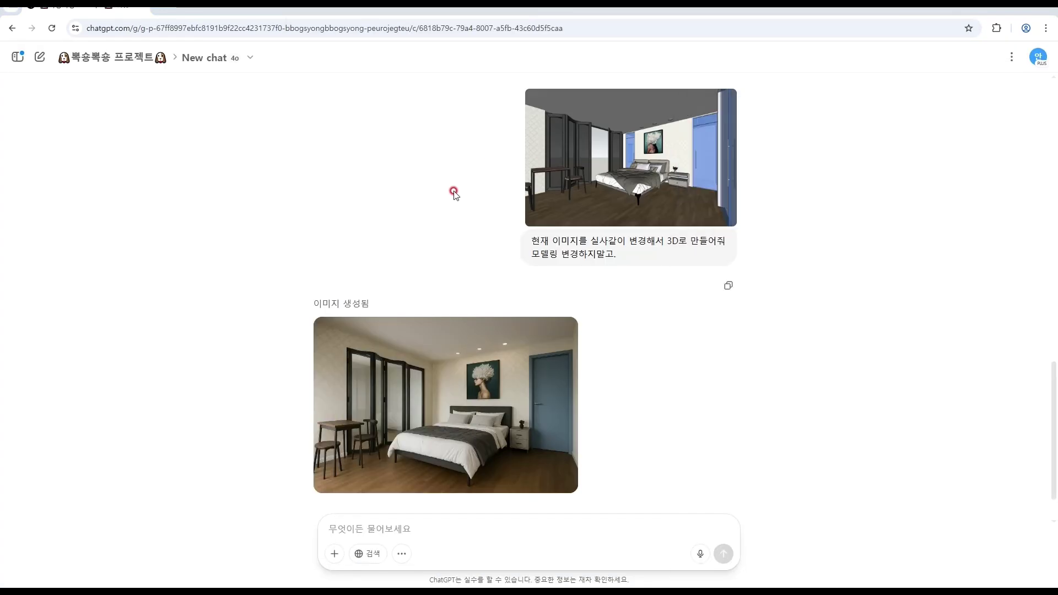
- Switch to AutoCAD and copy the entire 2층 객실 평면도 sheet with its border from the pension drawing
key("alt+Tab")
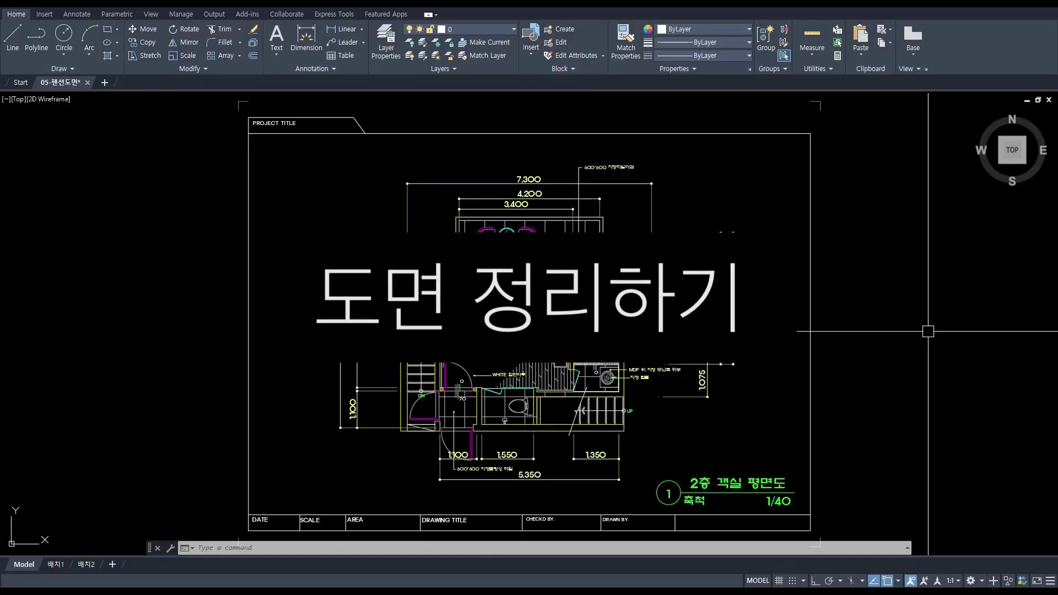
mouse_move(720, 420)
middle_mouse_down()
mouse_move(688, 370)
mouse_move(662, 385)
middle_mouse_up()
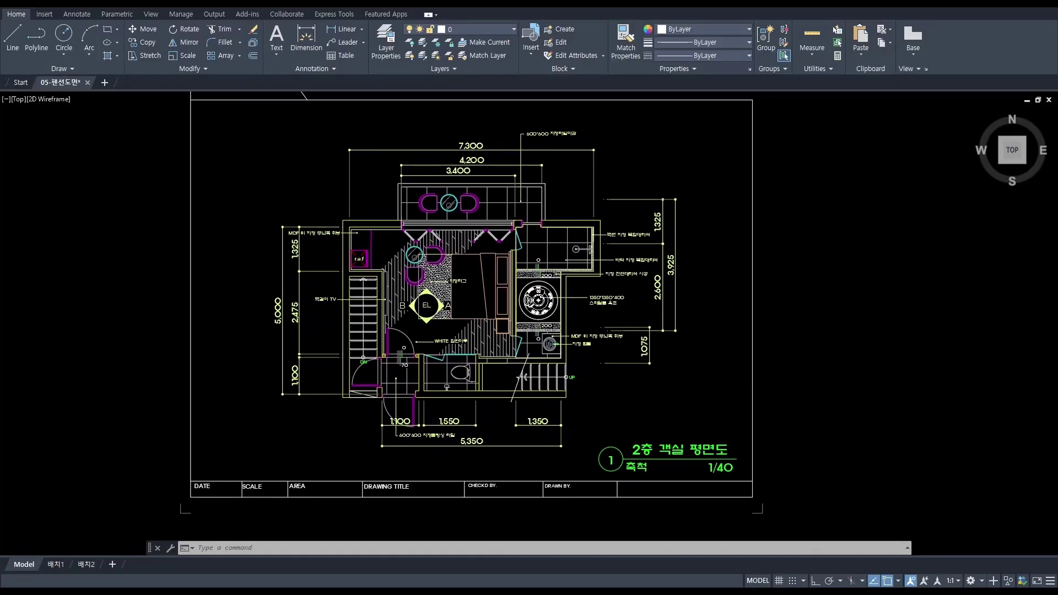
scroll(675, 384, "down", 2)
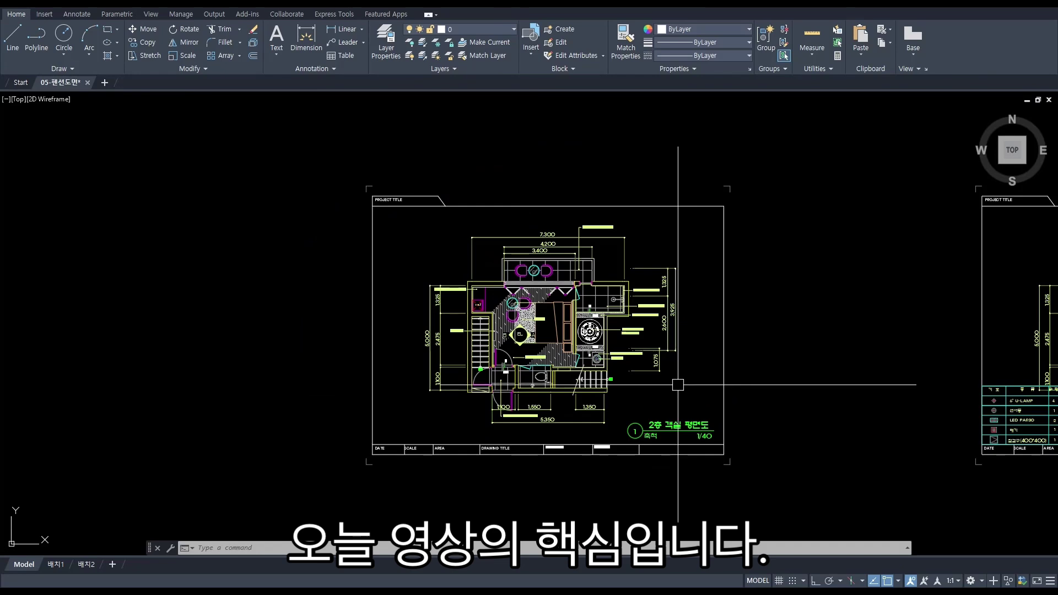
left_click(775, 492)
left_click(343, 145)
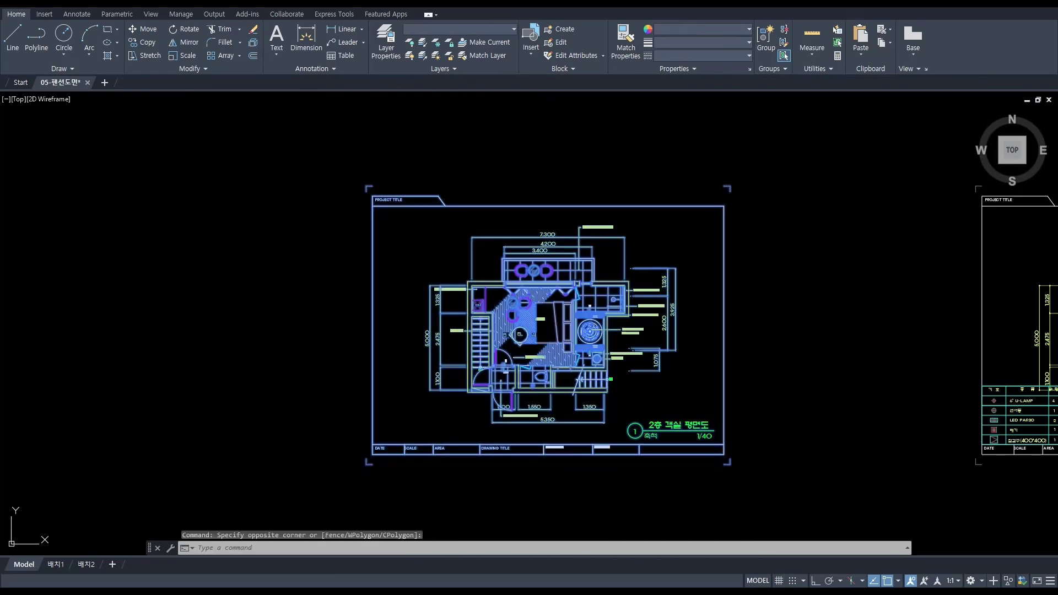
key("ctrl+c")
- Create a new drawing from the acadiso.dwt template and paste the copied floor plan sheet into it
key("ctrl+n")
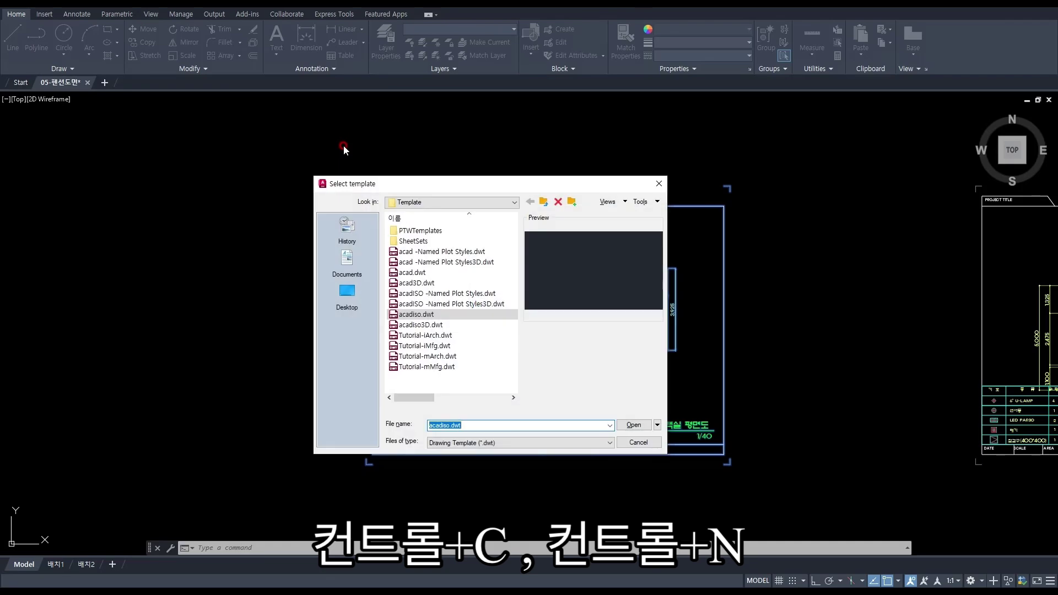
key("Return")
key("ctrl+v")
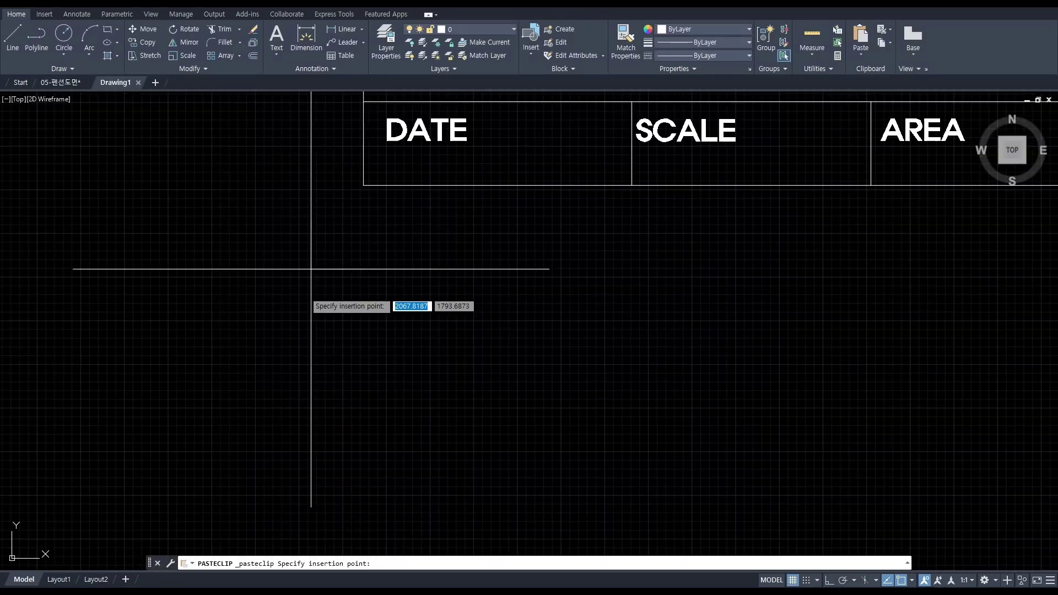
left_click(205, 435)
- Zoom to show all of the pasted drawing and turn off the grid display
type("Z")
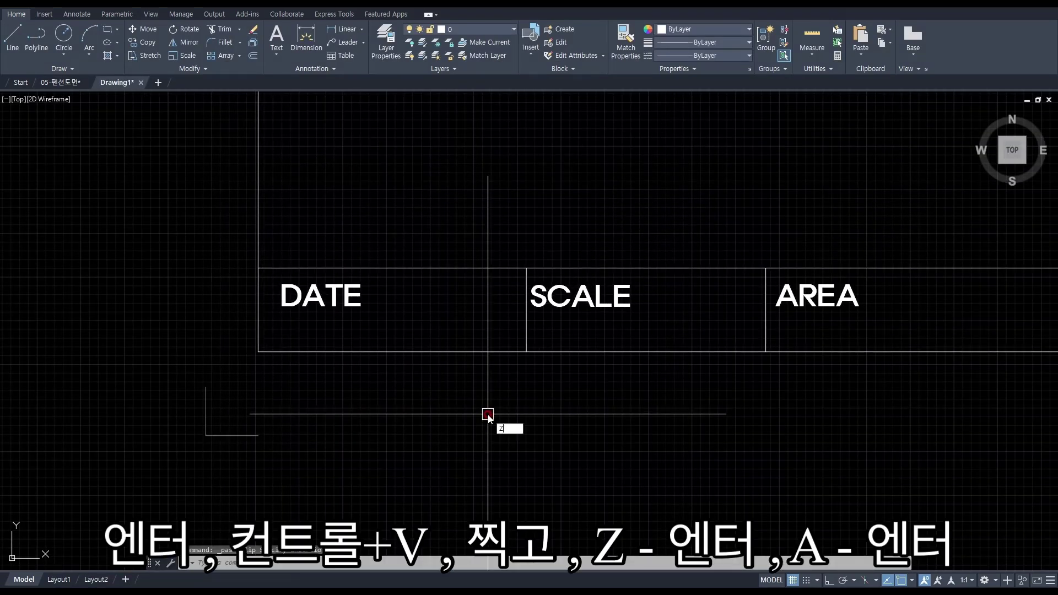
key("Return")
type("a")
key("Return")
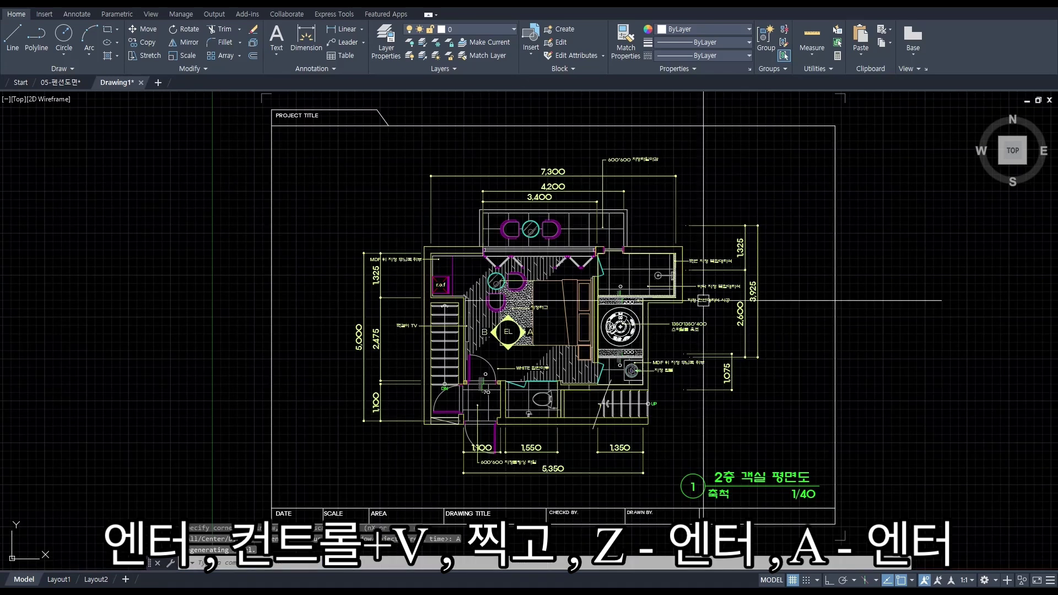
mouse_move(703, 313)
middle_mouse_down()
mouse_move(606, 333)
mouse_move(543, 316)
middle_mouse_up()
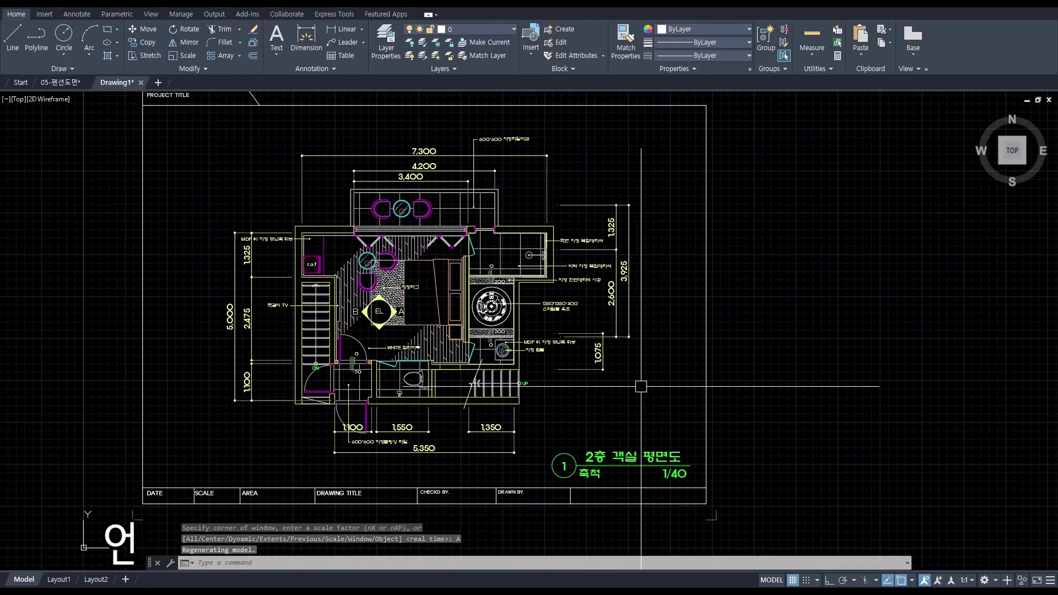
key("F7")
middle_click_drag(646, 431, 647, 417)
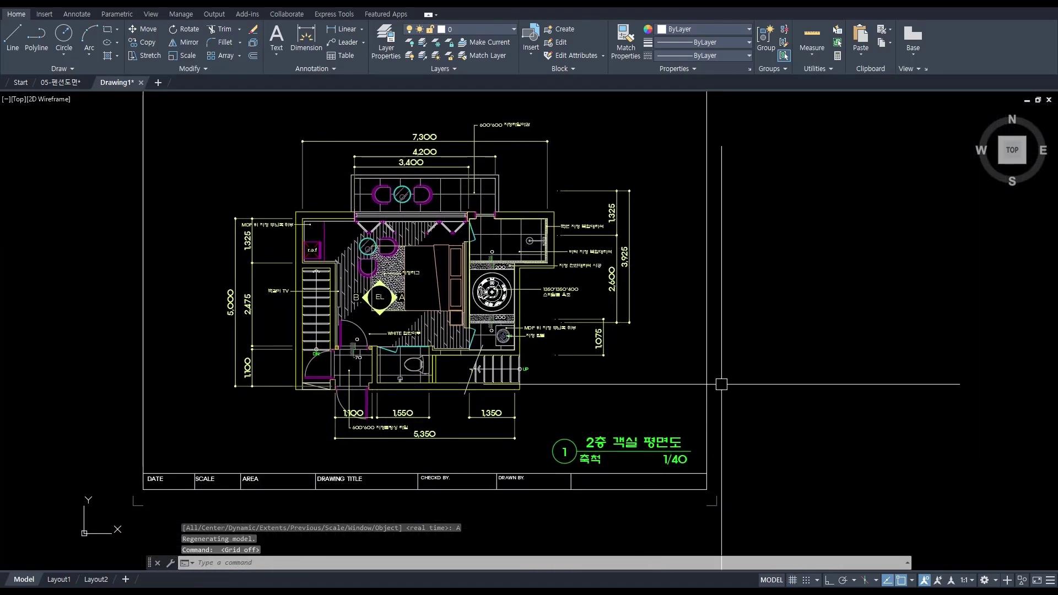
- Turn off the layers of the dimensions, door swings and floor tile lines with LAYOFF by picking objects on them
type("LAYOFF")
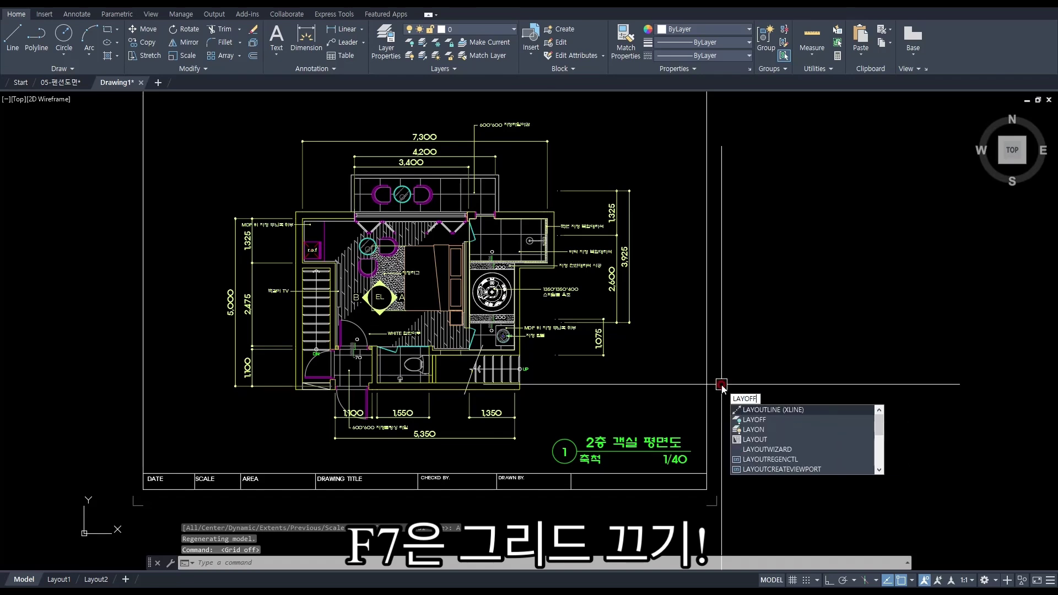
key("Return")
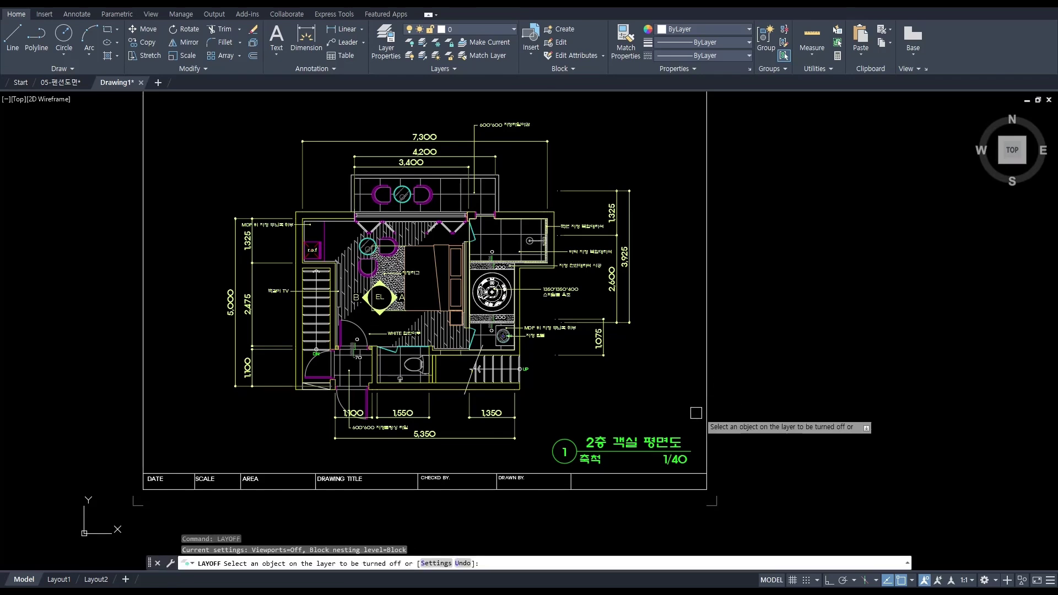
left_click(492, 413)
left_click(346, 407)
left_click(346, 407)
left_click(346, 379)
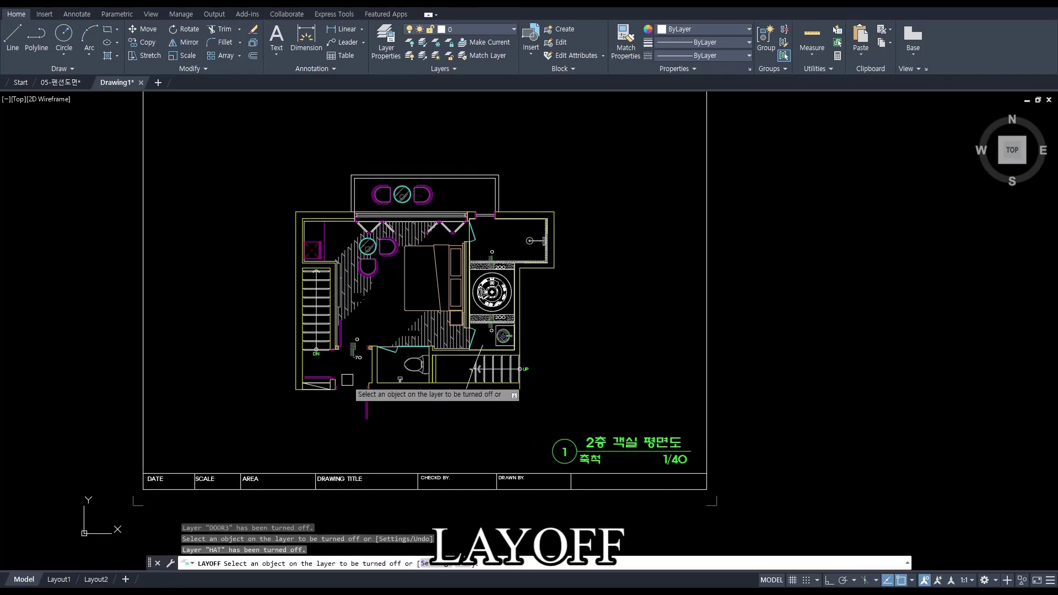
- Turn off the layer of the round tub and the current layer 0, accepting that the current layer is switched off
scroll(406, 348, "up", 2)
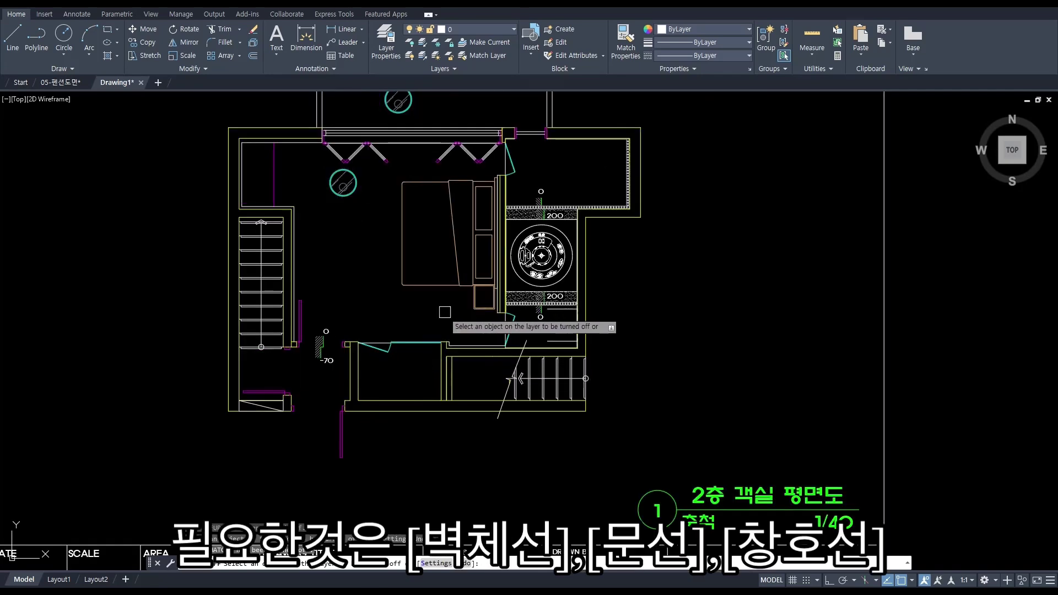
scroll(516, 347, "up", 2)
left_click(539, 248)
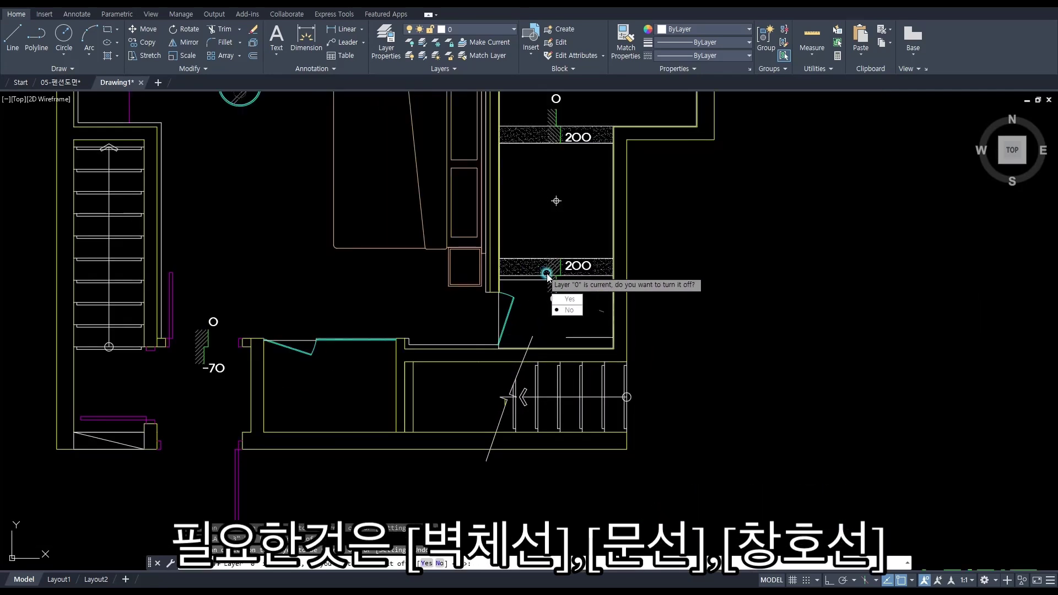
left_click(555, 264)
type("Y")
key("Return")
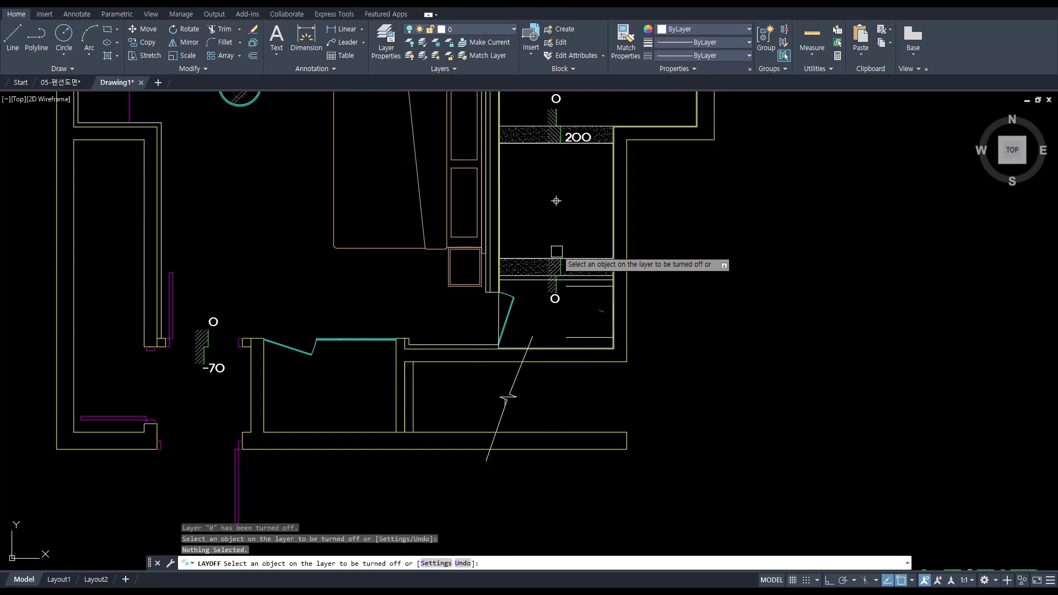
- Turn off the layers of the level marks, flooring, inner wall finish and stair break line, including FLOORING, wall2 and STAI
left_click(557, 264)
left_click(568, 266)
left_click(592, 310)
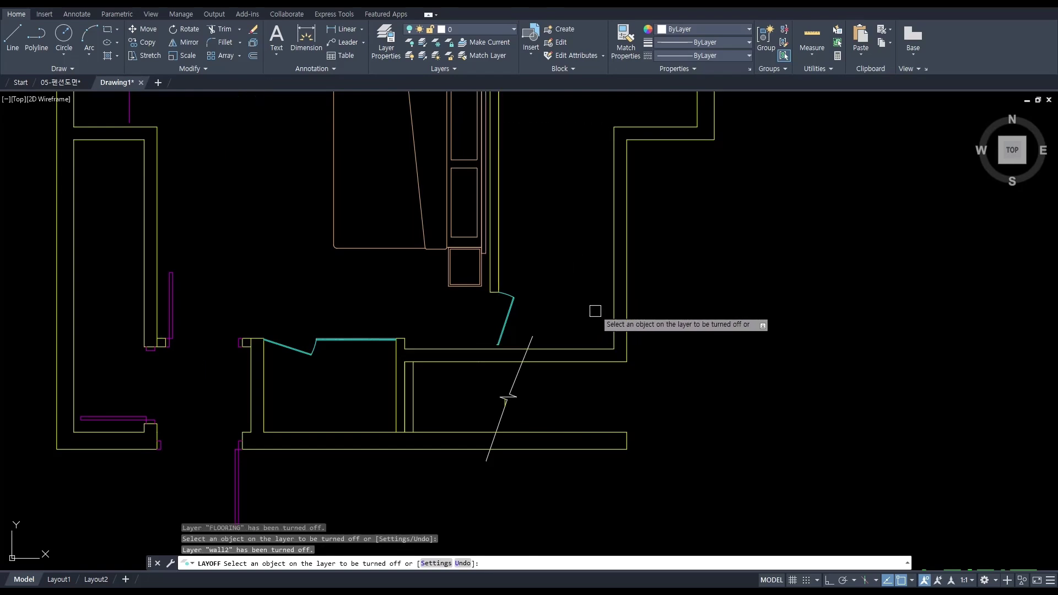
left_click(508, 392)
left_click(500, 302)
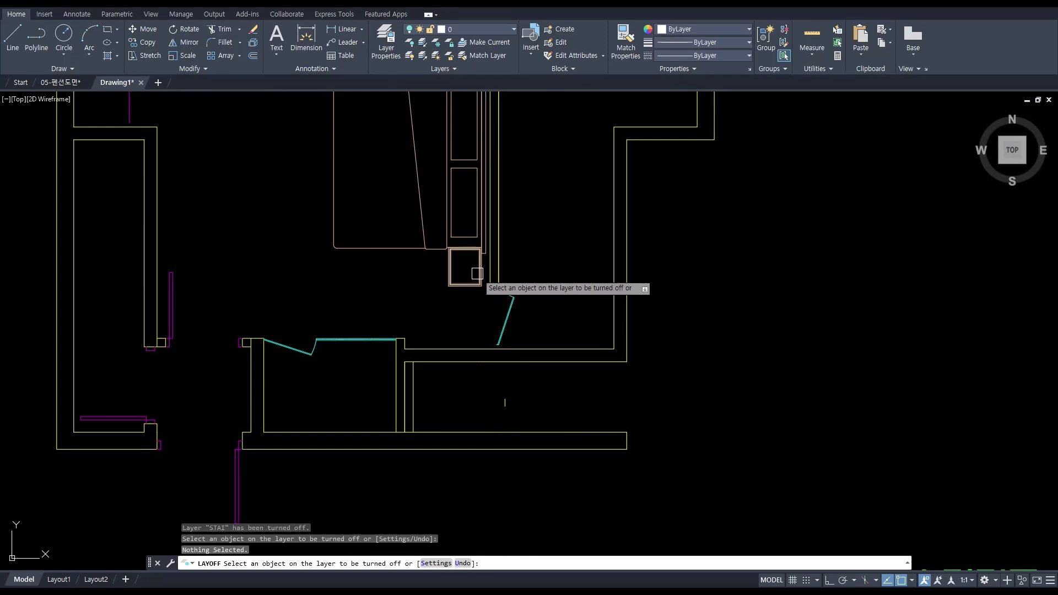
- Turn off the layers of the bedside furniture, bathroom doors and magenta door leaves: INTERIOR, ELE2, ELE3 and DOOR2
left_click(476, 274)
middle_click_drag(438, 266, 484, 304)
left_click(550, 362)
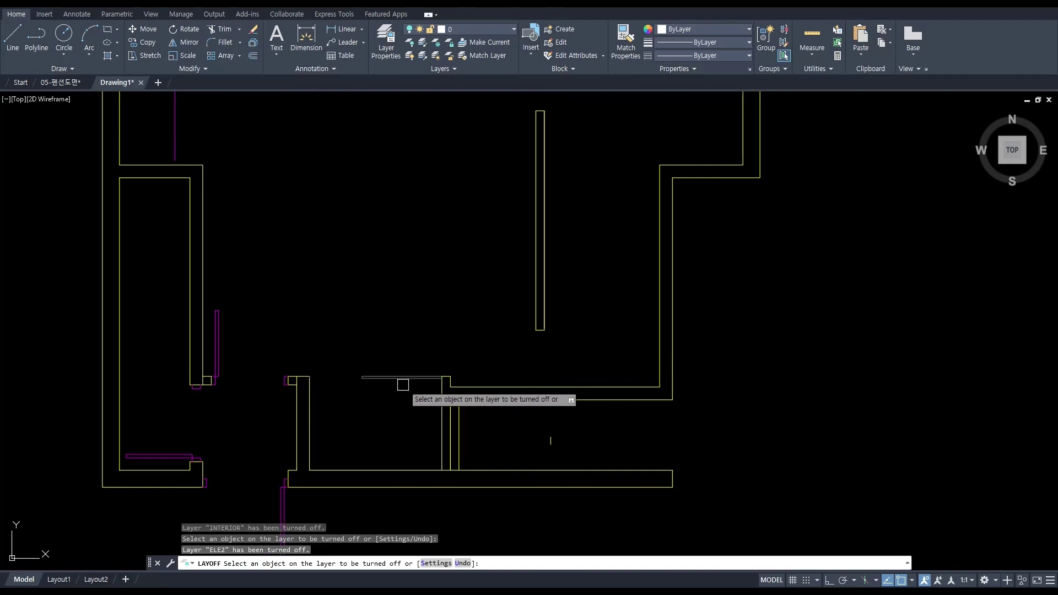
left_click(376, 377)
left_click(218, 347)
scroll(243, 361, "down", 4)
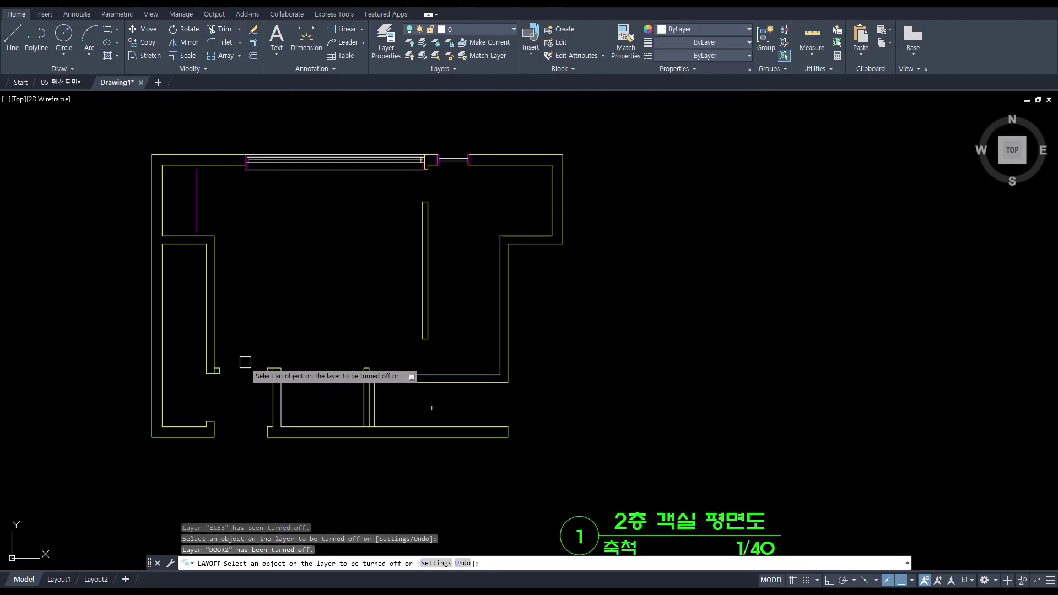
- Turn off the 가구 layer by picking the magenta line in the upper-left room, and end LAYOFF
middle_click_drag(314, 276, 325, 345)
scroll(257, 327, "up", 4)
left_click(185, 328)
scroll(243, 334, "down", 2)
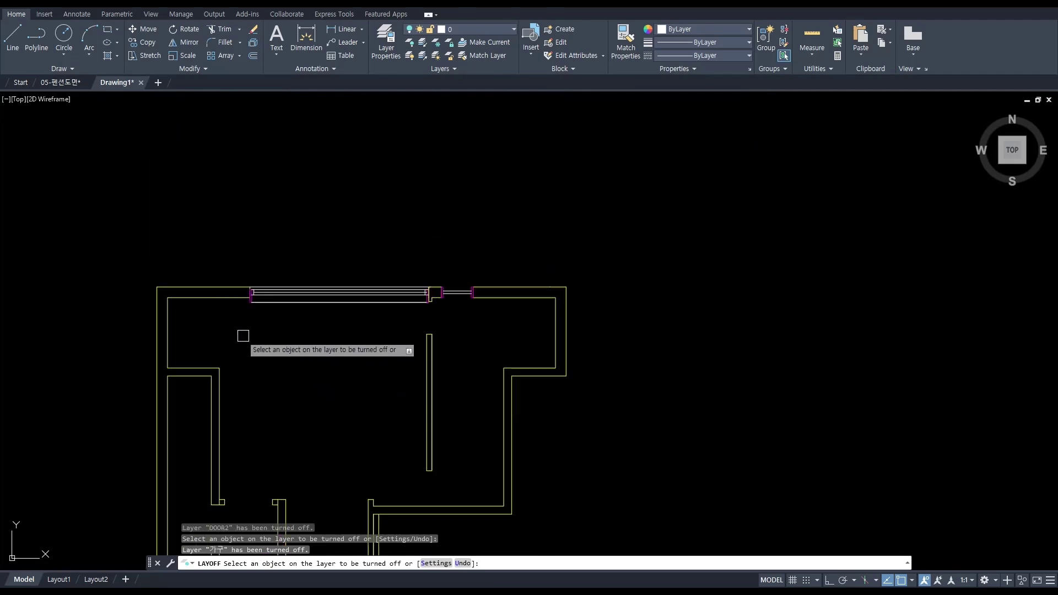
scroll(558, 333, "down", 2)
scroll(466, 378, "up", 5)
key("Escape")
- Erase the 2층 객실 평면도 drawing title and scale text with its number circle below the plan
scroll(492, 367, "down", 5)
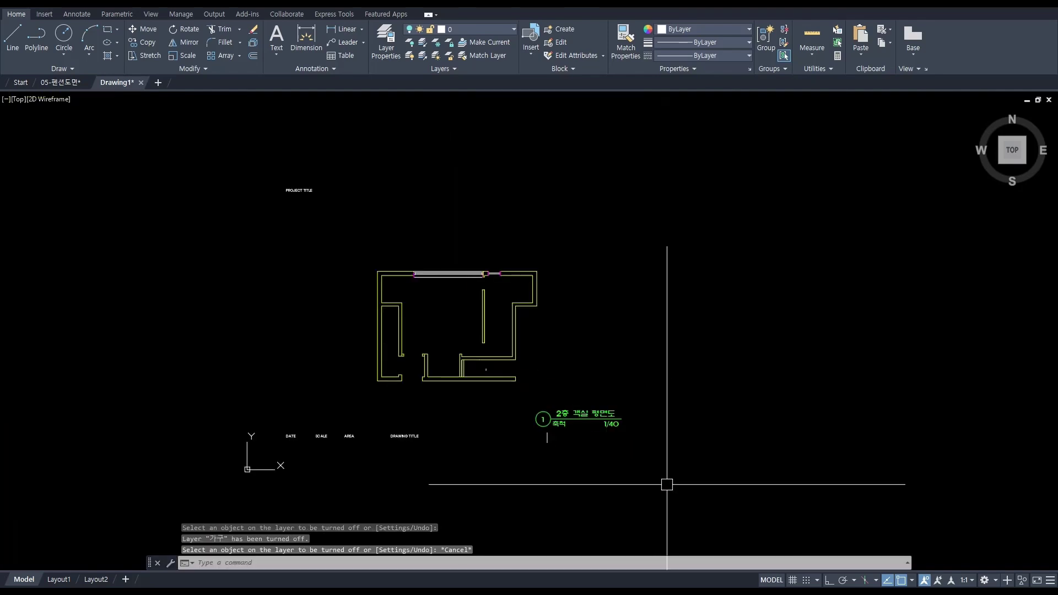
left_click(667, 484)
left_click(515, 410)
key("Delete")
- Erase the stray short line in the lower-right stair area and the extra vertical line beside its partition wall
scroll(517, 355, "up", 4)
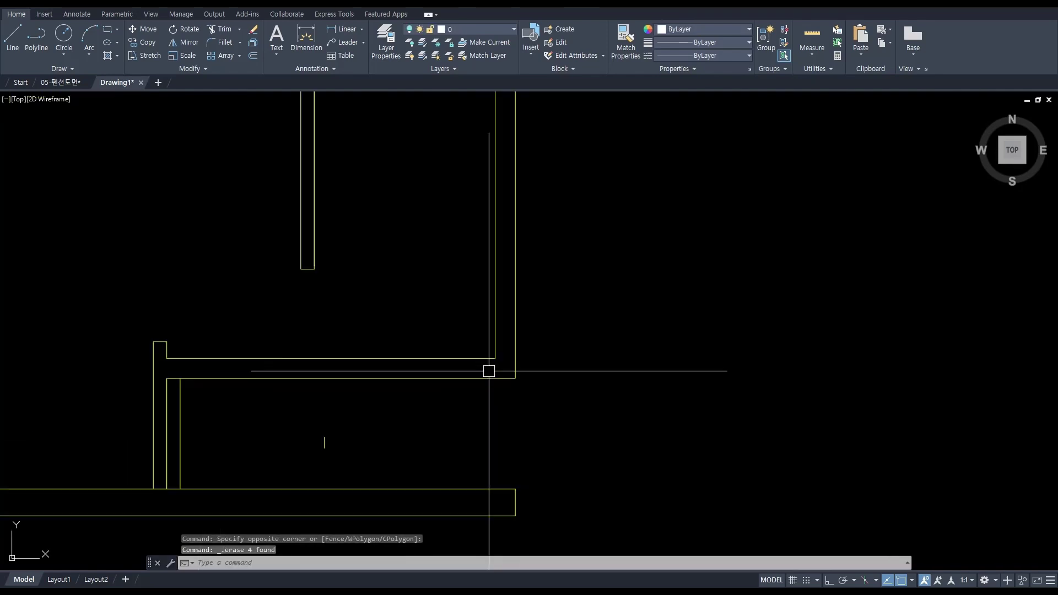
scroll(479, 383, "up", 1)
left_click(353, 486)
left_click(212, 448)
key("Delete")
middle_click_drag(262, 447, 468, 347)
left_click(241, 352)
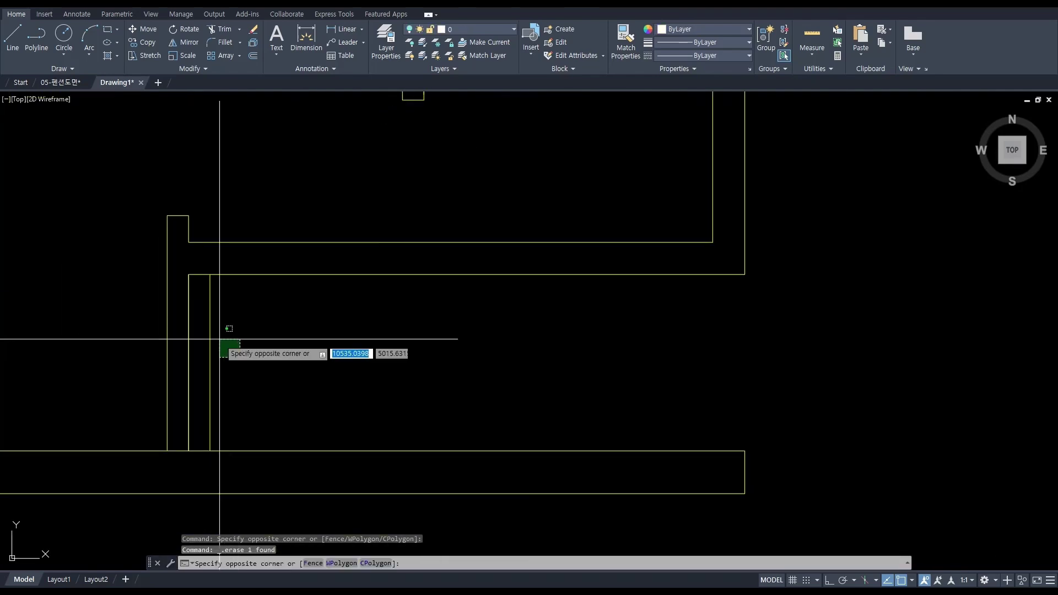
left_click(205, 330)
key("Delete")
- Trim the line crossing the junction between the lower-right partition wall and the bottom outer wall
mouse_move(257, 334)
middle_mouse_down()
mouse_move(444, 281)
mouse_move(500, 281)
middle_mouse_up()
scroll(500, 282, "down", 2)
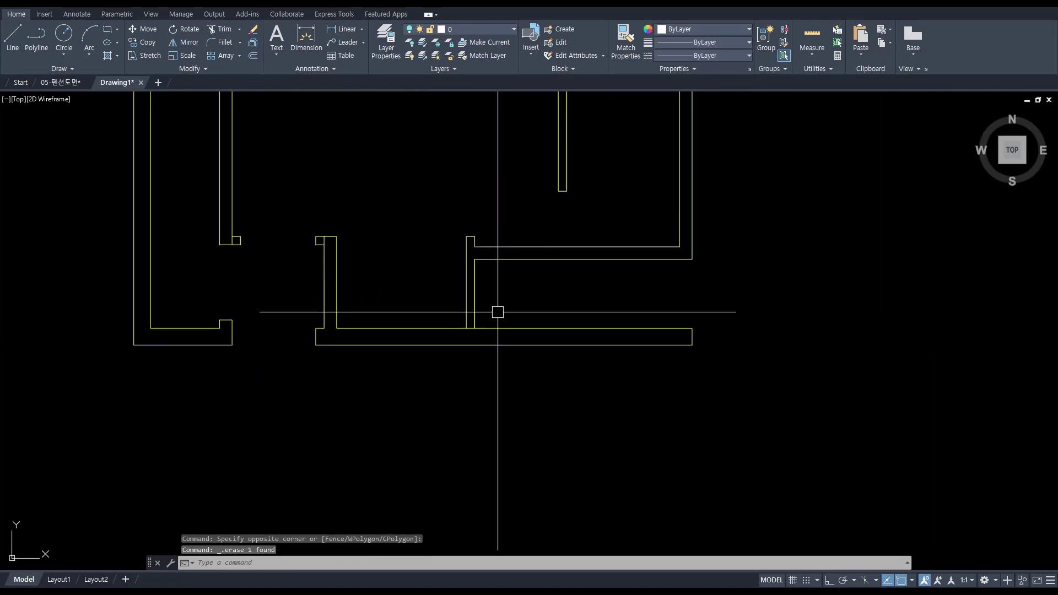
type("tr")
key("space")
left_click(595, 475)
left_click(435, 215)
key("space")
scroll(470, 318, "up", 9)
left_click(470, 356)
scroll(470, 358, "down", 10)
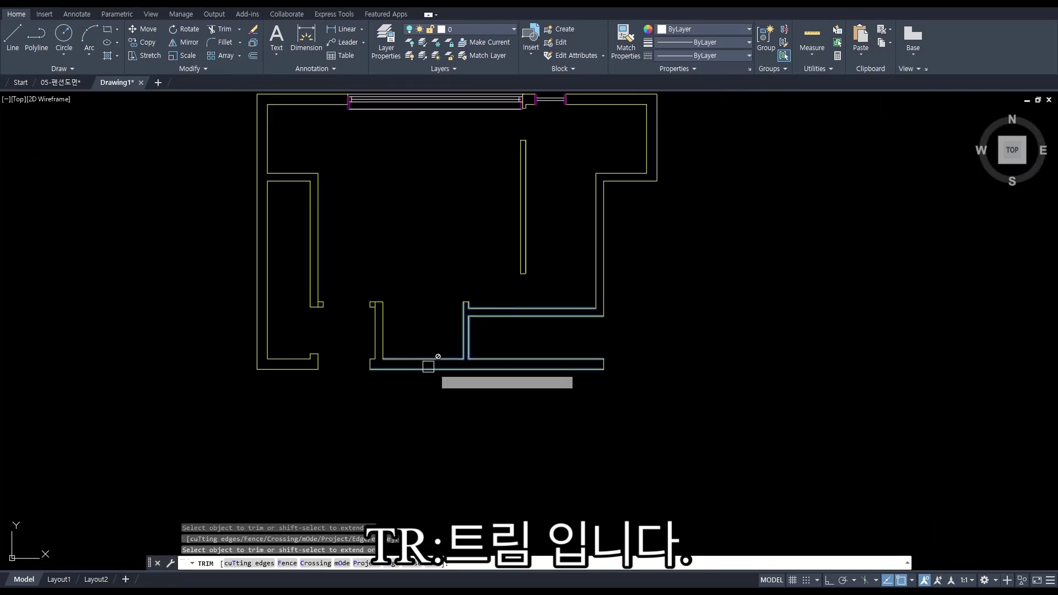
middle_click_drag(392, 368, 449, 358)
key("Escape")
- Trim the leftover lines separating the small door-jamb returns from the walls on both sides of the inner entrance opening
scroll(452, 362, "up", 2)
type("tr")
key("space")
left_click(460, 386)
left_click(348, 314)
key("space")
scroll(378, 293, "up", 8)
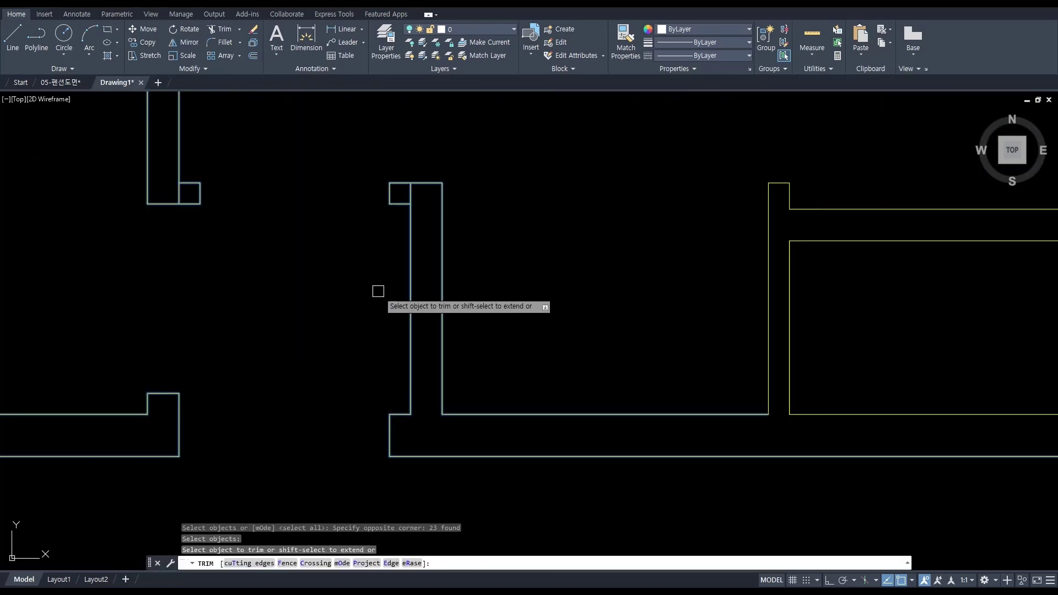
scroll(359, 265, "down", 4)
scroll(657, 284, "up", 3)
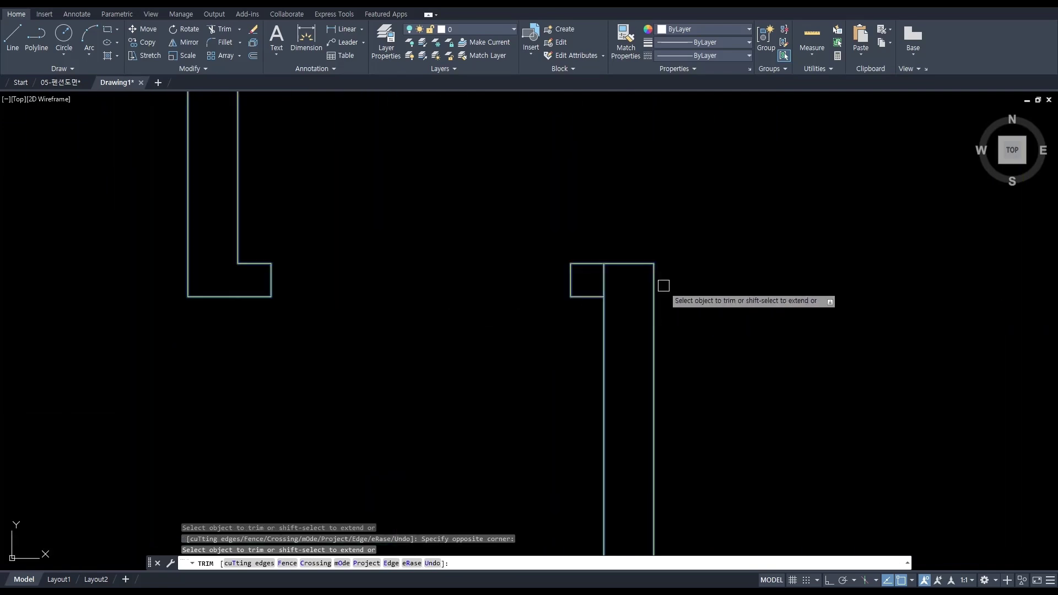
left_click(570, 279)
left_click(510, 269)
scroll(521, 269, "down", 4)
key("Escape")
- Match the properties of all the plan's wall and window lines to those of a yellow wall line
middle_click_drag(691, 266, 644, 315)
scroll(642, 342, "down", 3)
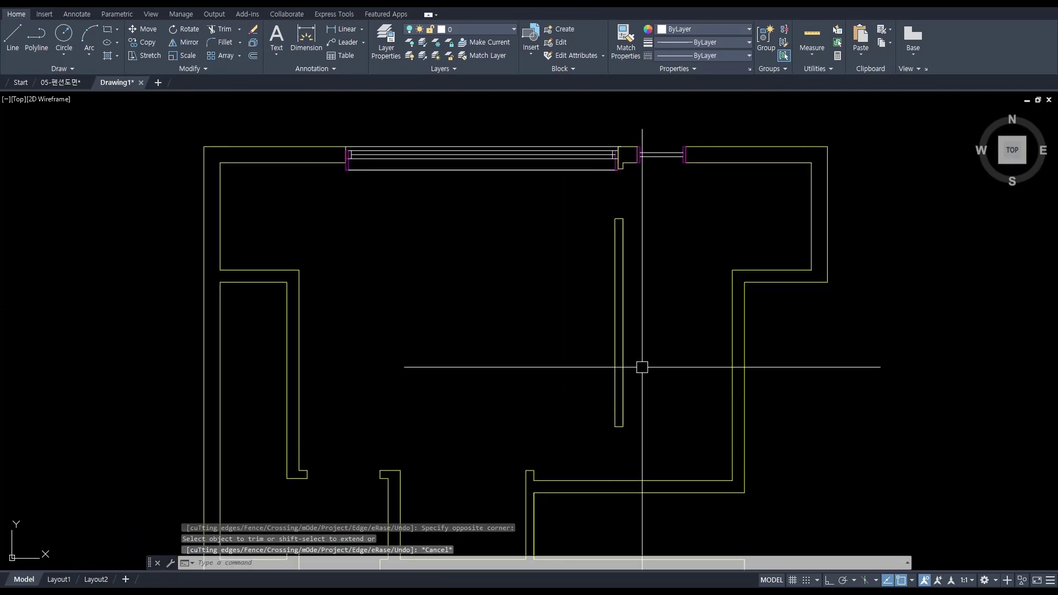
scroll(634, 363, "up", 2)
middle_click_drag(569, 390, 522, 172)
scroll(550, 295, "down", 2)
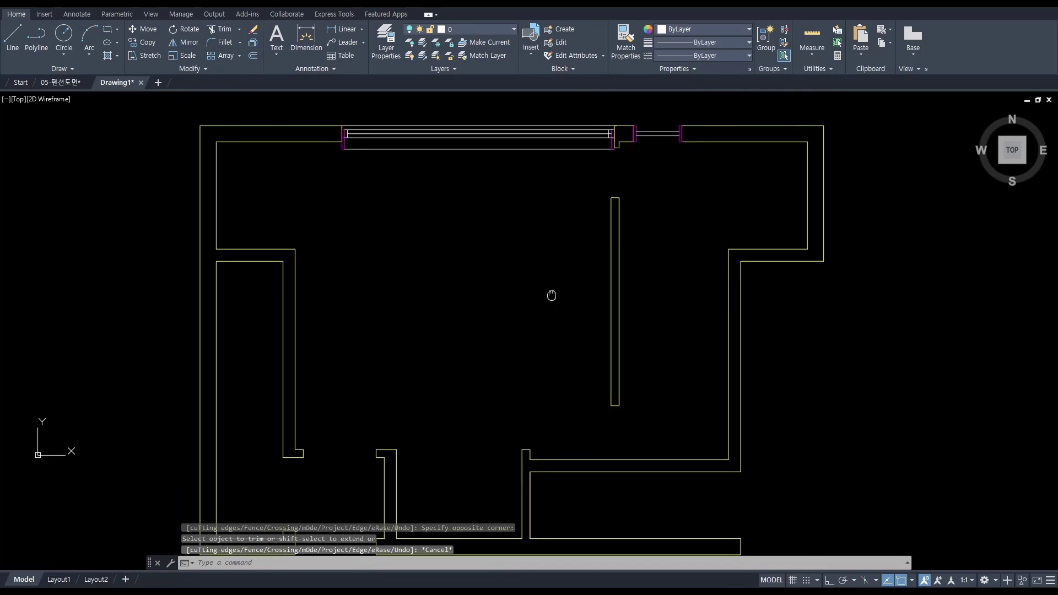
scroll(543, 276, "down", 3)
type("ma")
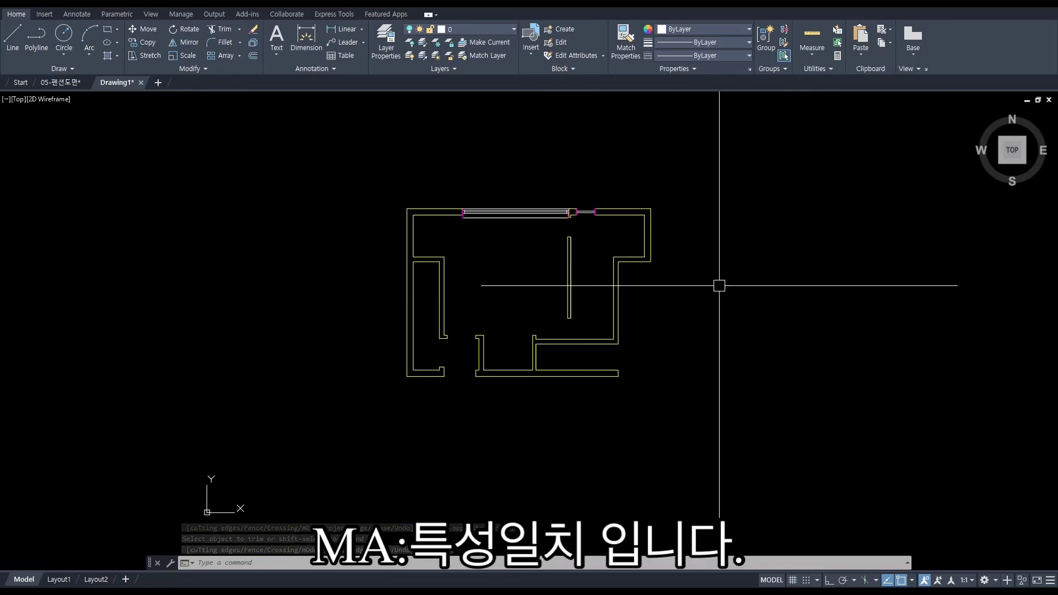
key("Return")
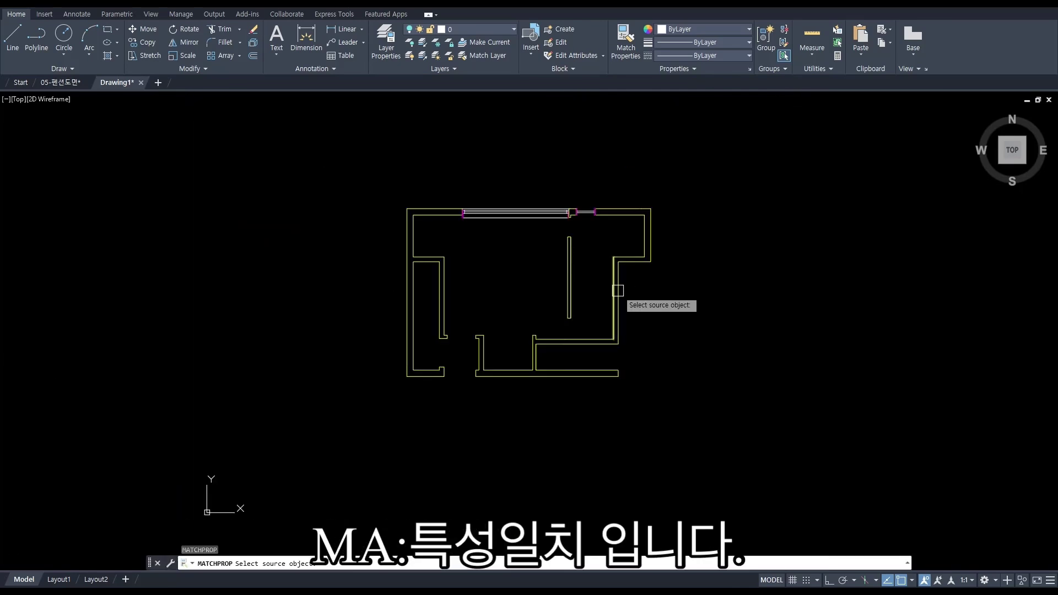
left_click(618, 290)
left_click(751, 435)
left_click(326, 161)
key("Return")
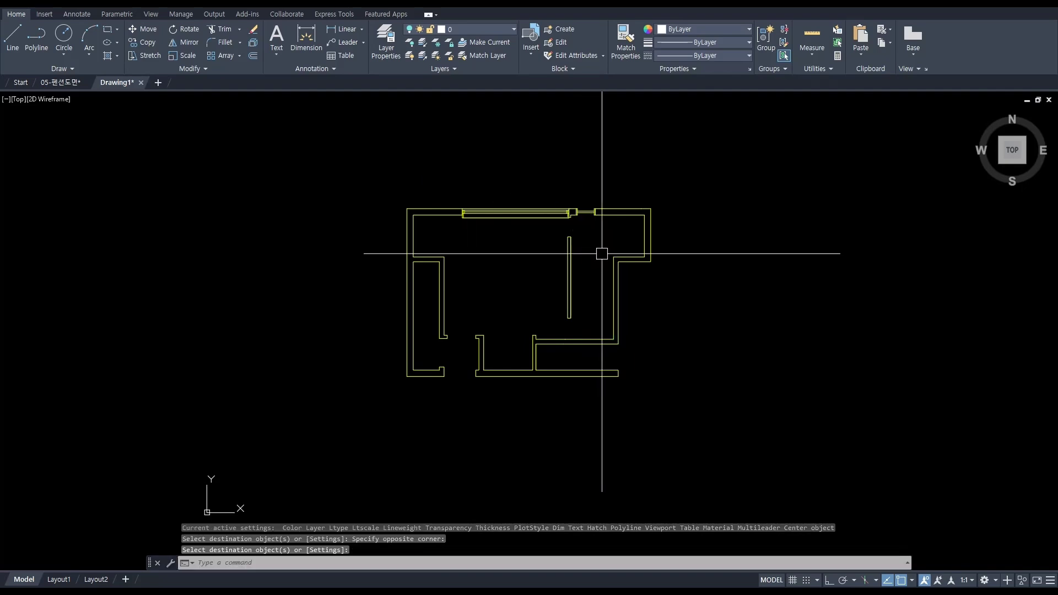
- Select the whole cleaned wall plan and copy it to the clipboard
left_click(689, 406)
left_click(373, 177)
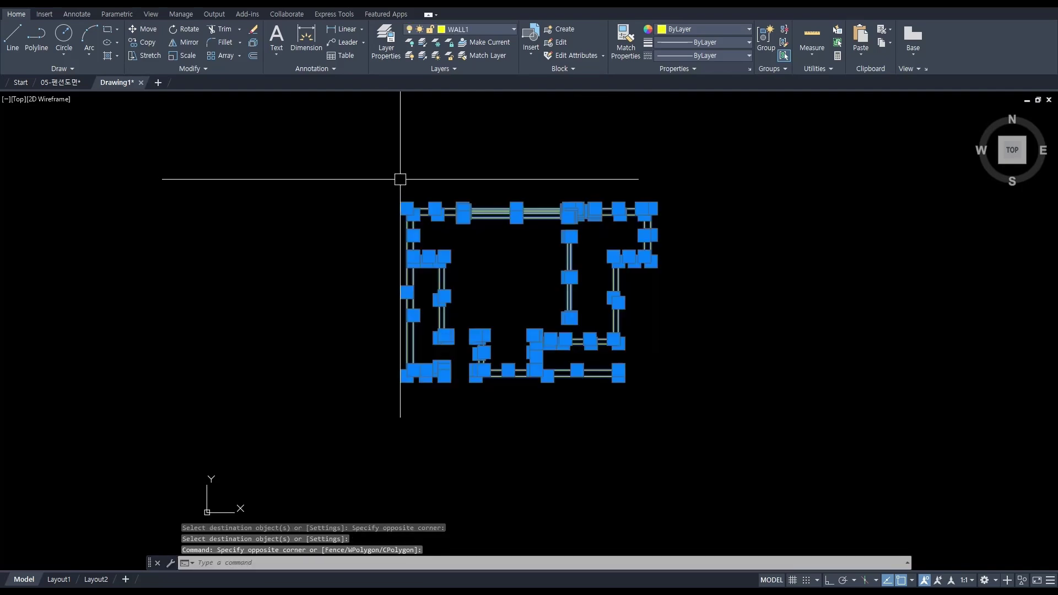
key("ctrl+c")
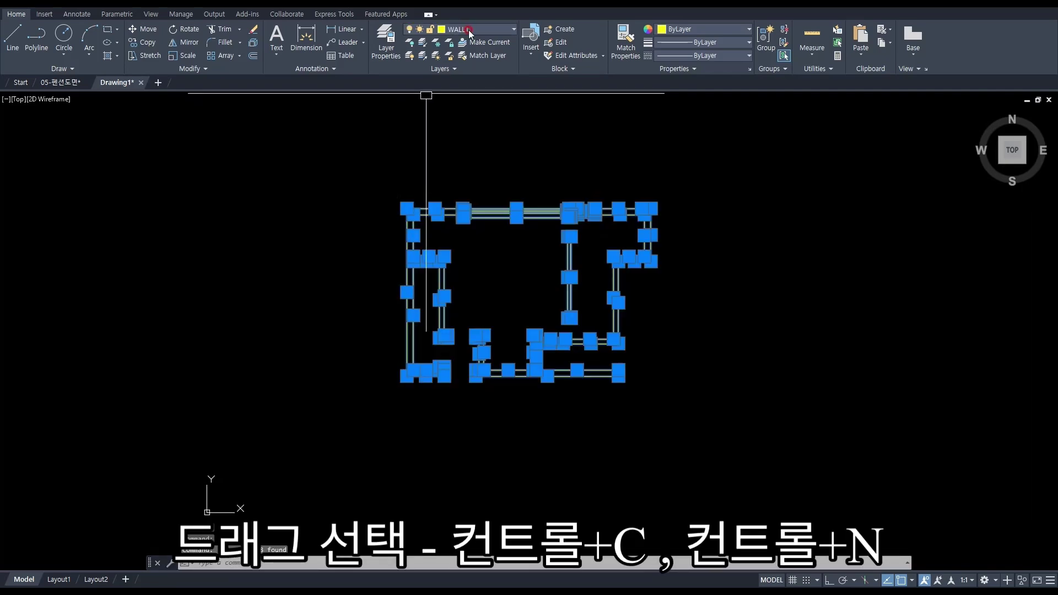
- Review the full layer list of the source drawing and close it
type("la")
key("Return")
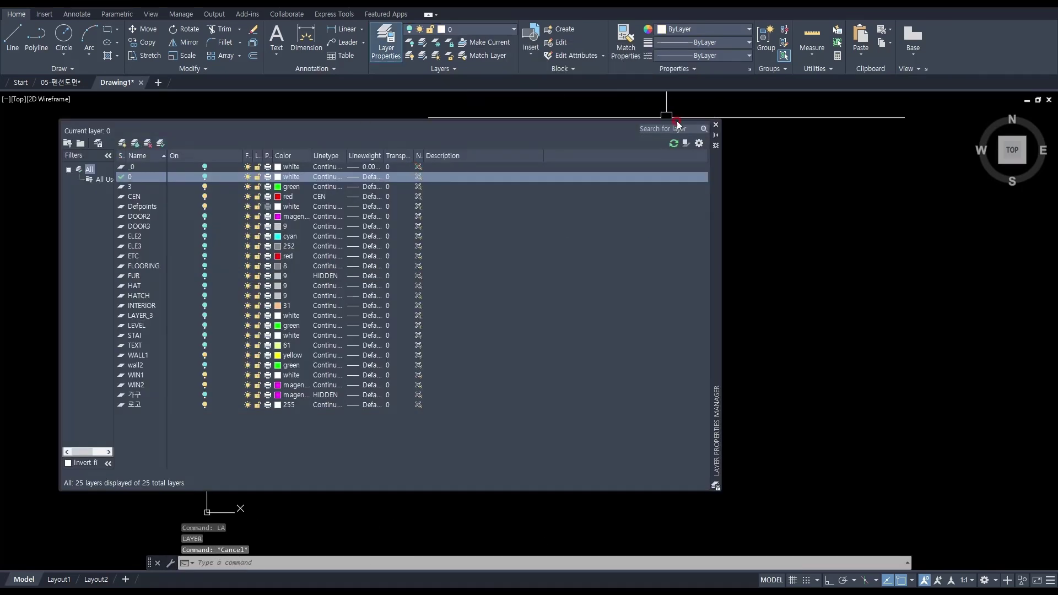
left_click(716, 125)
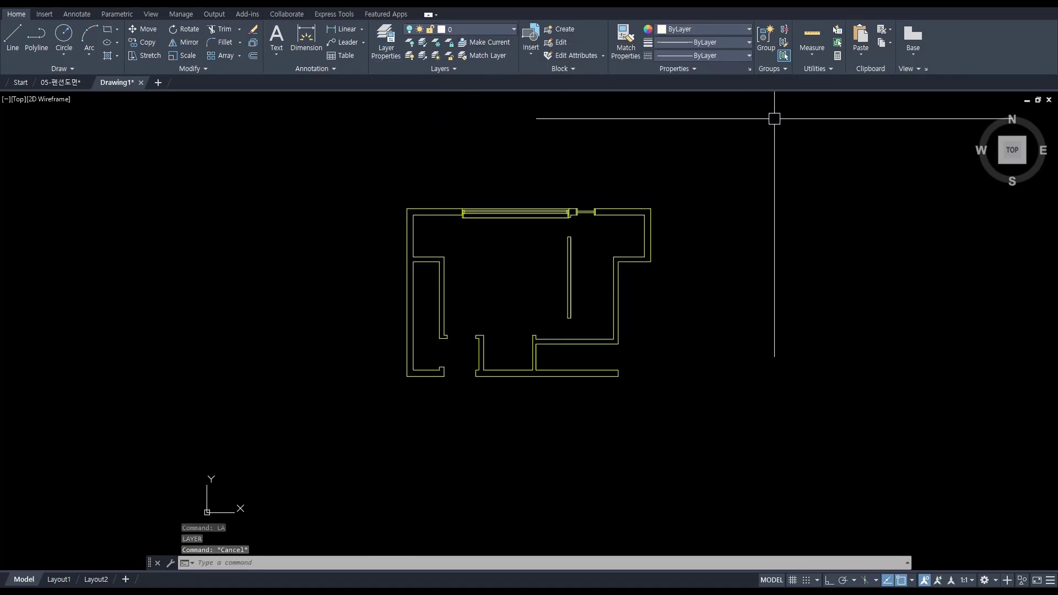
- Create a new drawing from the acadiso.dwt template, paste the copied wall plan into it and fit the whole drawing in view
key("ctrl+n")
key("Return")
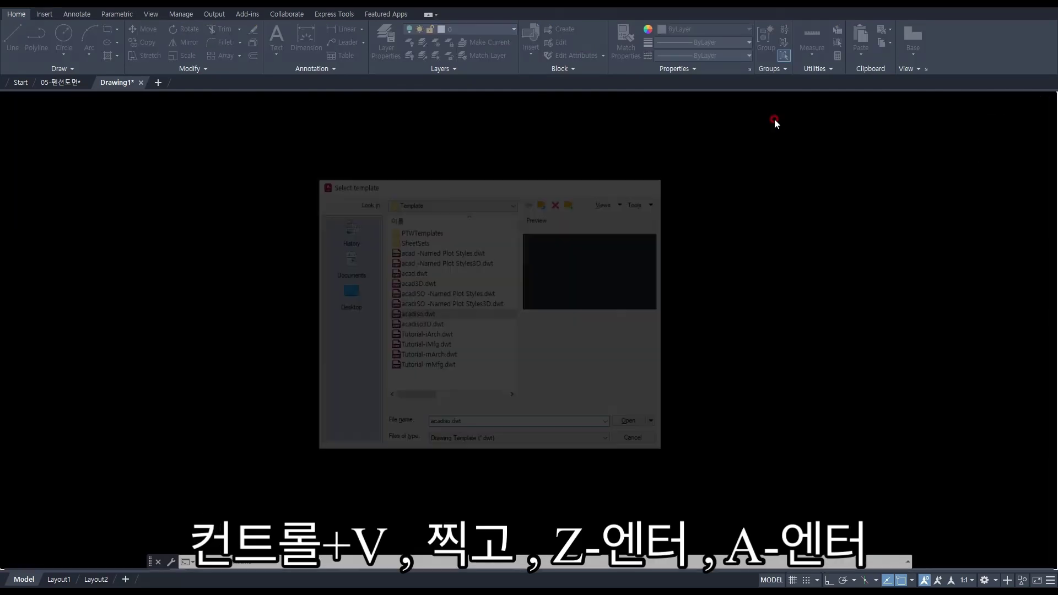
key("ctrl+v")
left_click(448, 359)
type("z")
key("Return")
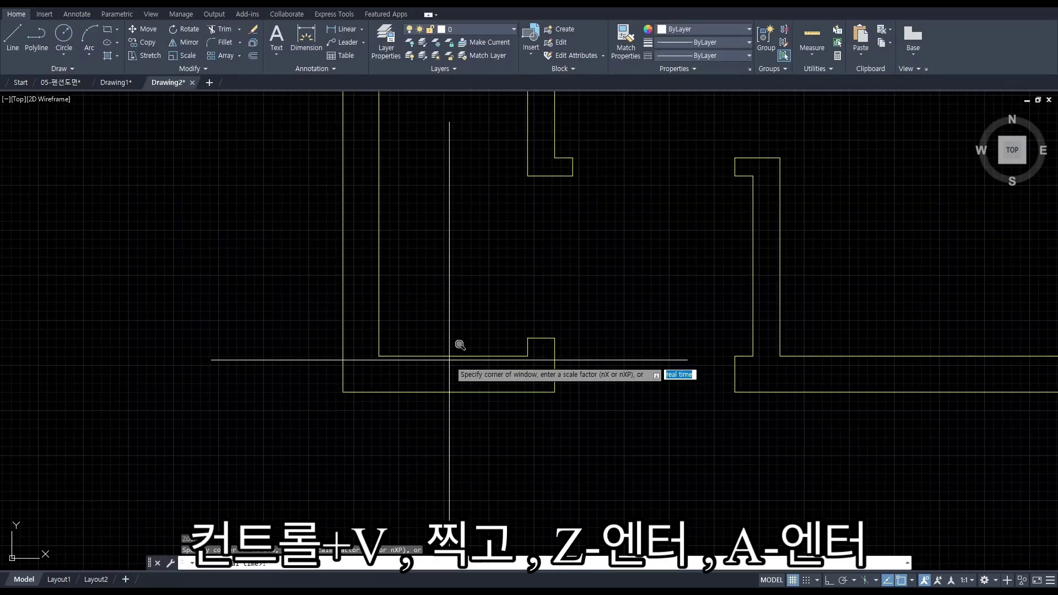
type("a")
key("Return")
- Check which layers came into the new drawing with the pasted wall plan
type("la")
key("Return")
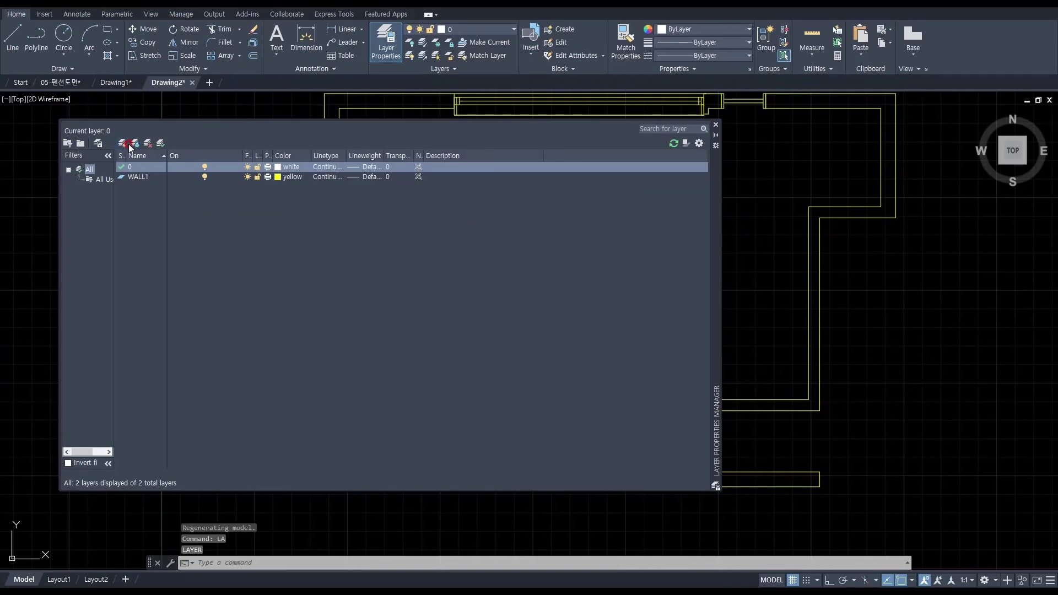
left_click(716, 125)
middle_click_drag(598, 278, 536, 310)
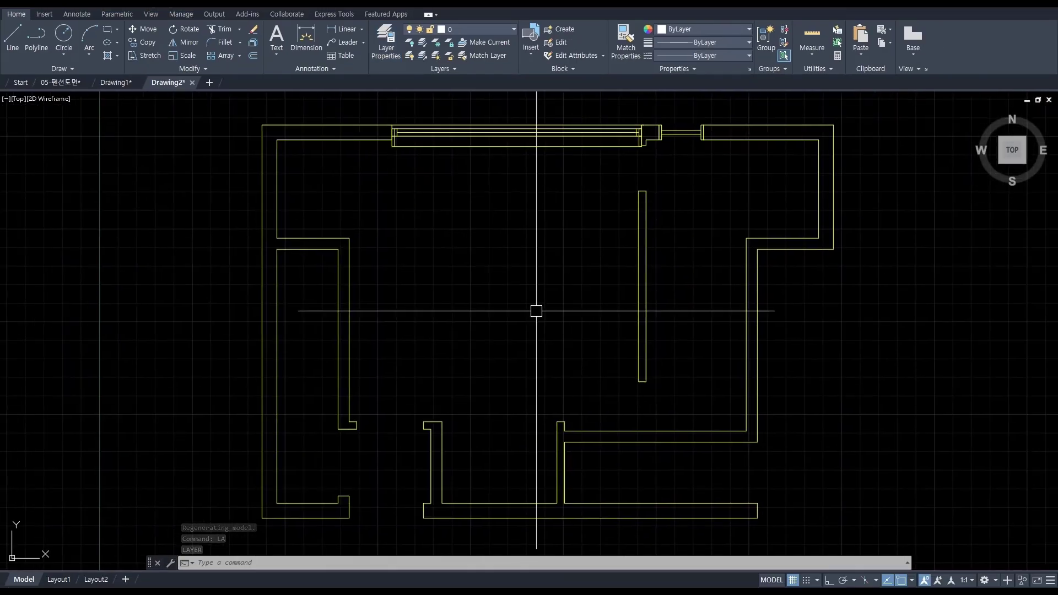
- Save the new drawing to the desktop as DWG in AutoCAD 2000/LT2000 Drawing format
left_click(19, 7)
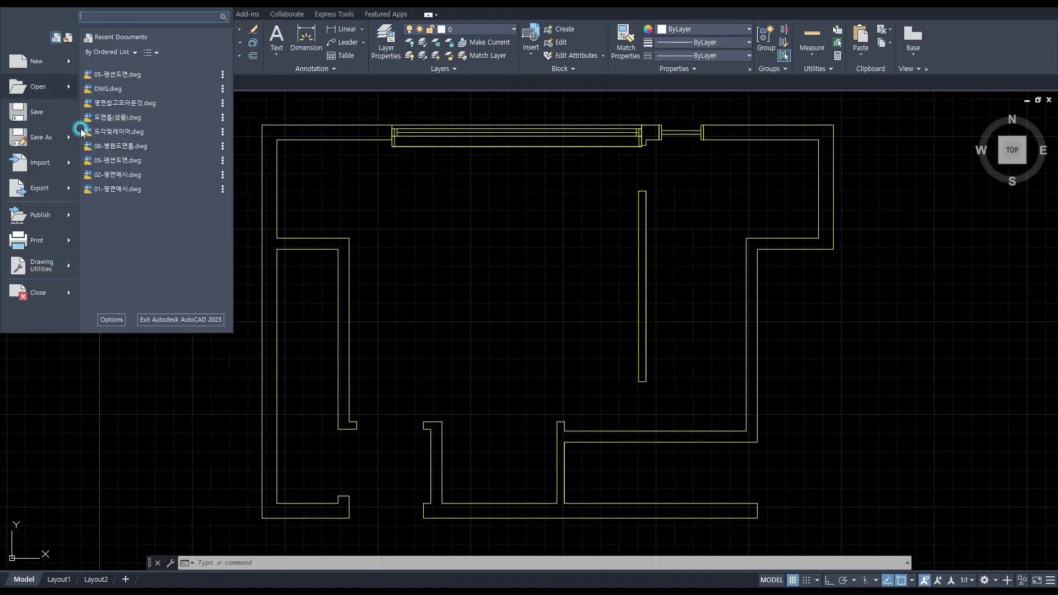
left_click(52, 145)
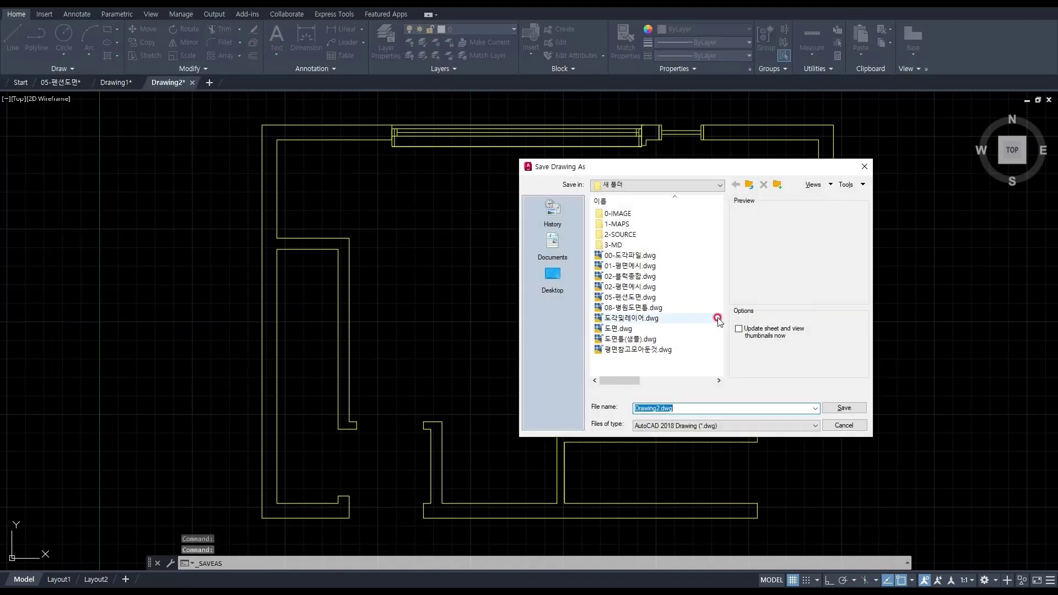
left_click(652, 182)
left_click(665, 311)
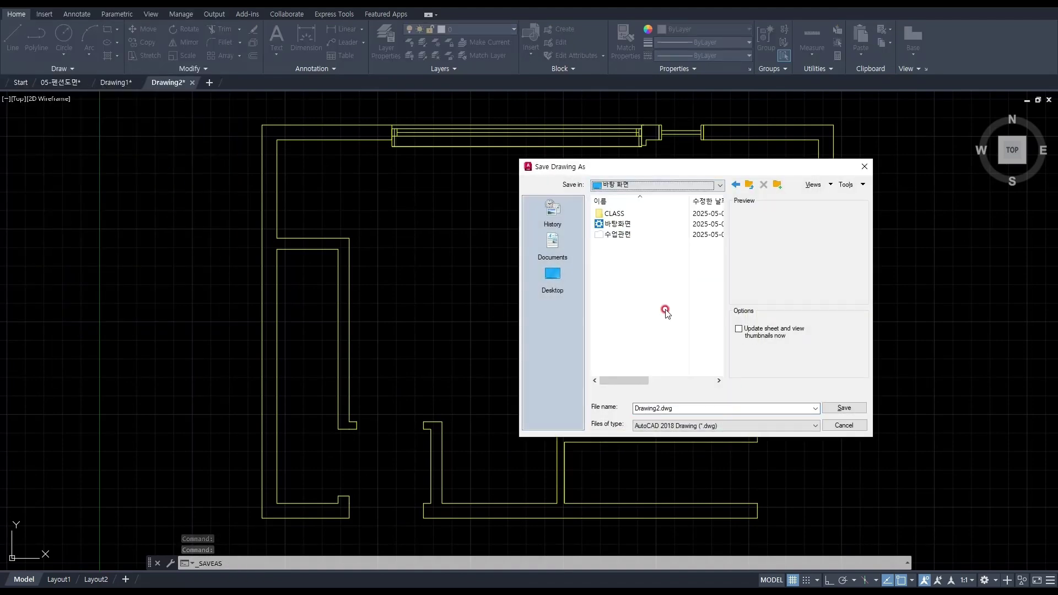
left_click(699, 425)
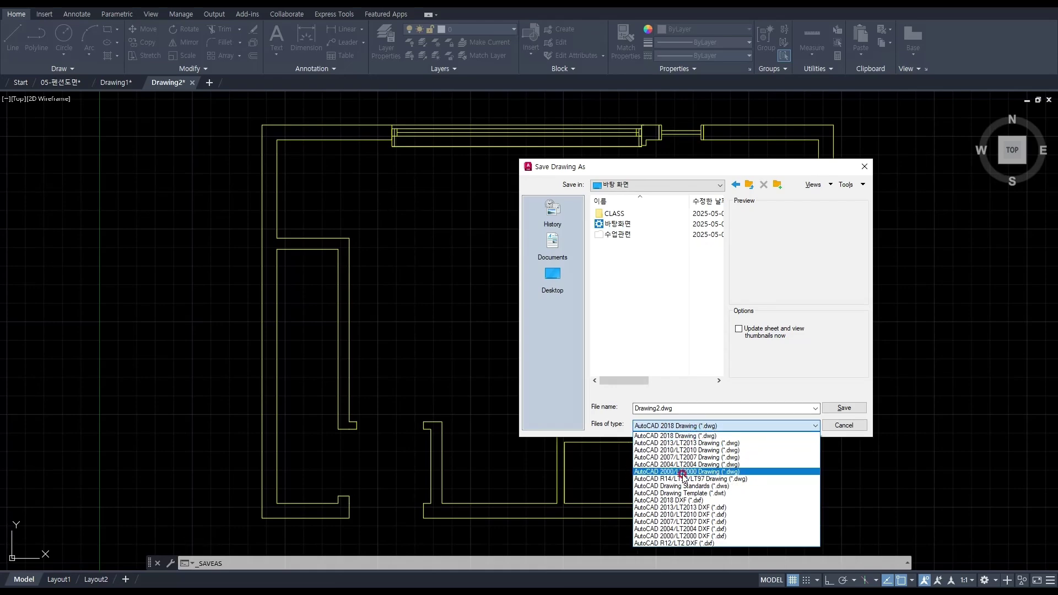
left_click(689, 469)
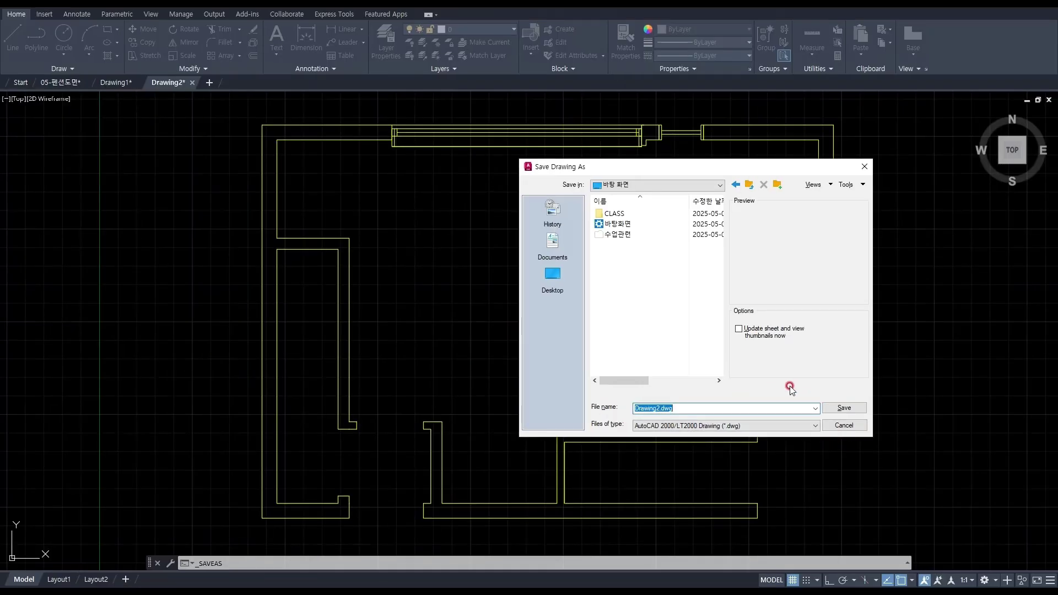
type("DWG")
key("Return")
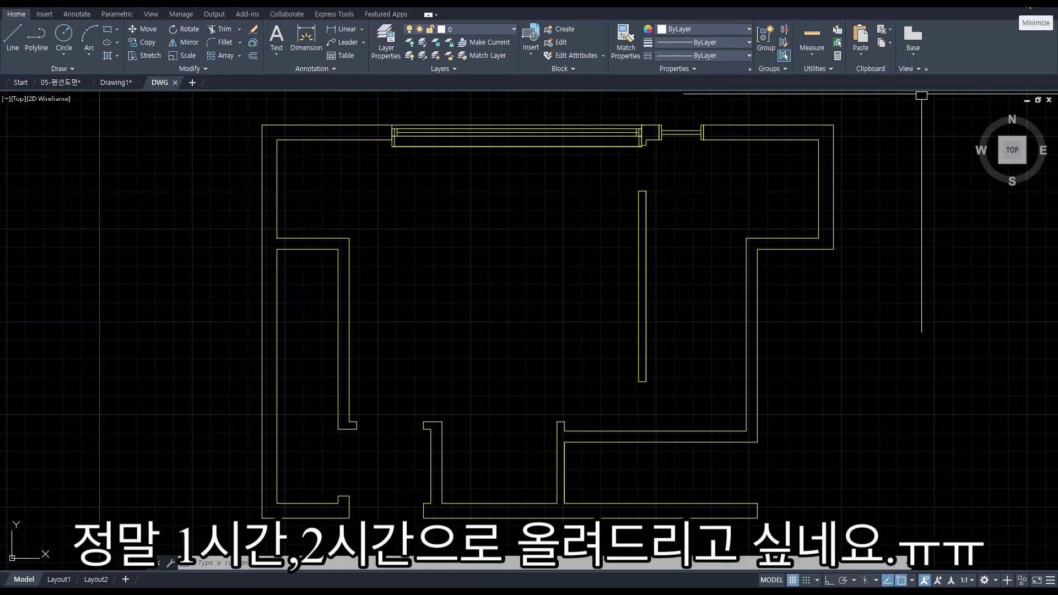
- Switch to the SketchUp bedroom model and hide the 1_WALL, 2_DOOR, 3_WIN and 4_FLOOR tags
left_click(1028, 5)
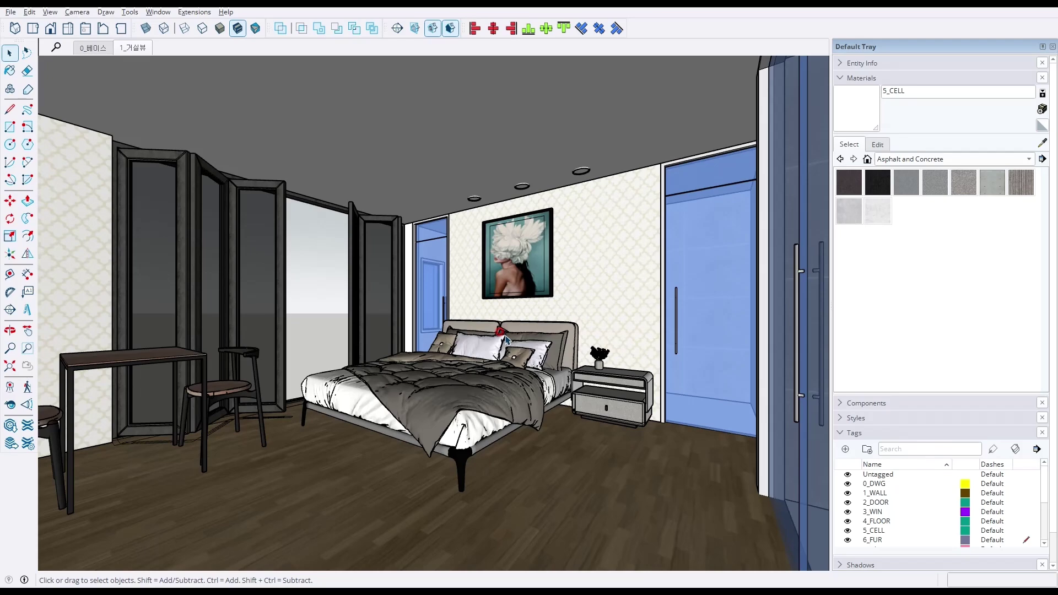
mouse_move(505, 336)
middle_mouse_down()
mouse_move(490, 399)
mouse_move(421, 442)
middle_mouse_up()
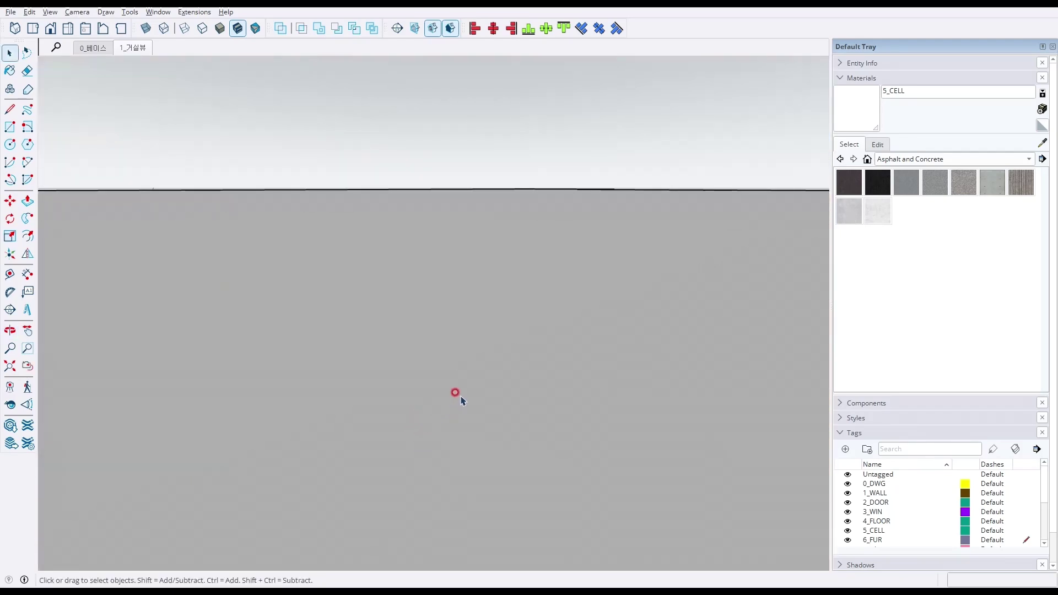
mouse_move(455, 392)
middle_mouse_down()
mouse_move(528, 306)
mouse_move(540, 246)
mouse_move(469, 337)
middle_mouse_up()
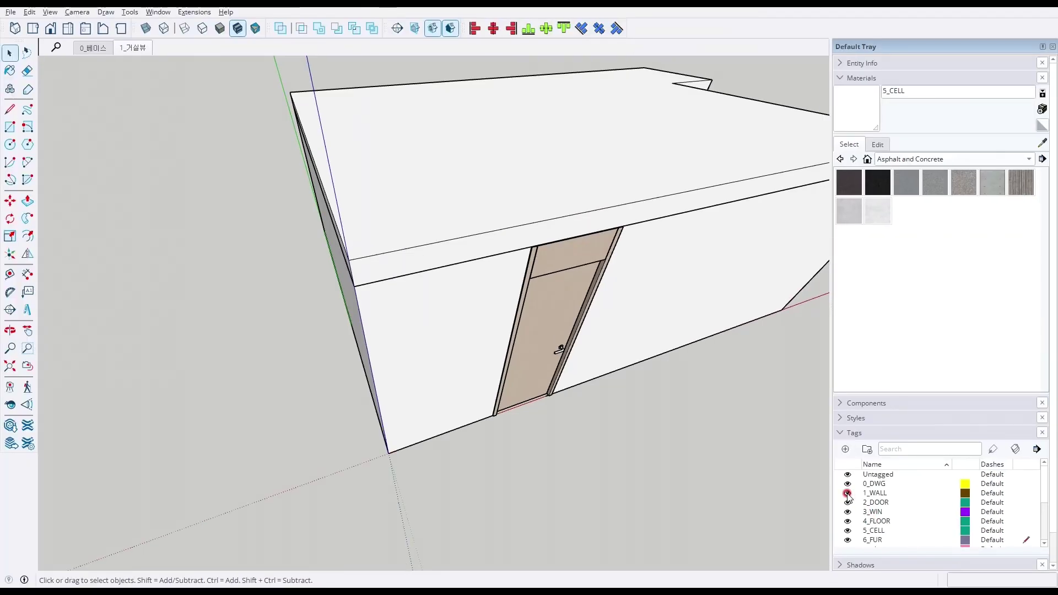
left_click(848, 492)
left_click(847, 502)
left_click(847, 511)
left_click(848, 520)
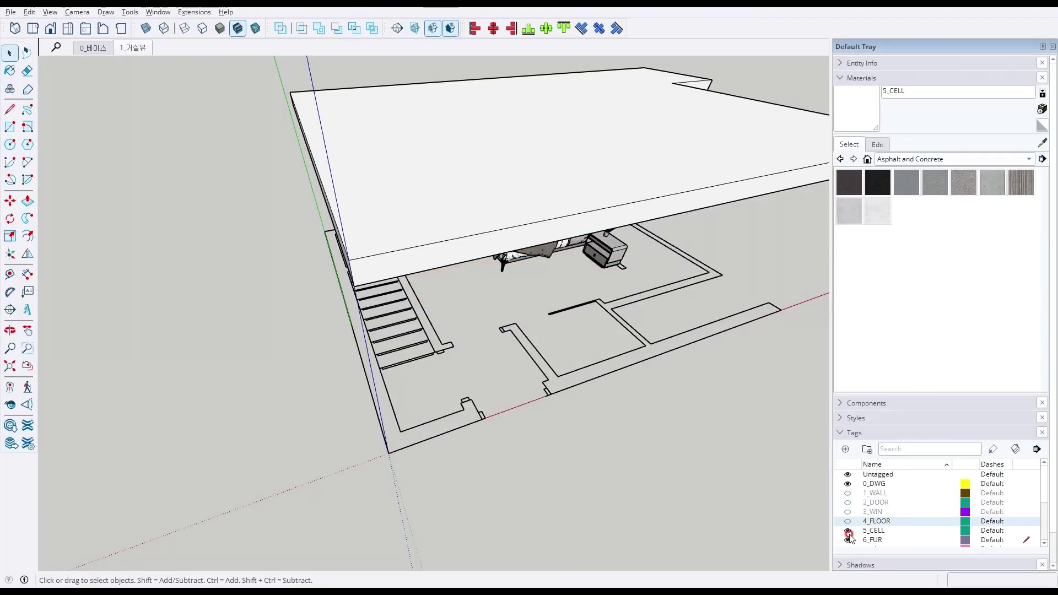
- Make 0_DWG the active tag and hide the 5_CELL and 6_FUR tags to leave only the plan linework
left_click(1027, 485)
left_click(851, 532)
left_click(849, 540)
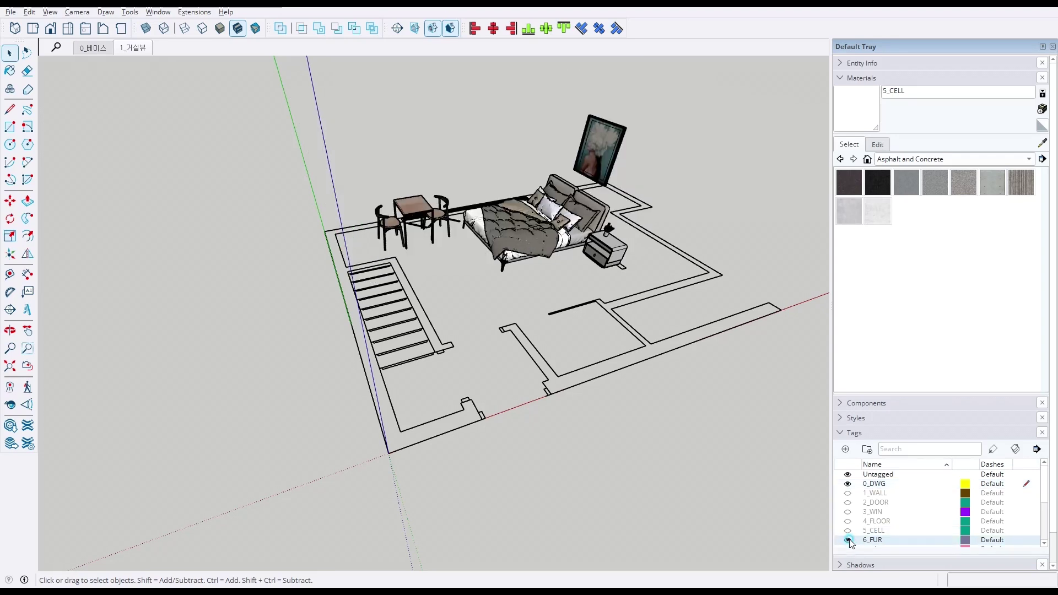
middle_click_drag(551, 342, 300, 458)
scroll(488, 452, "down", 3)
left_click(12, 13)
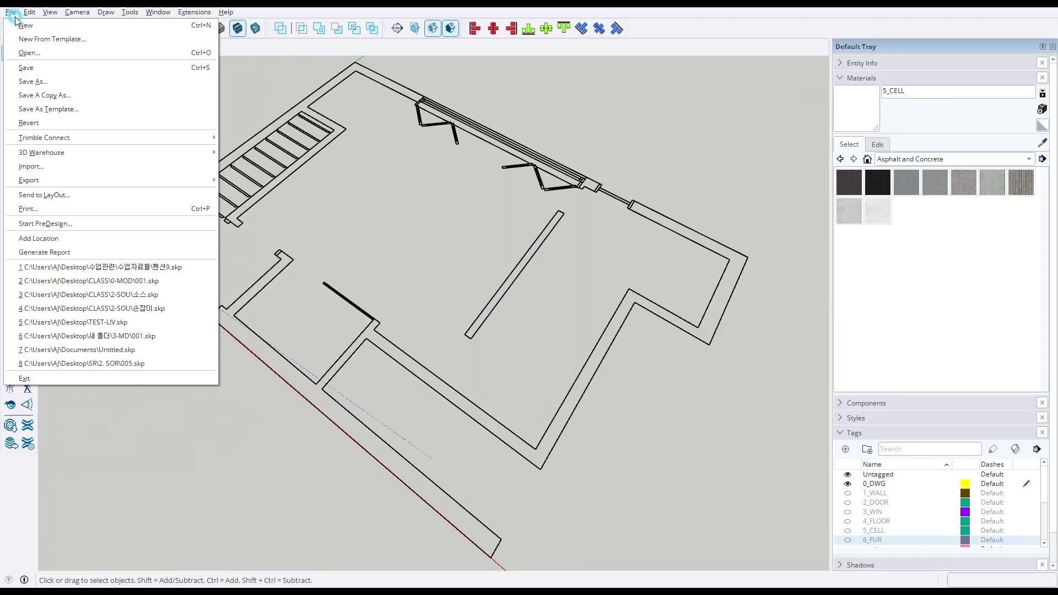
left_click(46, 167)
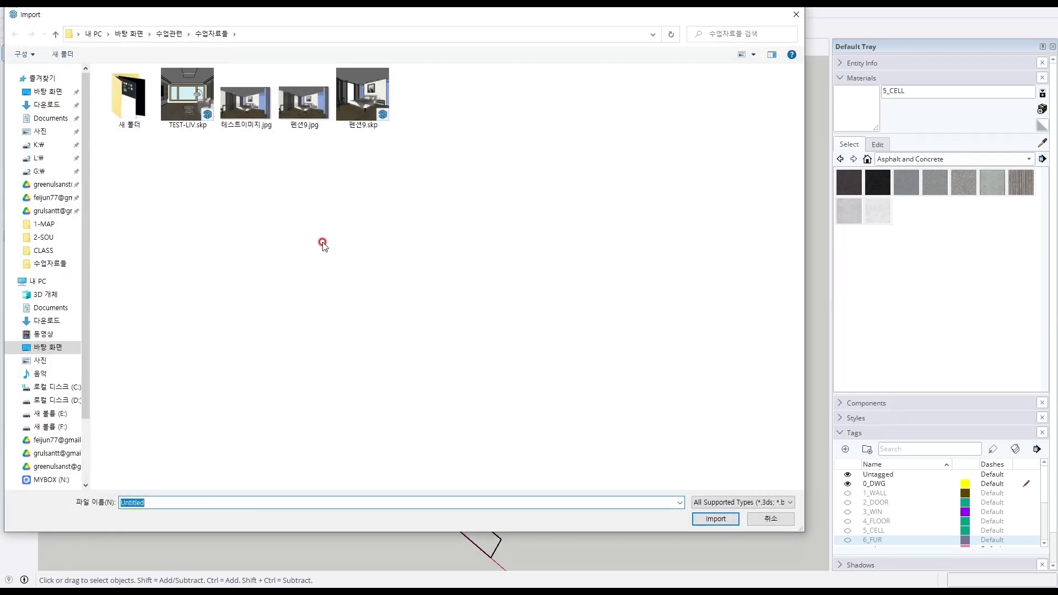
left_click(129, 34)
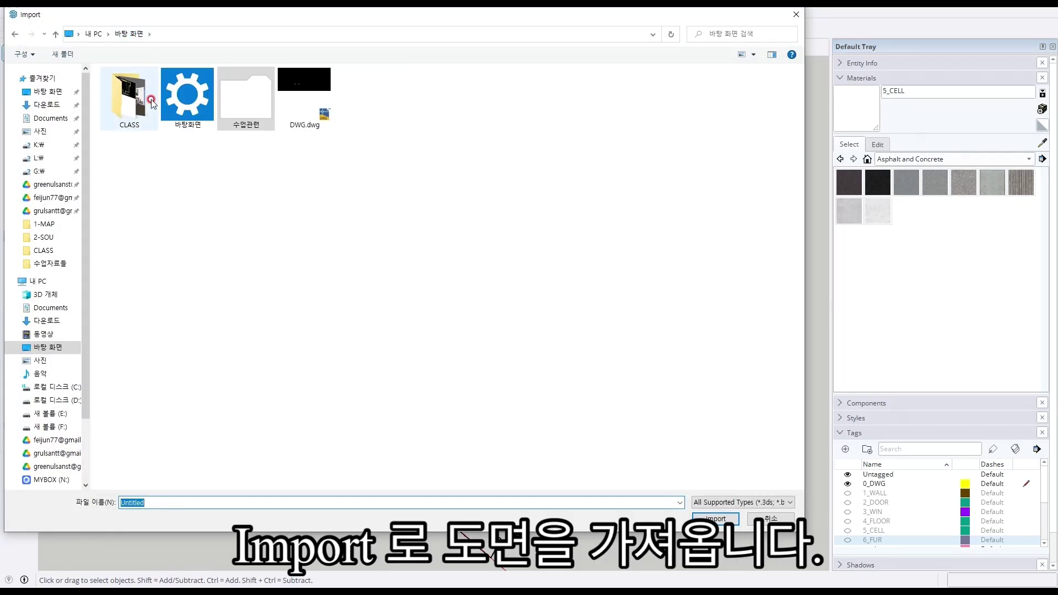
left_click(781, 517)
- Lock the floor plan linework group and clear the selection
middle_click_drag(390, 265, 635, 276)
right_click(636, 278)
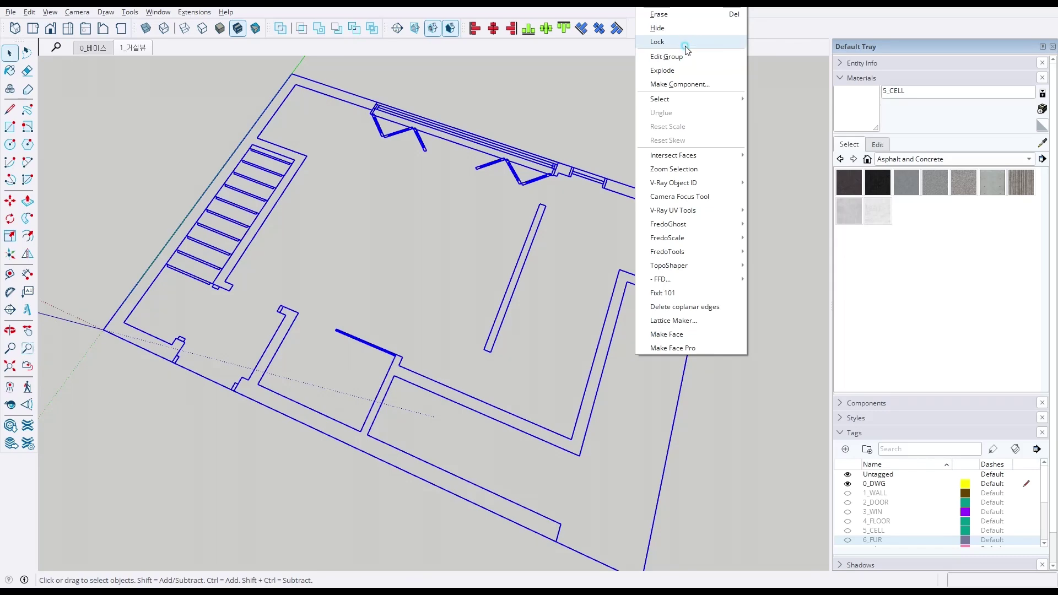
left_click(686, 43)
left_click(394, 433)
scroll(419, 452, "up", 3)
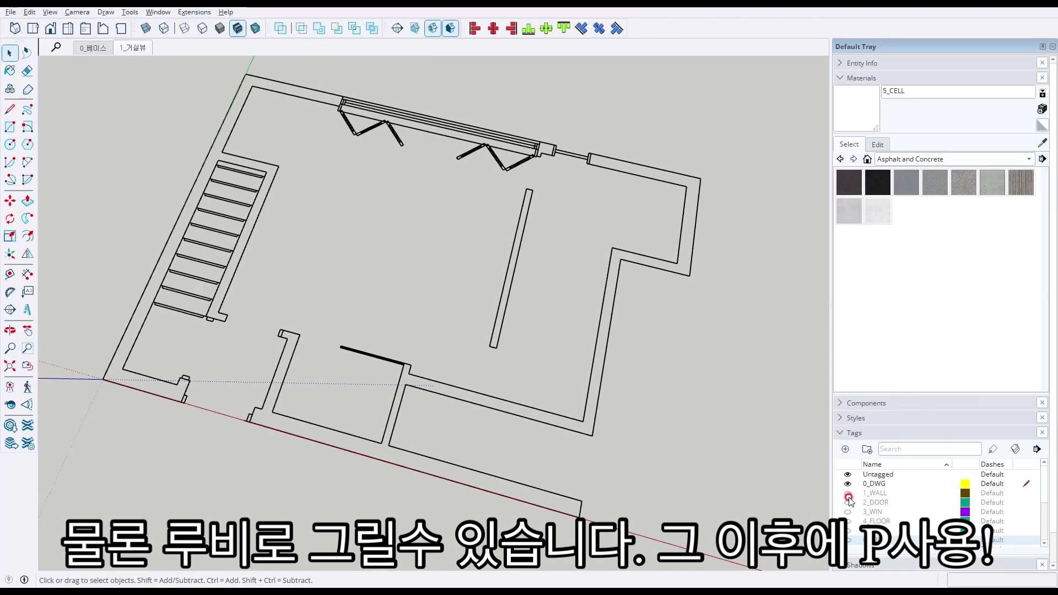
- Show the 1_WALL tag again and select the extruded walls standing on the plan
left_click(847, 495)
scroll(563, 309, "down", 4)
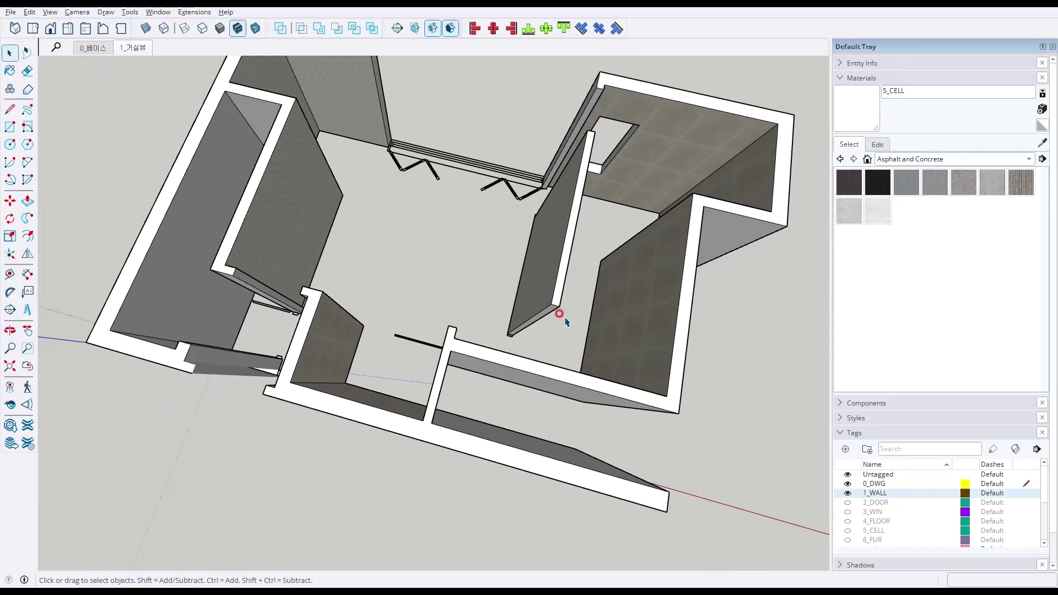
middle_click_drag(561, 316, 902, 306)
left_click(538, 393)
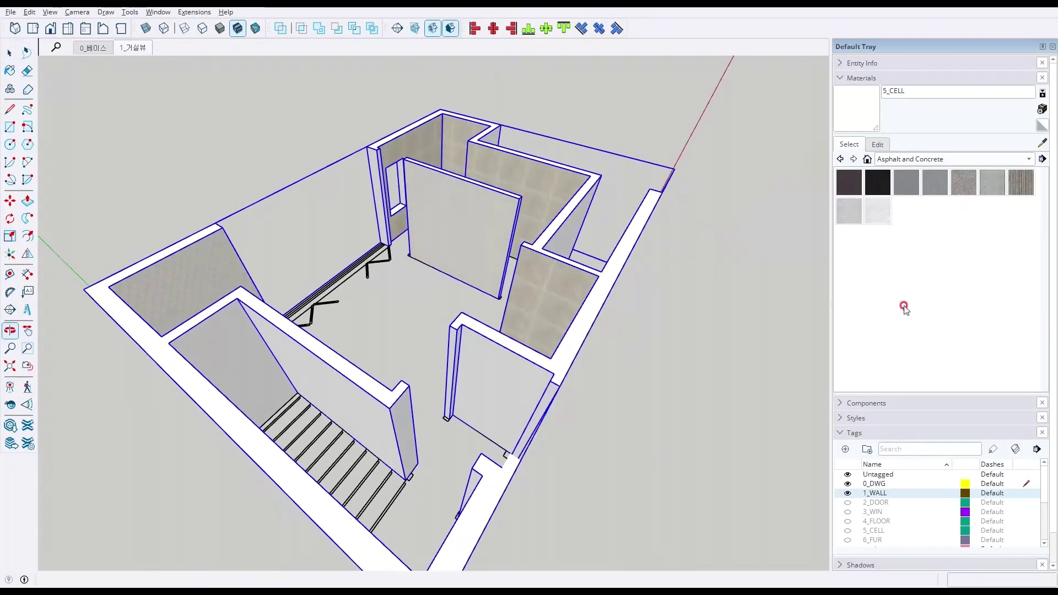
- Examine the patterned wallpaper finishes on the freestanding partition and the neighbouring wall up close
scroll(508, 228, "up", 3)
scroll(496, 223, "up", 3)
mouse_move(458, 214)
middle_mouse_down()
mouse_move(600, 149)
mouse_move(744, 168)
mouse_move(755, 184)
middle_mouse_up()
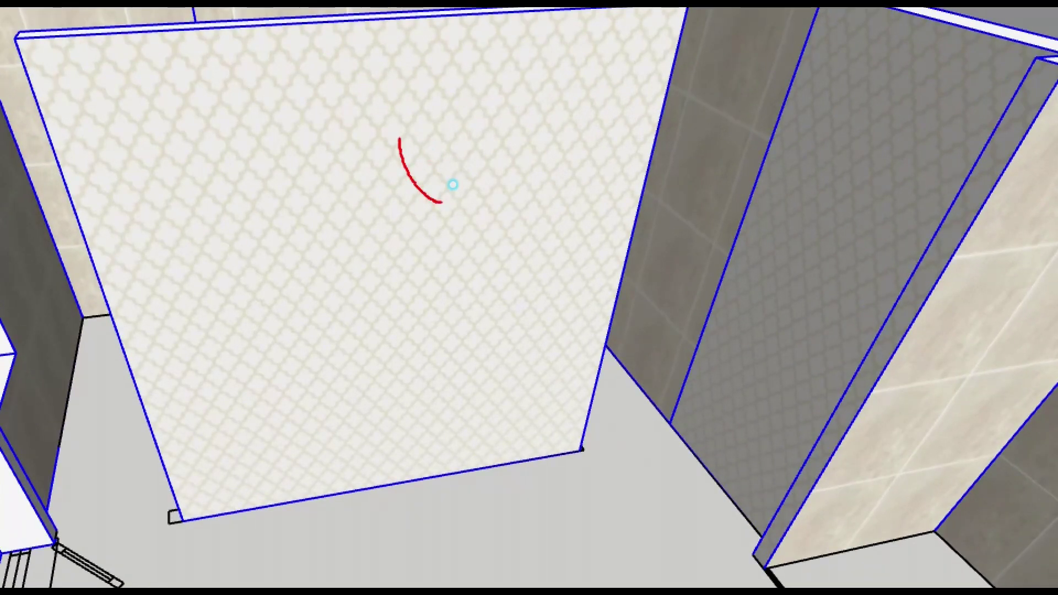
left_click_drag(883, 145, 931, 129)
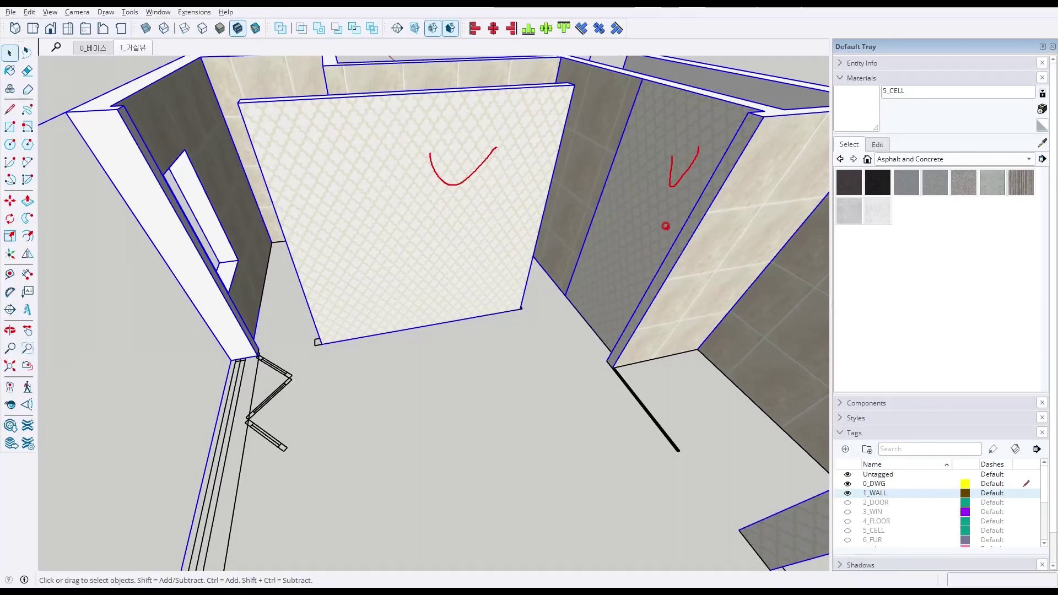
key("Escape")
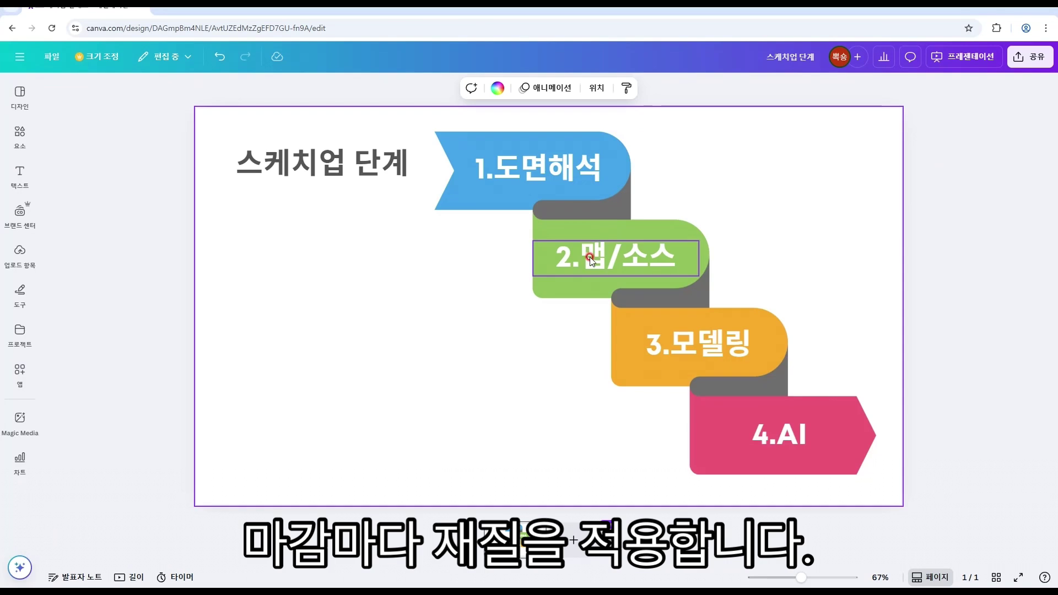
- Switch to the SketchUp Texture Club textures page in the browser and expand the Architecture and Materials categories
left_click(643, 275)
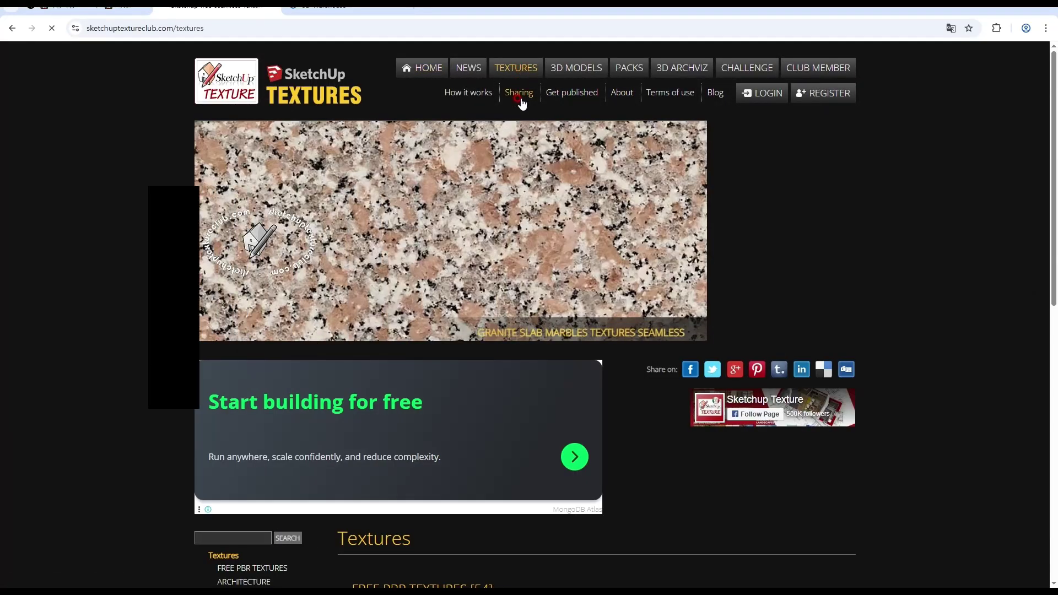
scroll(433, 369, "down", 4)
left_click(264, 392)
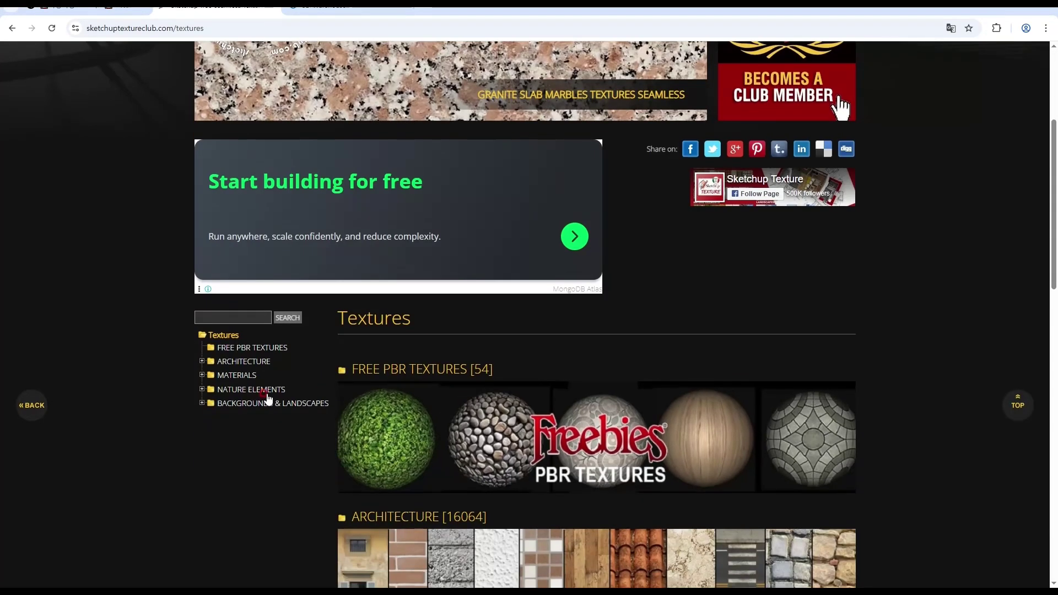
left_click(202, 361)
scroll(208, 493, "down", 2)
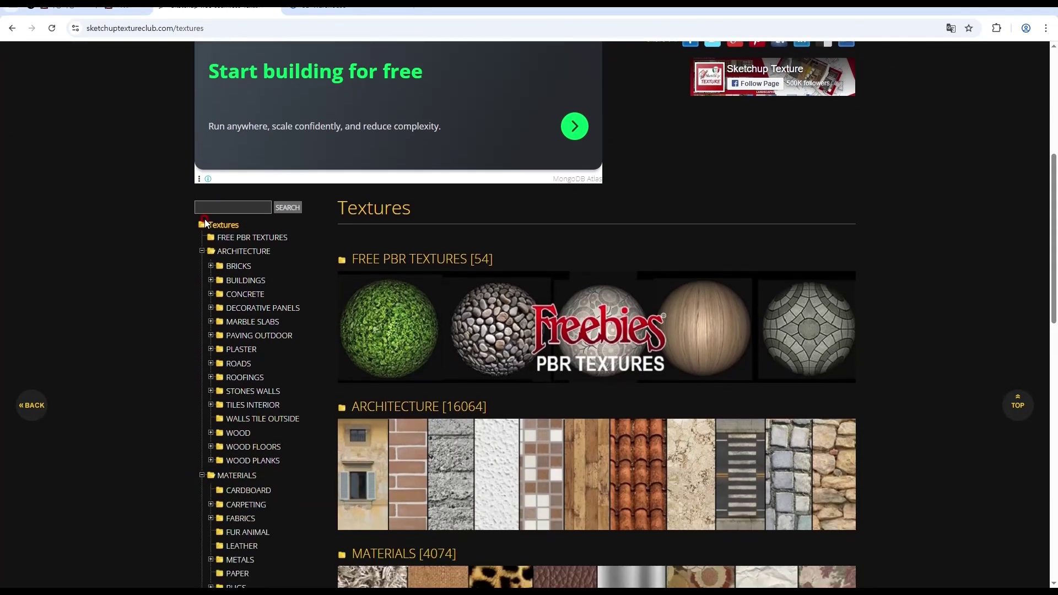
scroll(269, 443, "down", 3)
scroll(264, 429, "up", 1)
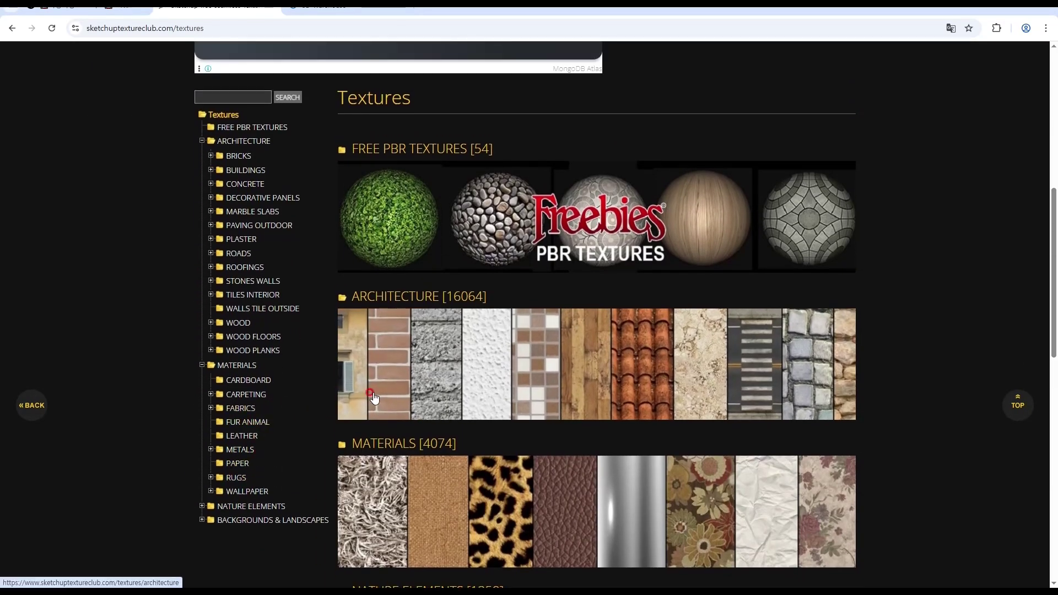
- Open the Medium wood textures within the Fine wood group of the Architecture Wood category
left_click(242, 323)
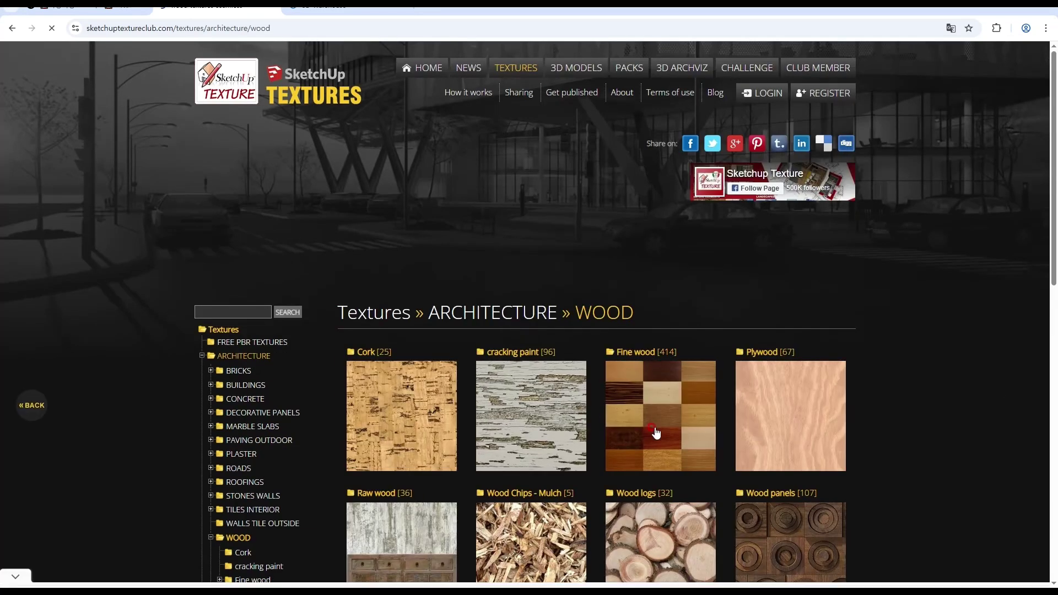
left_click(656, 433)
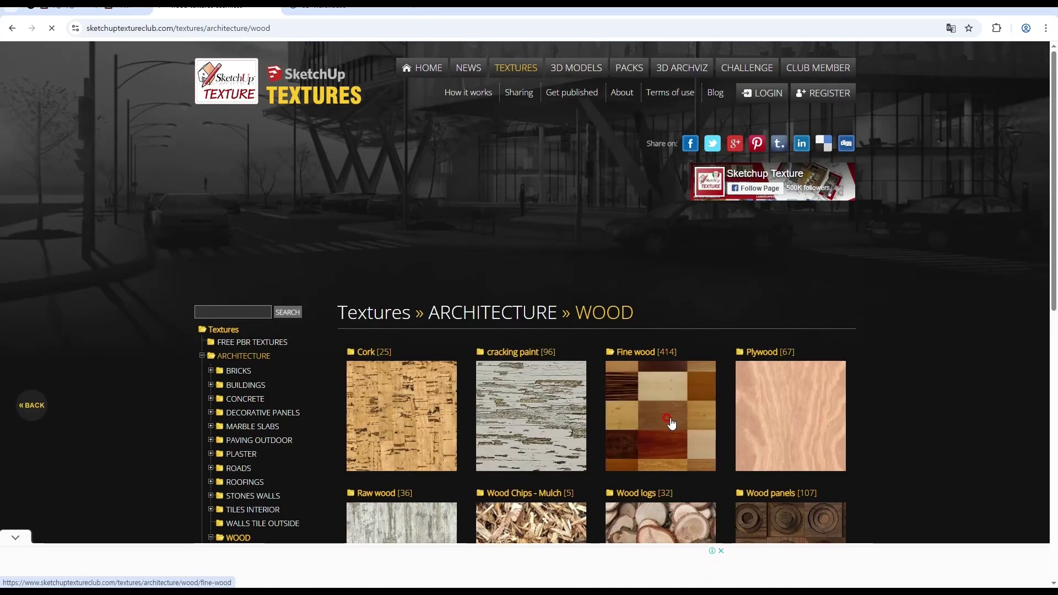
scroll(852, 290, "down", 3)
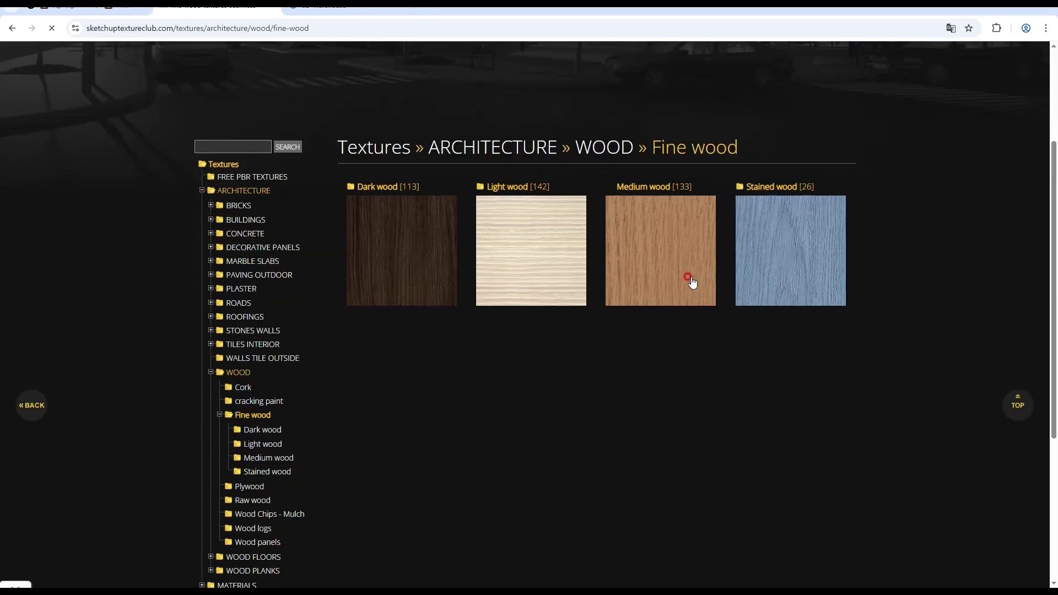
left_click(611, 296)
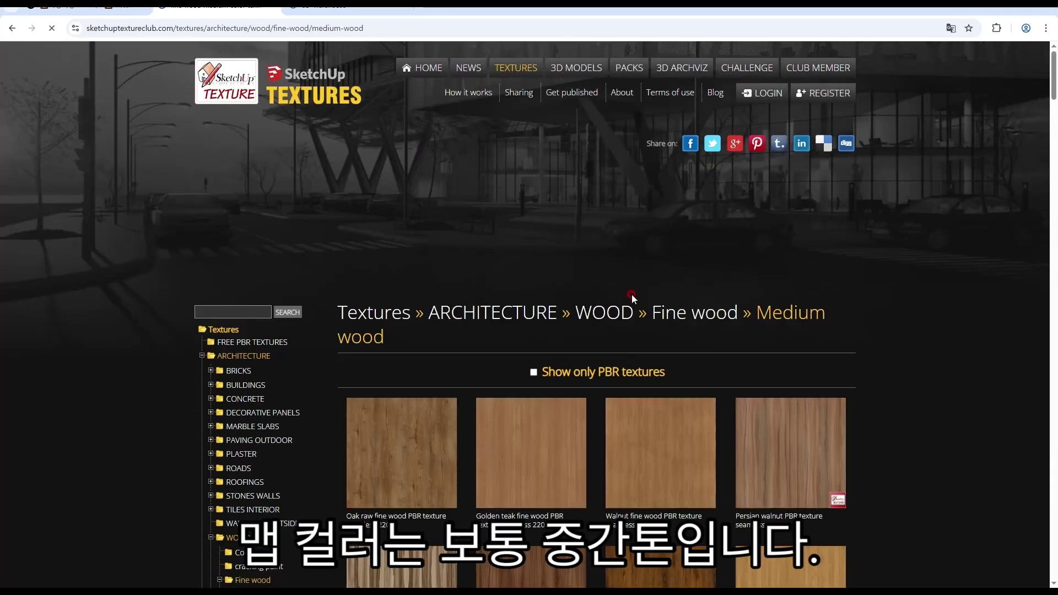
- Browse the Medium wood textures briefly, switch to the 3D Warehouse page and search for SOFA models
scroll(609, 363, "down", 2)
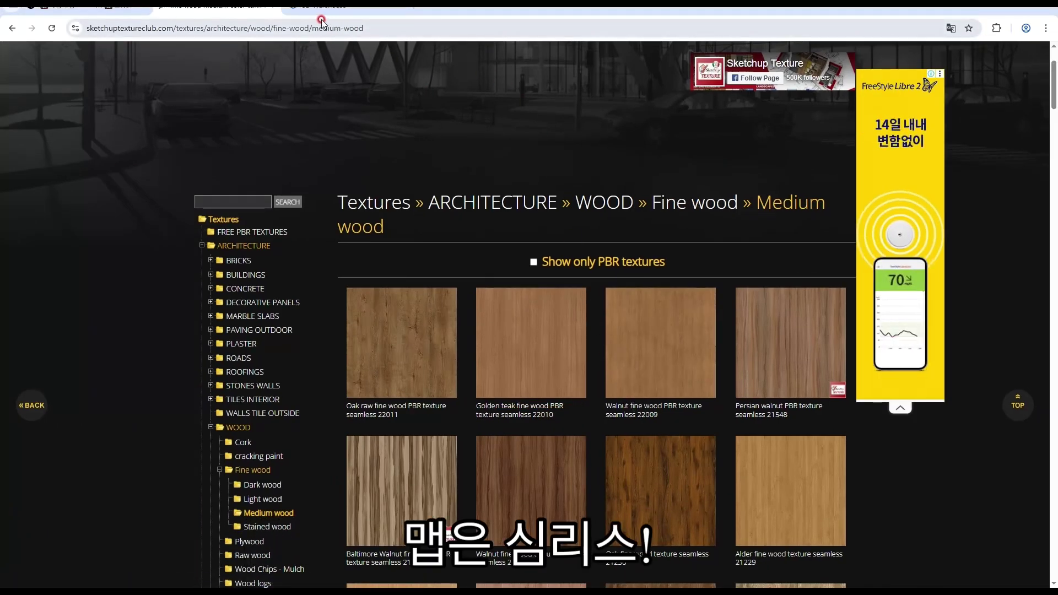
left_click(335, 9)
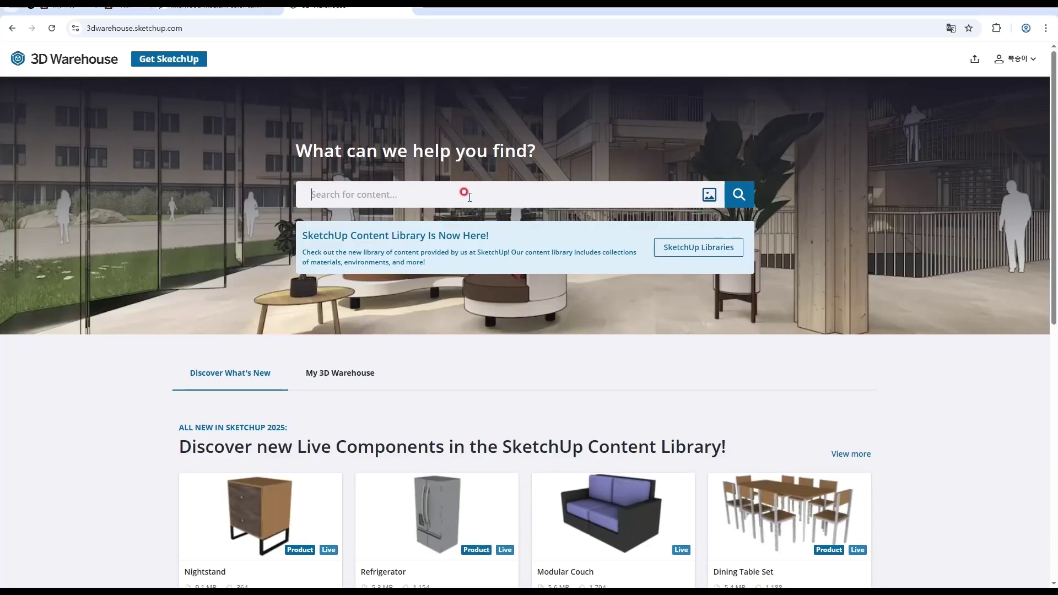
type("so")
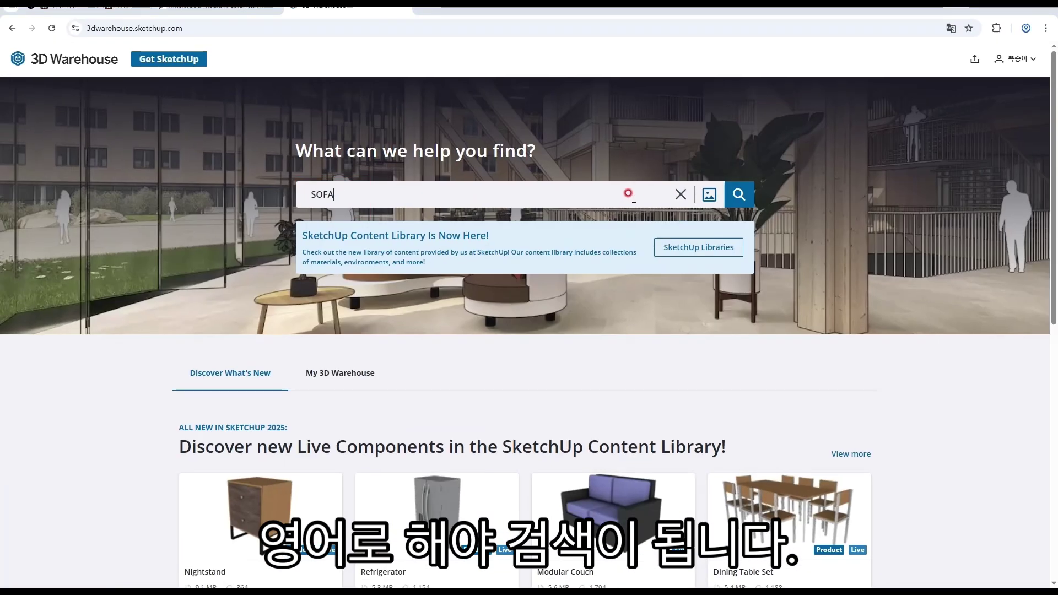
key("Return")
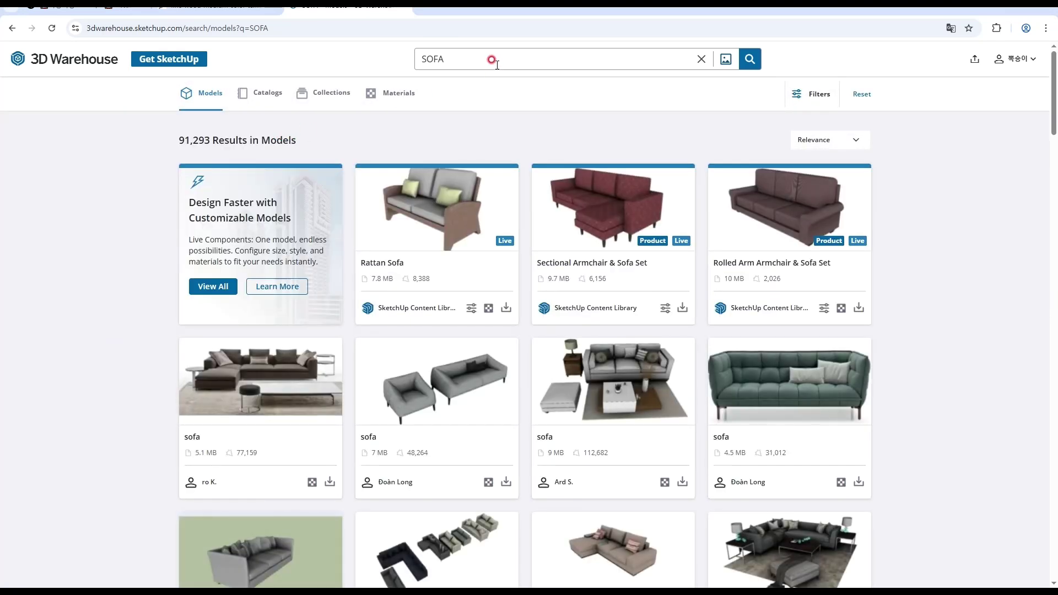
- Repeat the model search with the Korean spellings 소파 and 쇼파
double_click(499, 57)
type("소파")
key("Return")
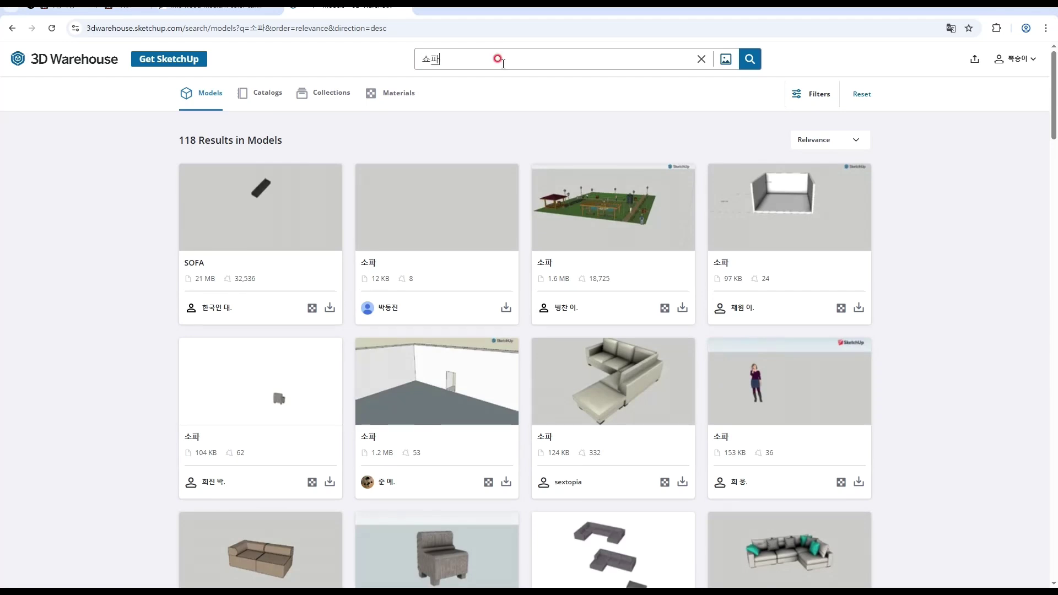
key("Return")
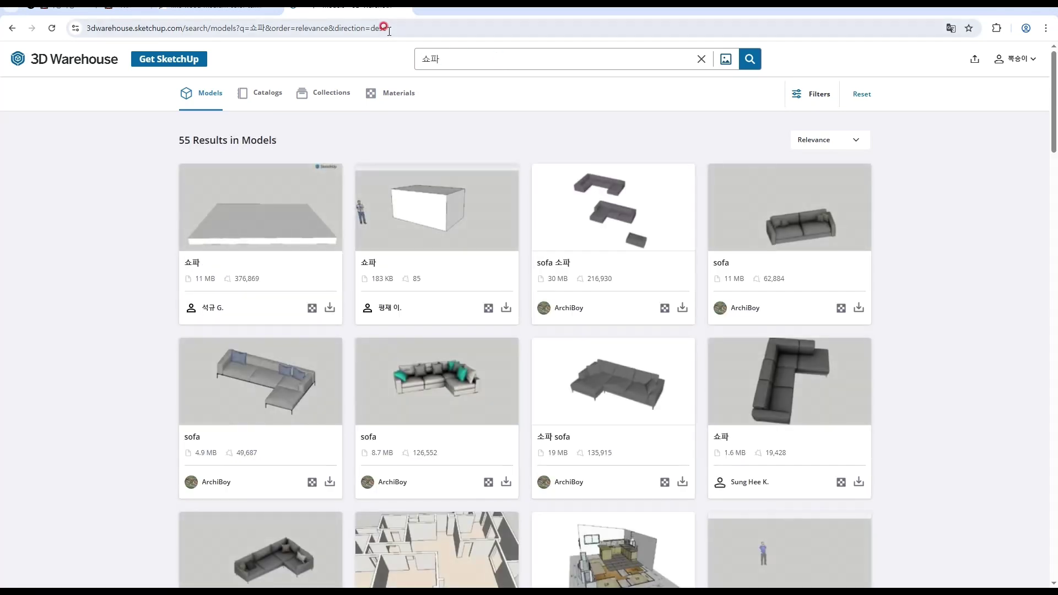
- Return to the SketchUp model and examine the patterned partition and the adjacent tiled walls from different angles
left_click(100, 9)
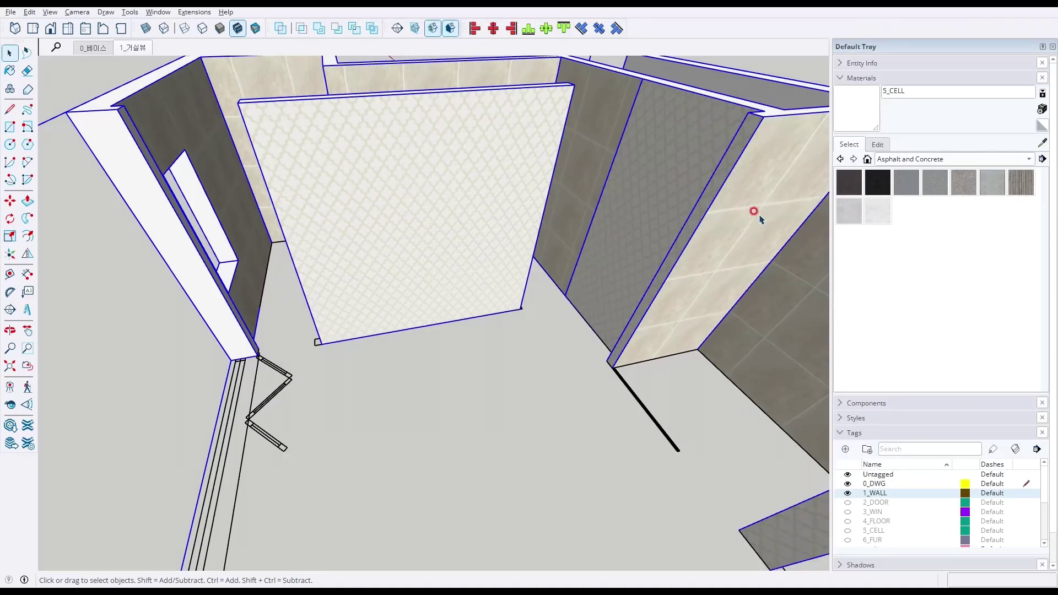
mouse_move(759, 217)
middle_mouse_down()
mouse_move(619, 259)
mouse_move(621, 273)
middle_mouse_up()
mouse_move(702, 267)
middle_mouse_down()
mouse_move(685, 264)
mouse_move(600, 189)
mouse_move(625, 193)
mouse_move(542, 182)
middle_mouse_up()
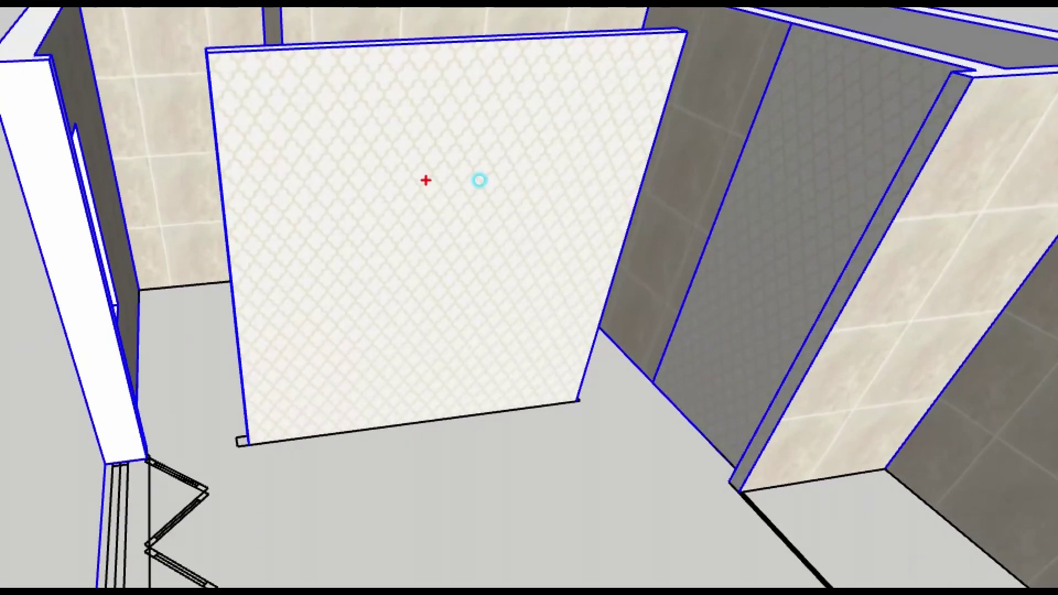
mouse_move(474, 174)
left_mouse_down()
mouse_move(498, 230)
mouse_move(548, 145)
left_mouse_up()
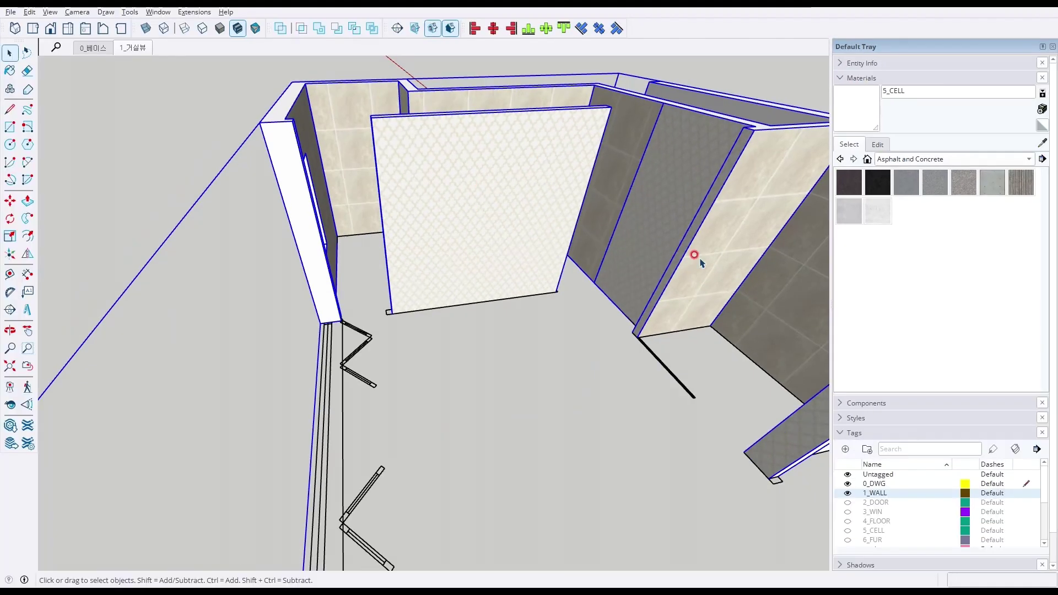
mouse_move(717, 264)
middle_mouse_down()
mouse_move(711, 322)
mouse_move(752, 357)
mouse_move(439, 361)
mouse_move(406, 324)
mouse_move(463, 299)
mouse_move(569, 307)
mouse_move(528, 340)
mouse_move(552, 288)
mouse_move(749, 230)
middle_mouse_up()
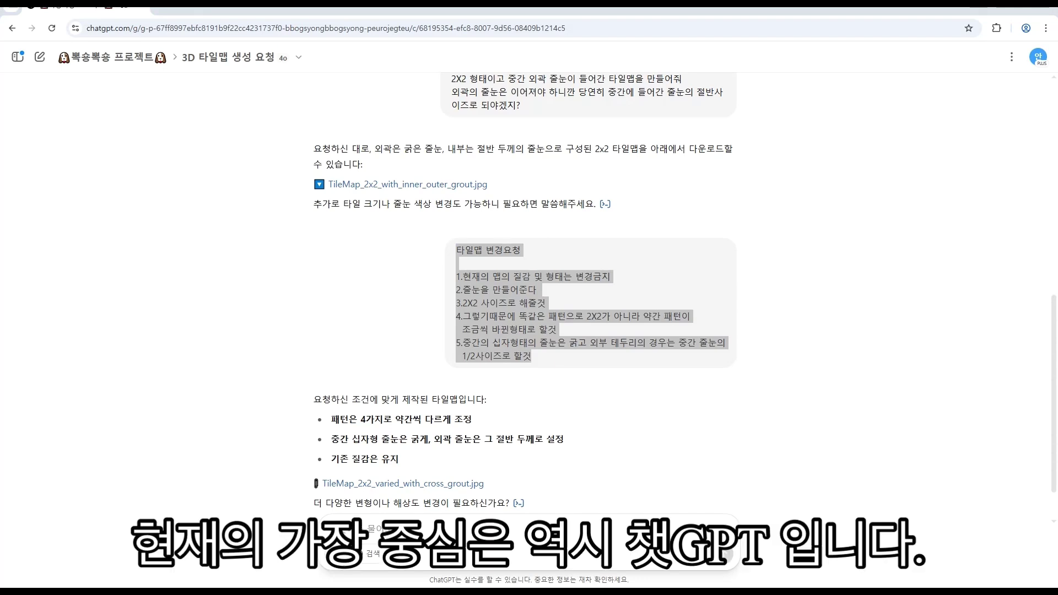
- In ChatGPT, attach the beige stone texture and send the 타일맵 변경요청 prompt for a 2X2 tile map with varied pattern and half-width outer grout
left_click_drag(1, 361, 405, 518)
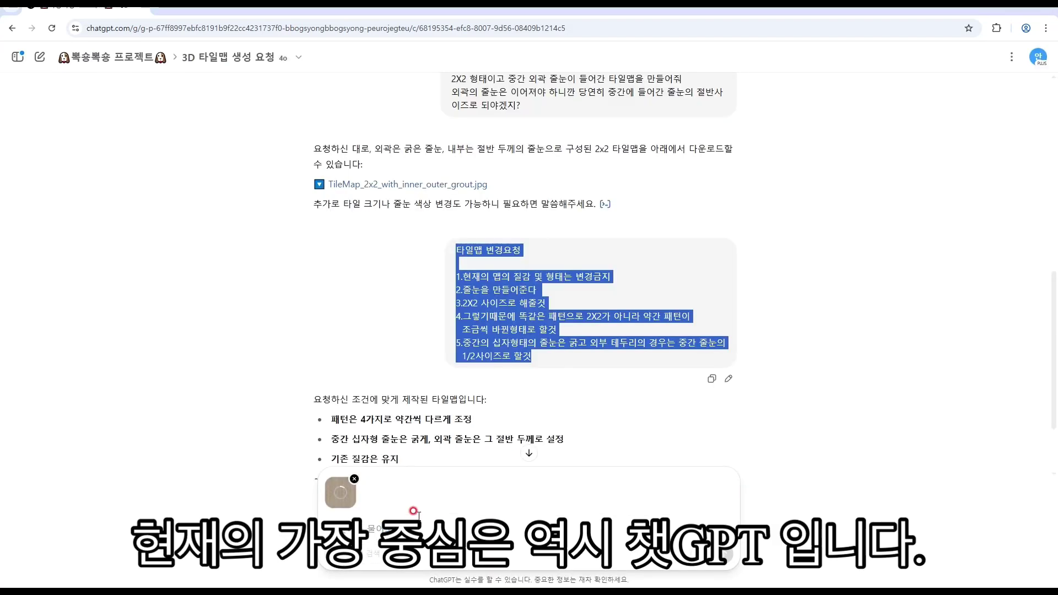
left_click(406, 522)
type("타일맵 변경요청 1.현재의 맵의 질감 및 형태는 변경금지 2.줄눈을 만들어준다 3.2X2 사이즈로 해줄것 4.그렇기때문에 똑같은 패턴으로 2X2가 아니라 약간 패턴이   조금씩 바뀐형태로 할것 5.중간의 십자형태의 줄눈은 굵고 외부 테두리의 경우는 중간 줄눈의   1/2사이즈로 할것")
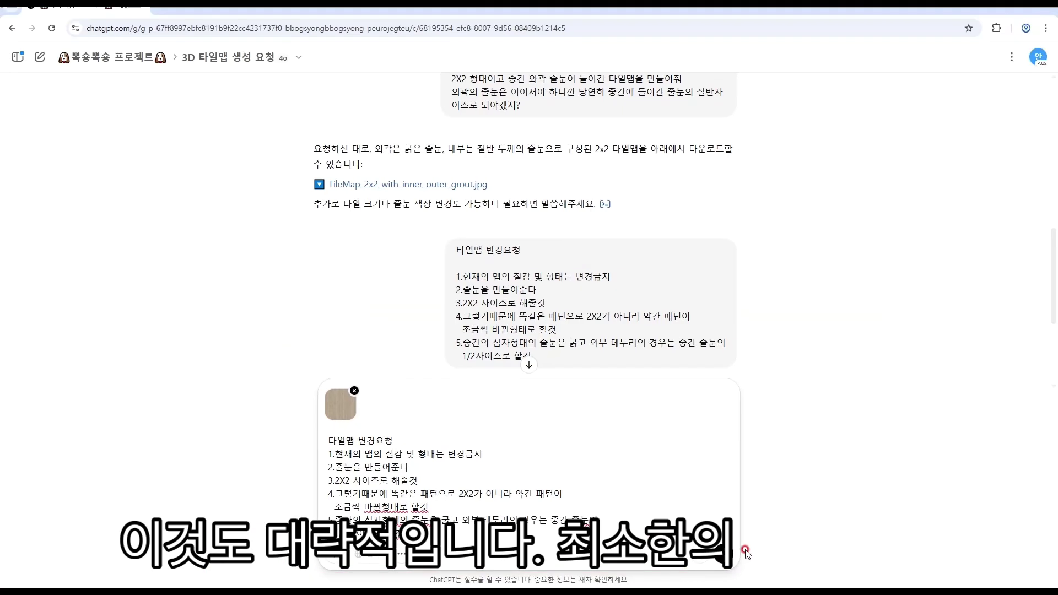
left_click(723, 554)
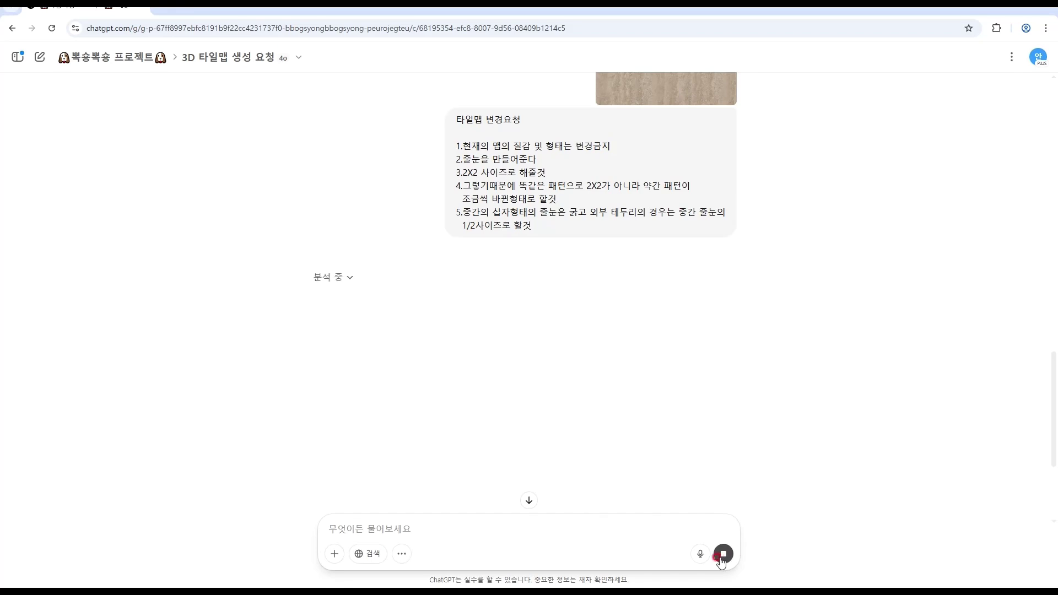
- Review the reply and open the generated file TileMap_2x2_varied_updated_with_grout.jpg
scroll(596, 327, "up", 2)
scroll(586, 342, "down", 5)
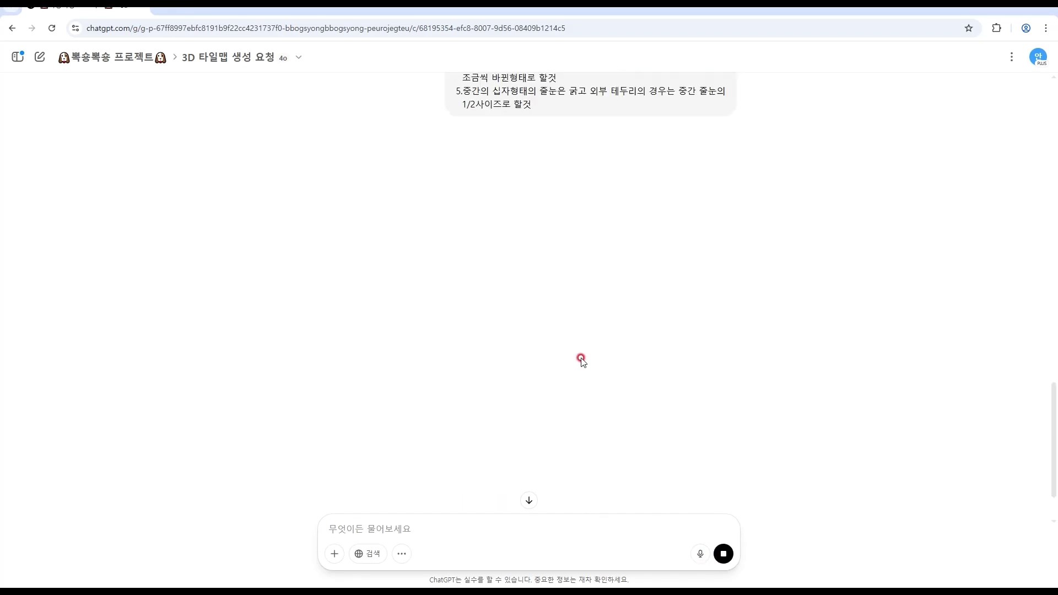
scroll(585, 361, "up", 3)
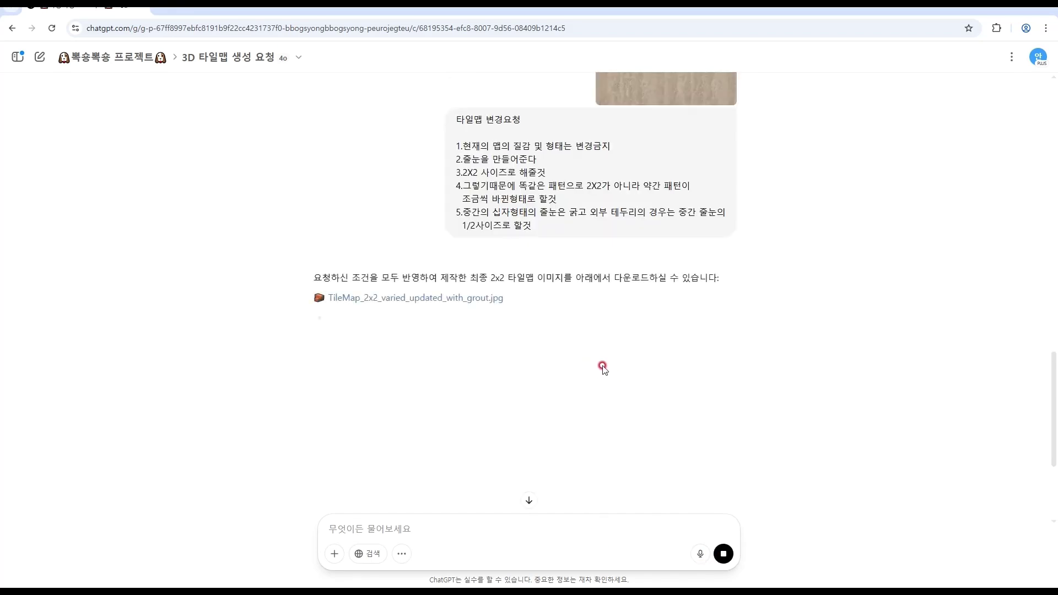
left_click(449, 300)
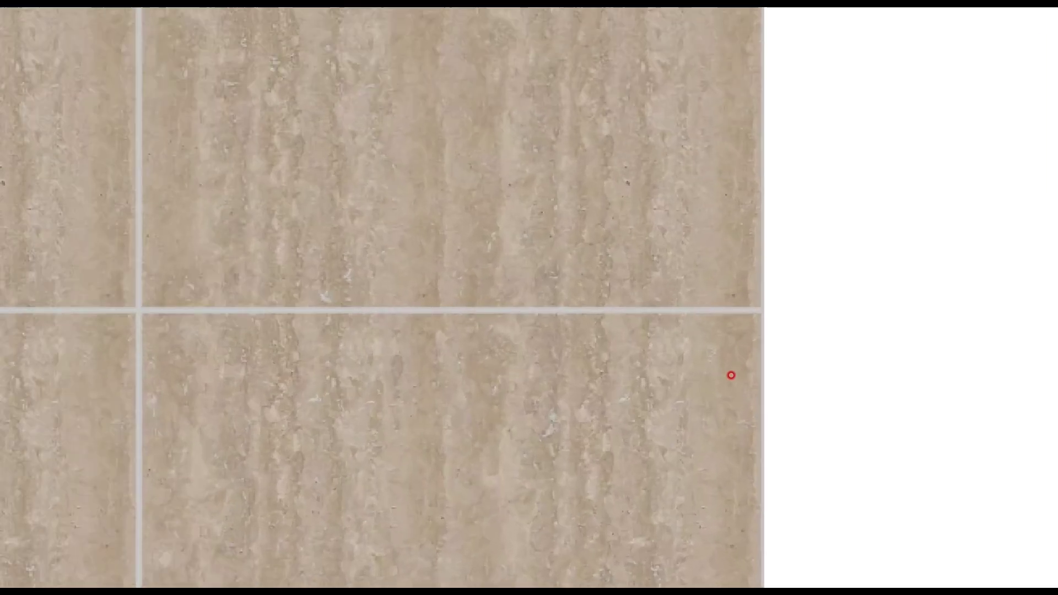
- Compare the central grout line with the outer edge grout on the 2x2 tile map image
left_click_drag(749, 211, 817, 314, "ctrl")
left_click_drag(376, 242, 508, 312, "ctrl")
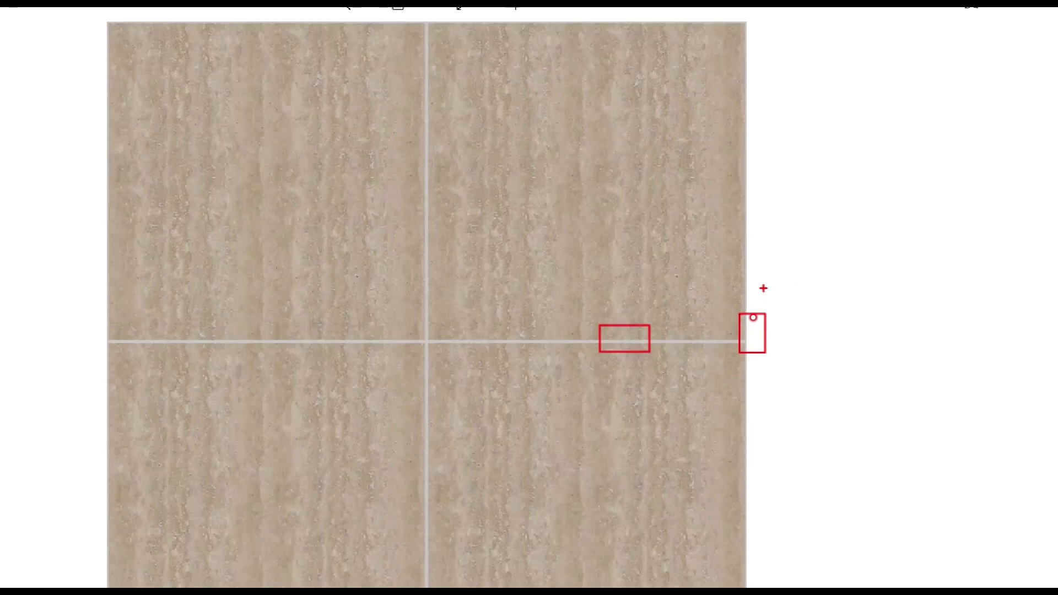
mouse_move(751, 270)
left_mouse_down()
mouse_move(745, 289)
mouse_move(751, 270)
left_mouse_up()
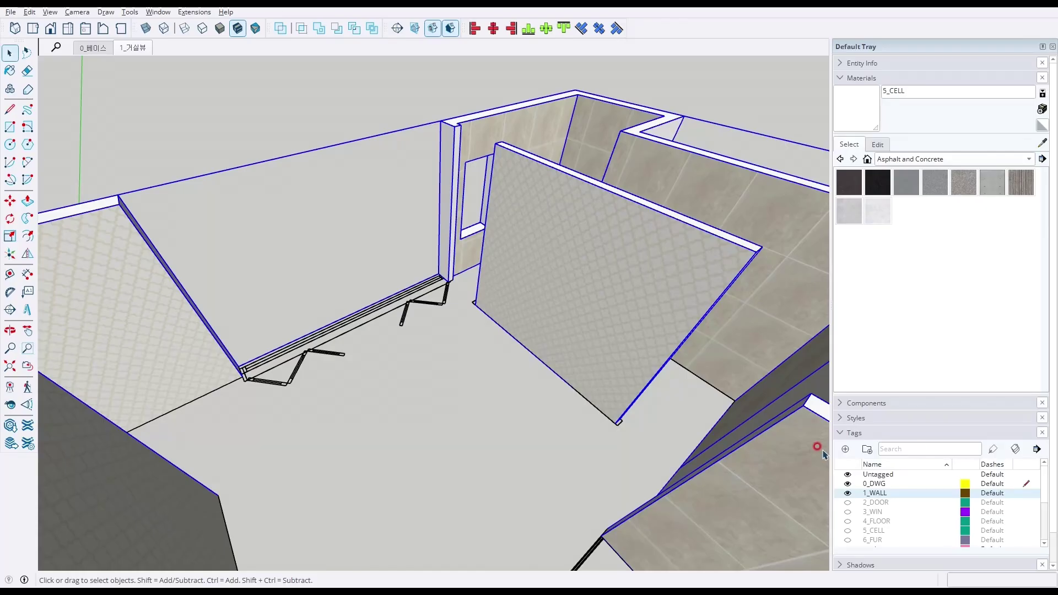
- Return to the SketchUp model and show the 2_DOOR and 3_WIN tags
mouse_move(823, 454)
middle_mouse_down()
mouse_move(689, 355)
mouse_move(699, 325)
mouse_move(633, 354)
mouse_move(653, 362)
middle_mouse_up()
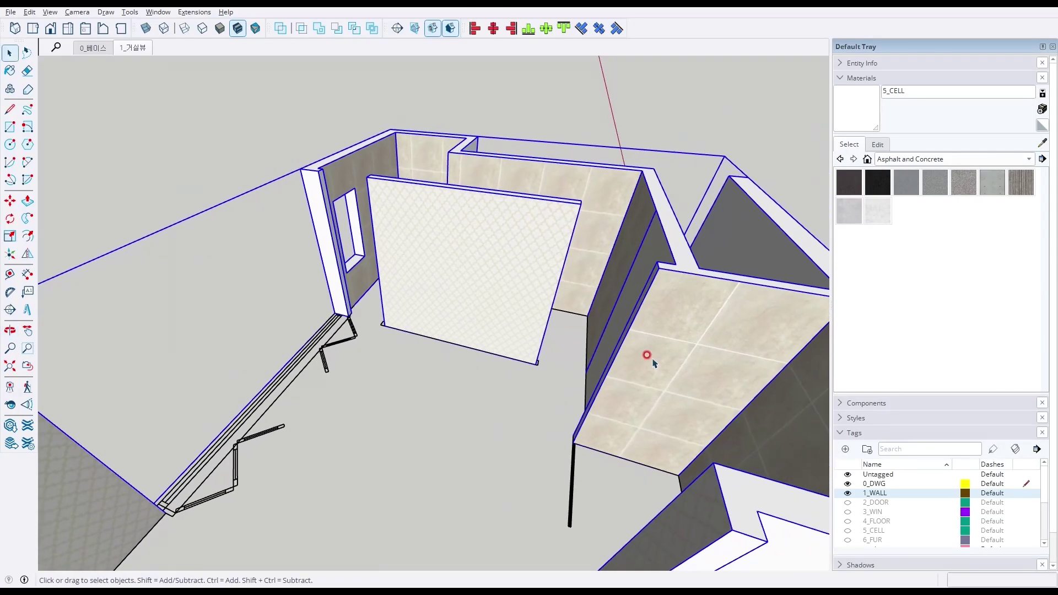
left_click_drag(653, 321, 721, 266)
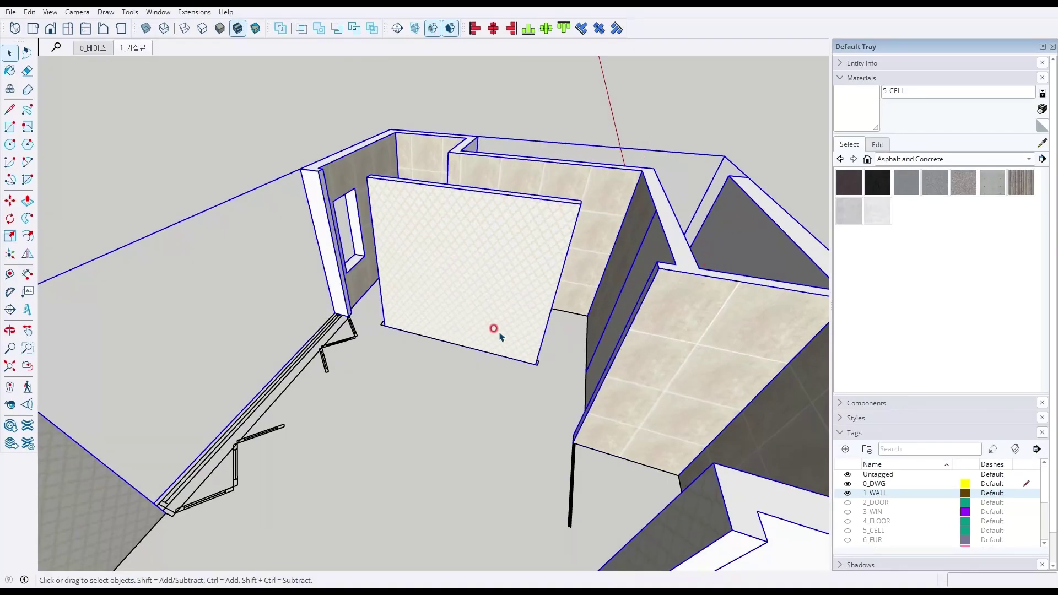
mouse_move(501, 336)
middle_mouse_down()
mouse_move(370, 403)
mouse_move(432, 404)
middle_mouse_up()
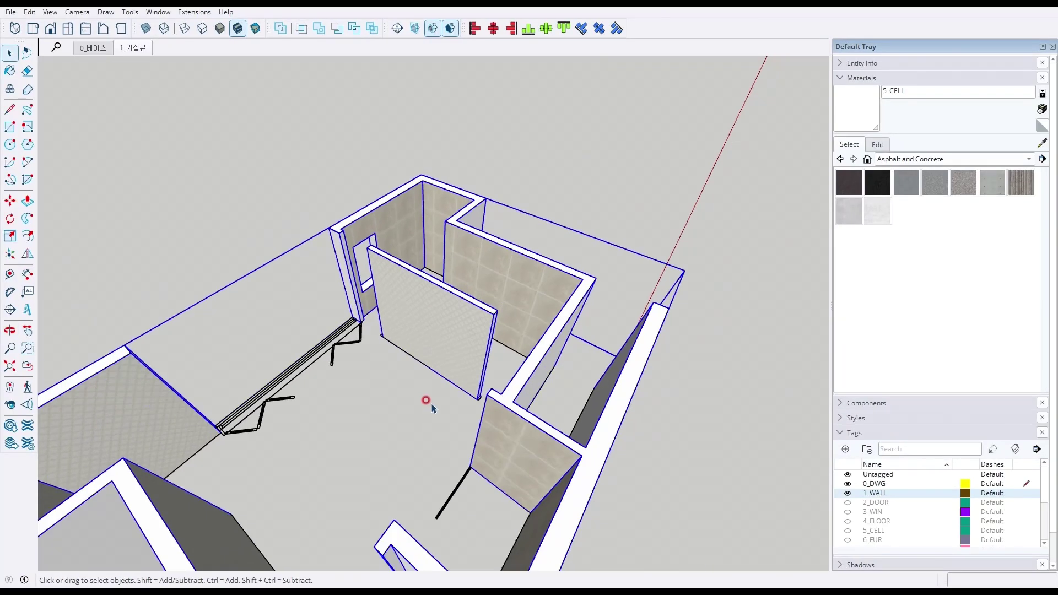
left_click(847, 505)
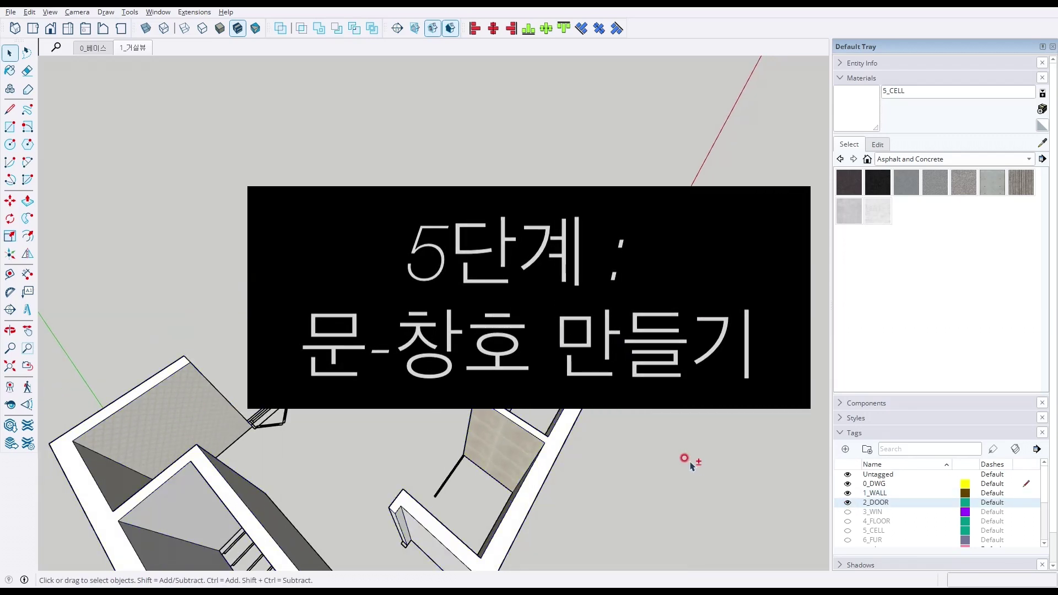
middle_click_drag(806, 492, 509, 368)
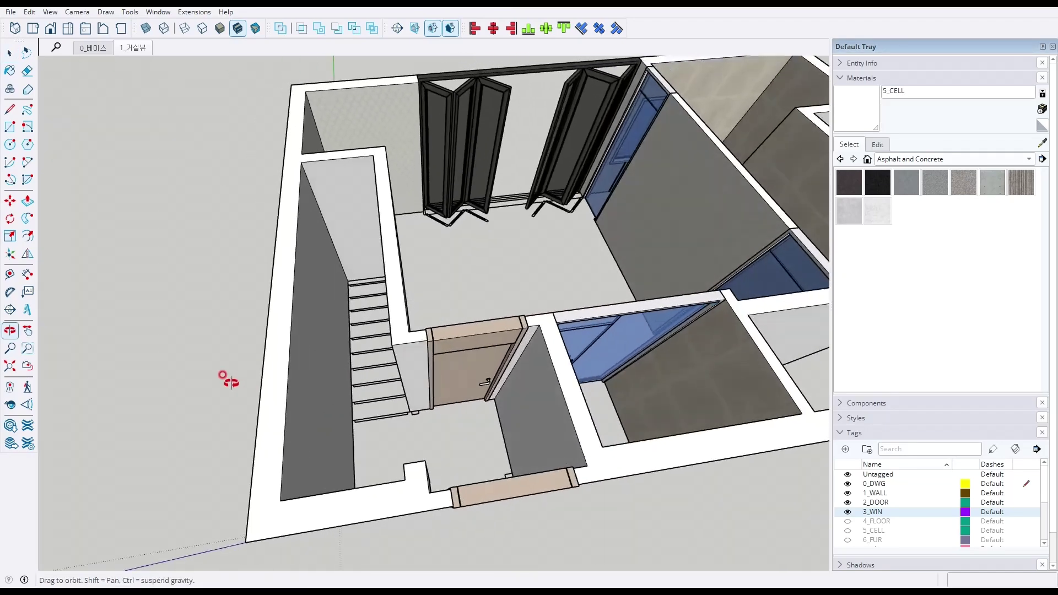
- Examine the wooden doors and the blue glass doors around the living room from above and inside
scroll(503, 300, "up", 10)
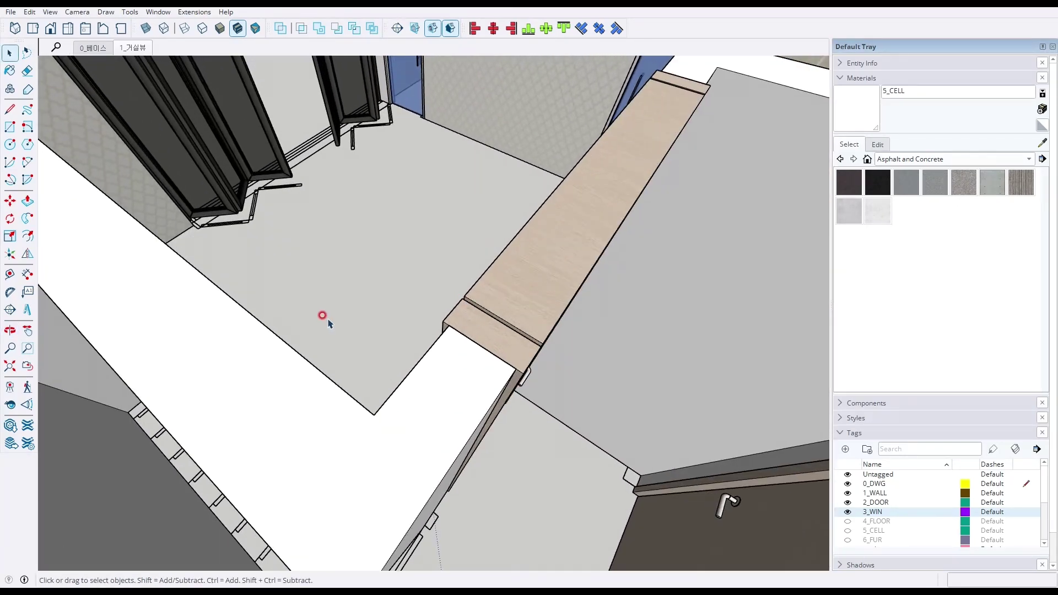
middle_click_drag(328, 319, 698, 266)
scroll(510, 295, "down", 8)
scroll(497, 230, "up", 6)
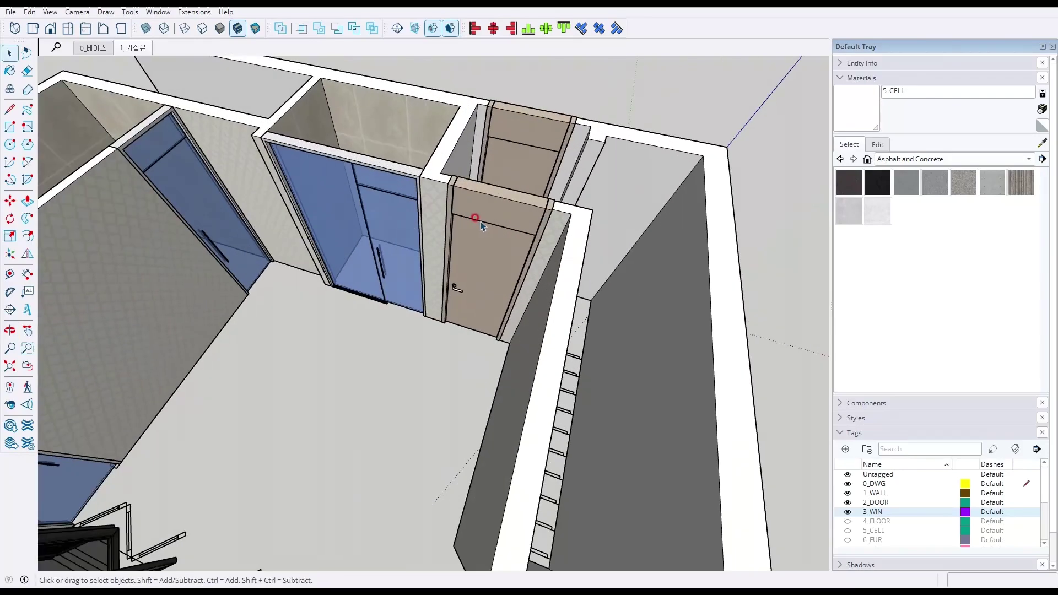
middle_click_drag(475, 250, 540, 122)
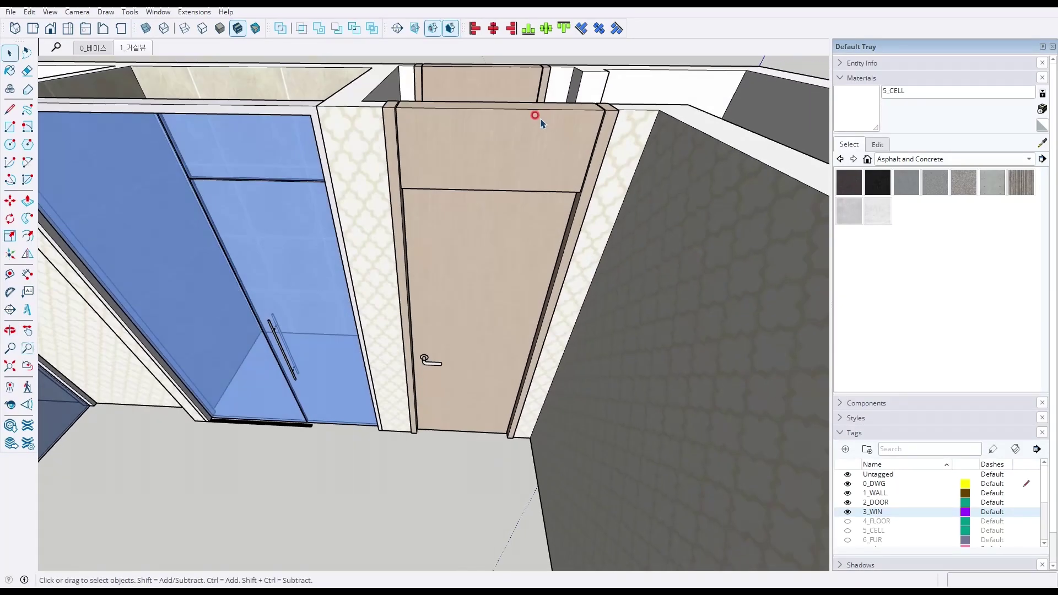
middle_click_drag(480, 342, 431, 267)
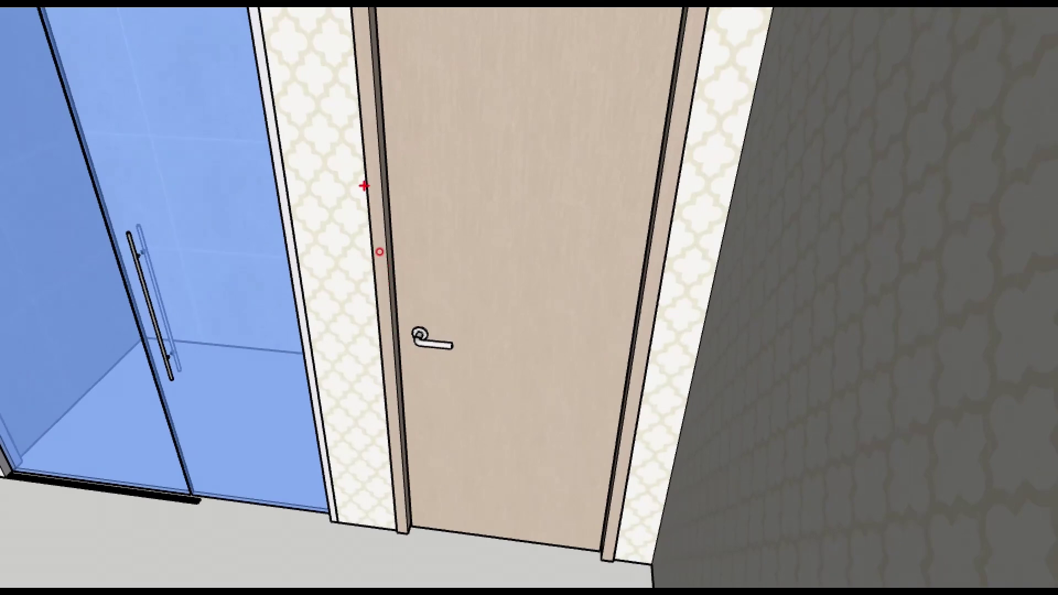
- Inspect the wooden door's frame, handle and upper panel up close, along with the neighbouring doors
left_click_drag(367, 195, 391, 157)
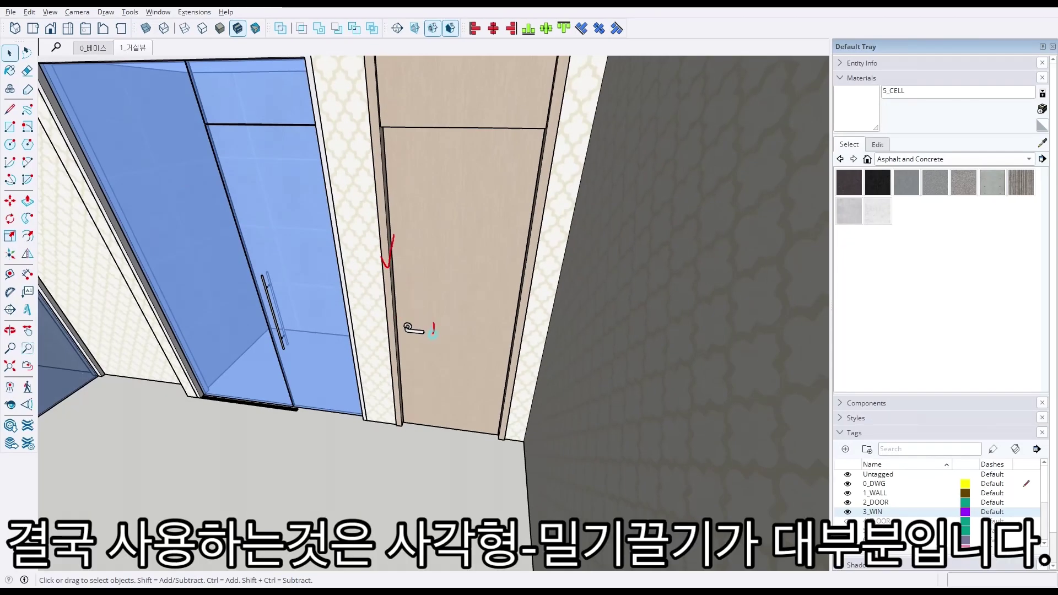
left_click_drag(472, 328, 482, 366)
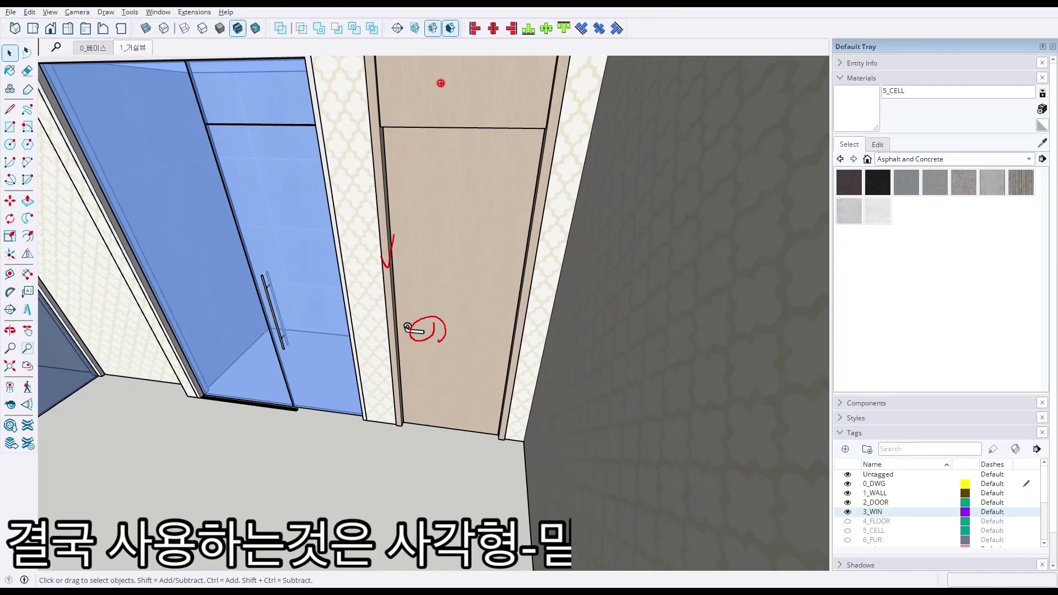
left_click_drag(441, 84, 486, 81)
key("Escape")
mouse_move(498, 337)
middle_mouse_down()
mouse_move(492, 350)
mouse_move(227, 238)
mouse_move(596, 254)
mouse_move(545, 224)
middle_mouse_up()
mouse_move(496, 144)
left_mouse_down()
mouse_move(478, 160)
mouse_move(487, 165)
mouse_move(591, 111)
left_mouse_up()
left_click_drag(662, 99, 648, 157)
key("Escape")
- Examine the dark folding doors, tracing their outer frame and the individual door leaves
mouse_move(667, 87)
middle_mouse_down()
mouse_move(198, 338)
mouse_move(378, 147)
mouse_move(359, 201)
mouse_move(297, 194)
mouse_move(380, 186)
mouse_move(381, 302)
middle_mouse_up()
middle_click_drag(361, 234, 334, 215)
key("ctrl+1")
left_click(334, 215)
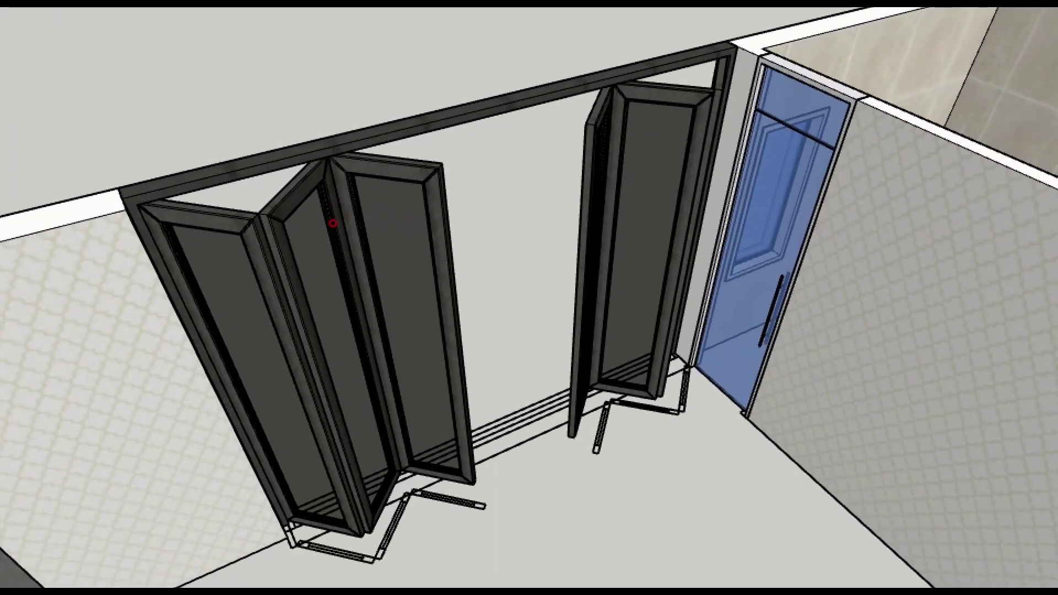
scroll(331, 228, "down", 3)
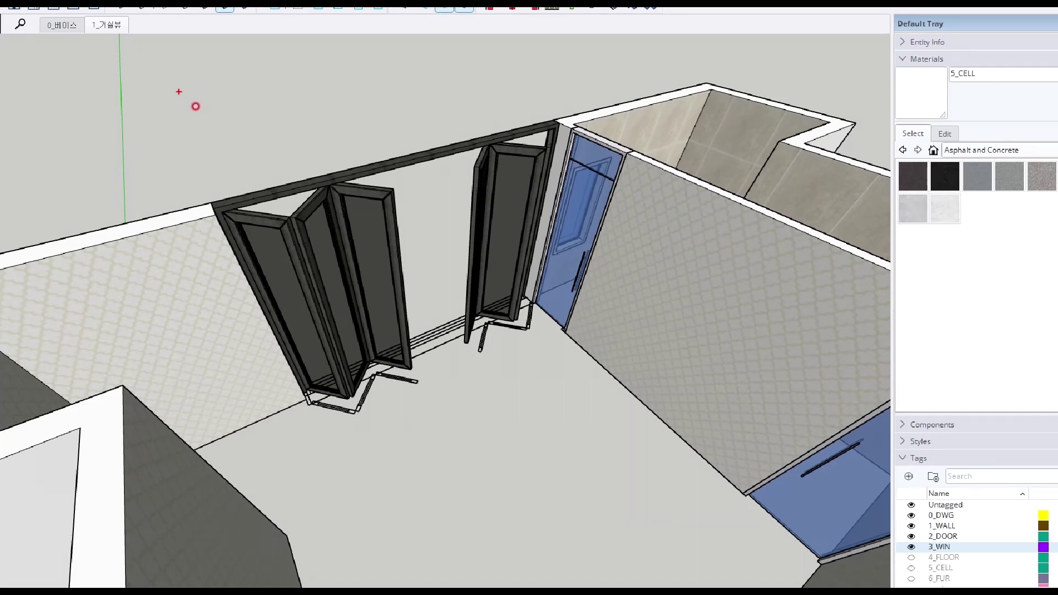
left_click_drag(159, 81, 633, 447, "ctrl")
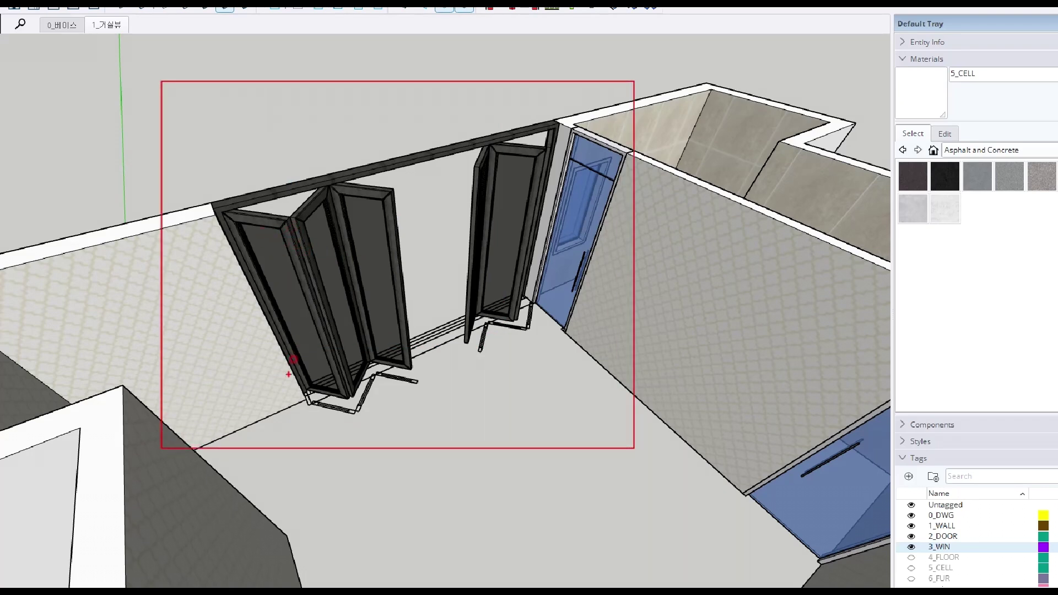
mouse_move(289, 388)
left_mouse_down()
mouse_move(238, 182)
mouse_move(620, 270)
left_mouse_up()
left_click_drag(289, 280, 301, 260)
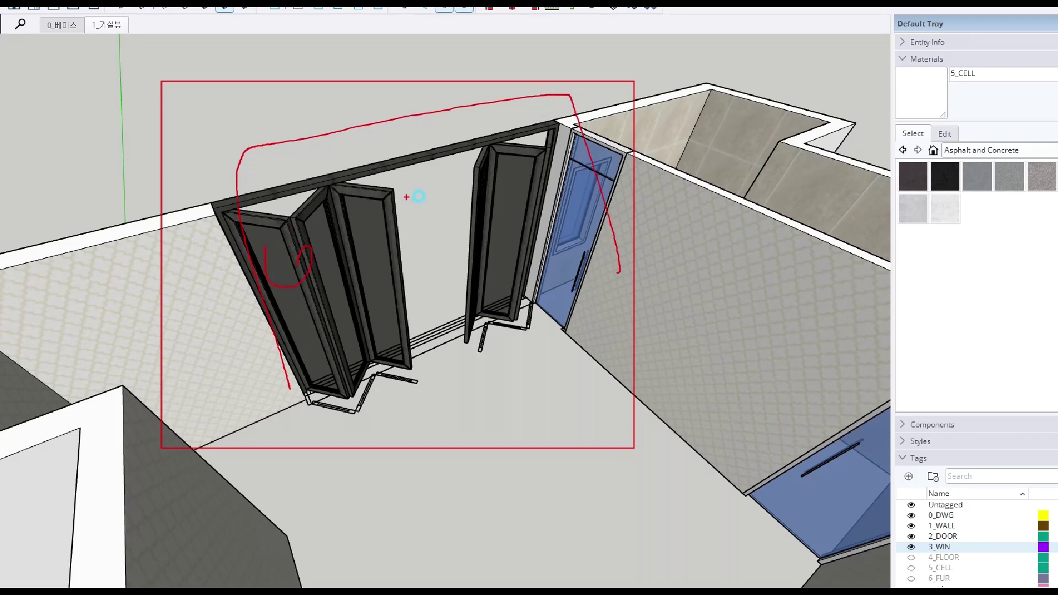
key("Escape")
- Show the 4_FLOOR tag and view the living room's wood floor from above
key("shift+z")
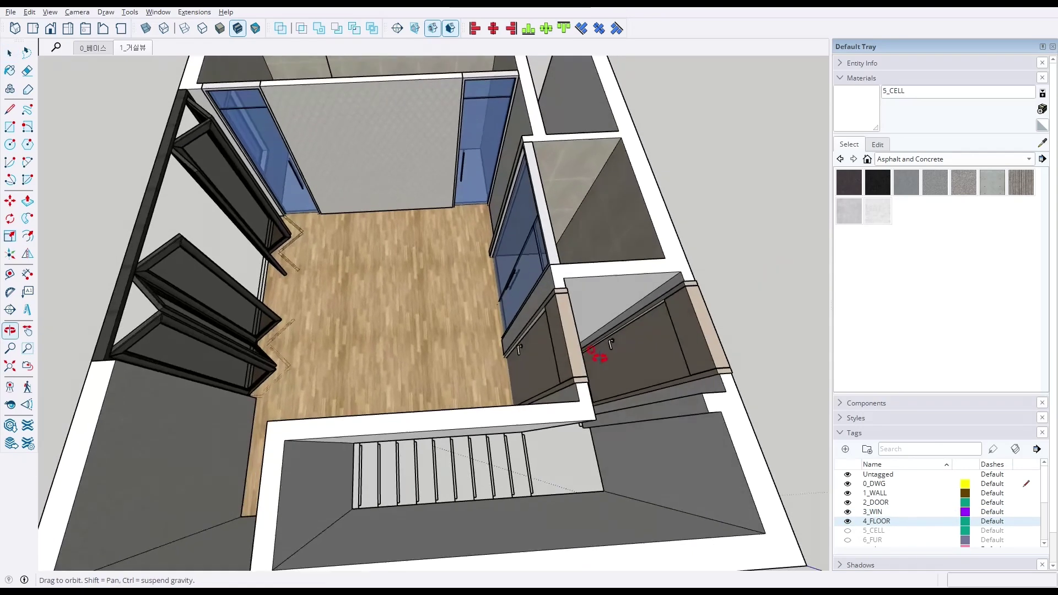
left_click_drag(602, 354, 612, 385)
mouse_move(612, 386)
middle_mouse_down()
mouse_move(373, 36)
mouse_move(410, 233)
mouse_move(368, 332)
middle_mouse_up()
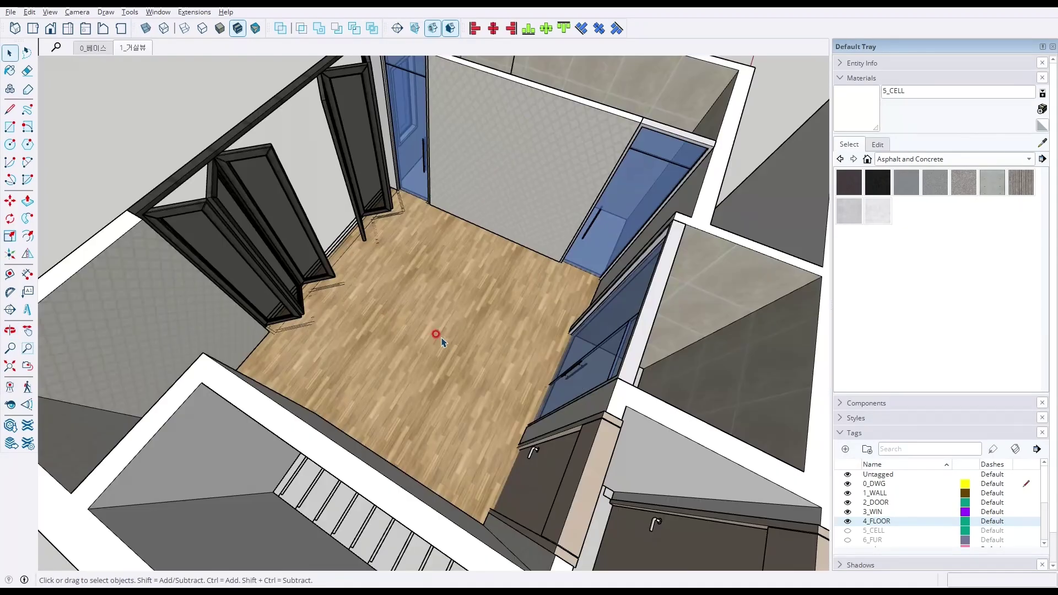
- Examine the living room's wood floor up close, tracing its plank pattern
middle_click_drag(437, 336, 407, 344)
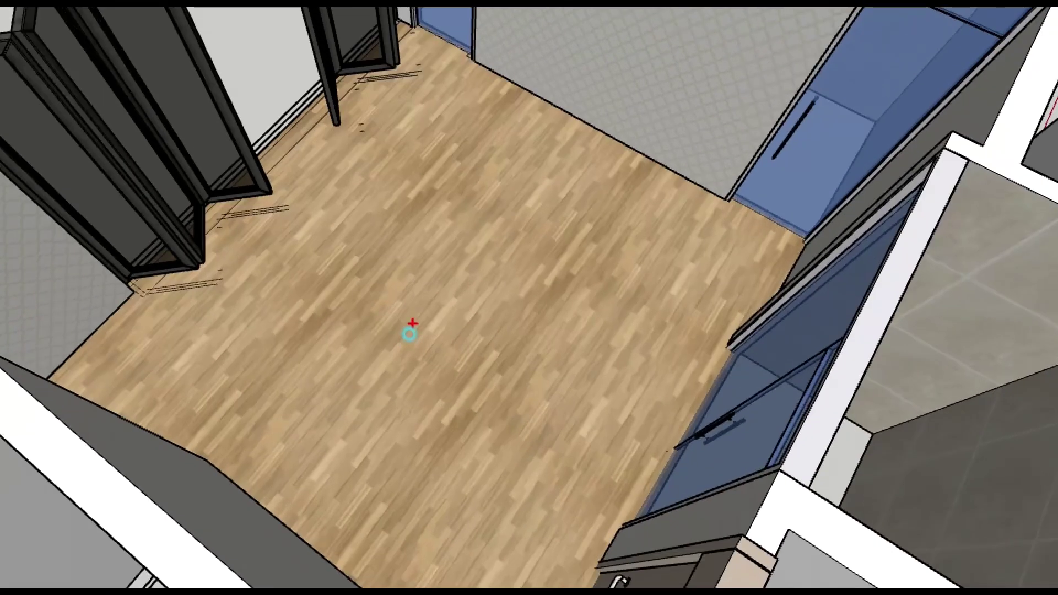
left_click_drag(413, 324, 364, 411)
left_click_drag(441, 353, 436, 364)
left_click_drag(502, 358, 502, 362)
mouse_move(490, 316)
left_mouse_down()
mouse_move(475, 451)
mouse_move(563, 361)
left_mouse_up()
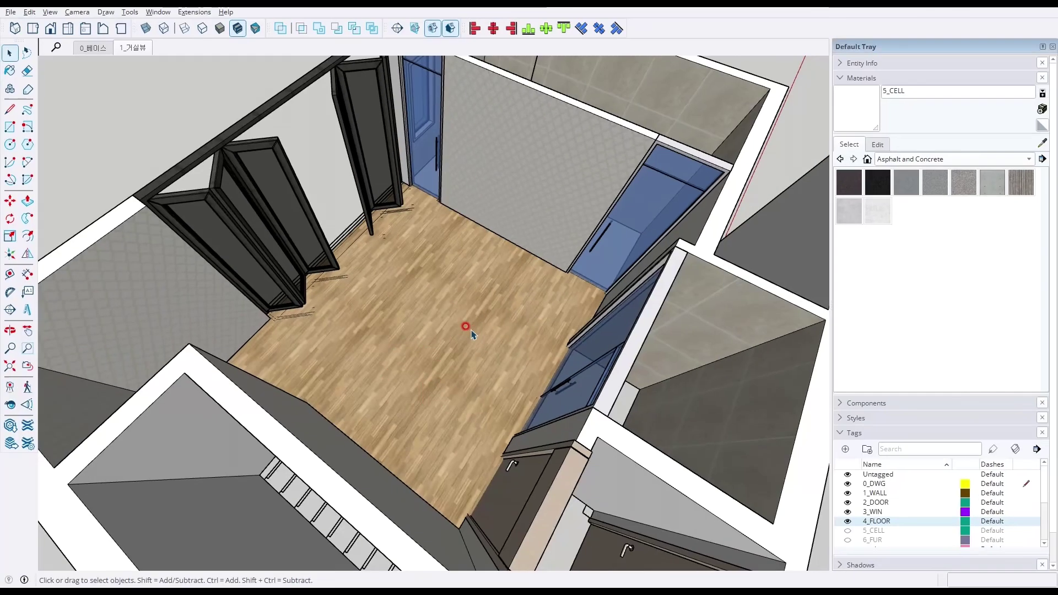
- Show the 5_CELL tag over the living room and hide it again
mouse_move(503, 406)
middle_mouse_down()
mouse_move(339, 394)
mouse_move(408, 362)
mouse_move(769, 514)
middle_mouse_up()
left_click(847, 530)
middle_click_drag(659, 489, 427, 218)
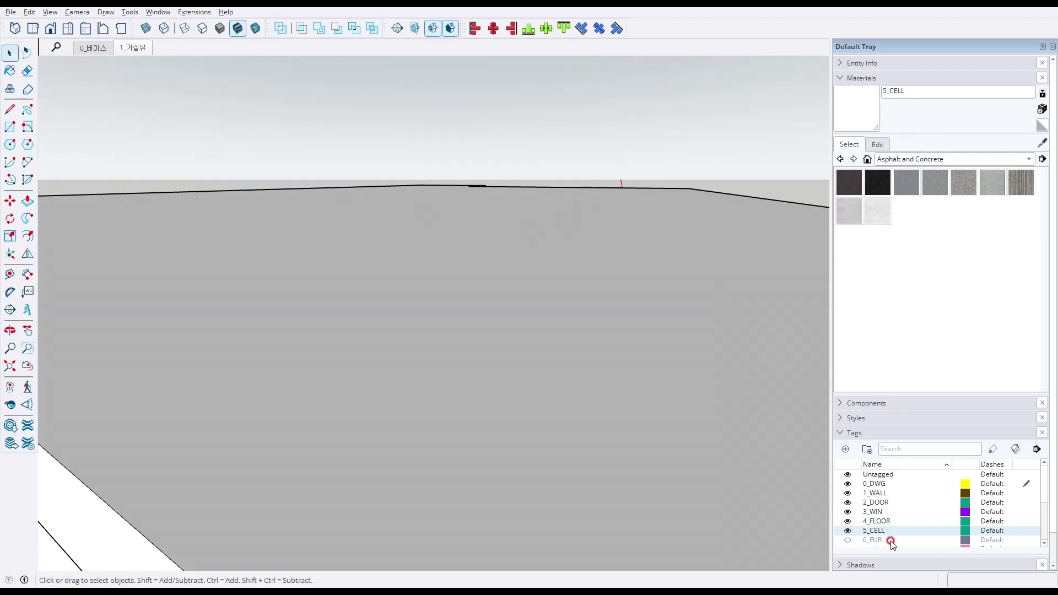
left_click(847, 530)
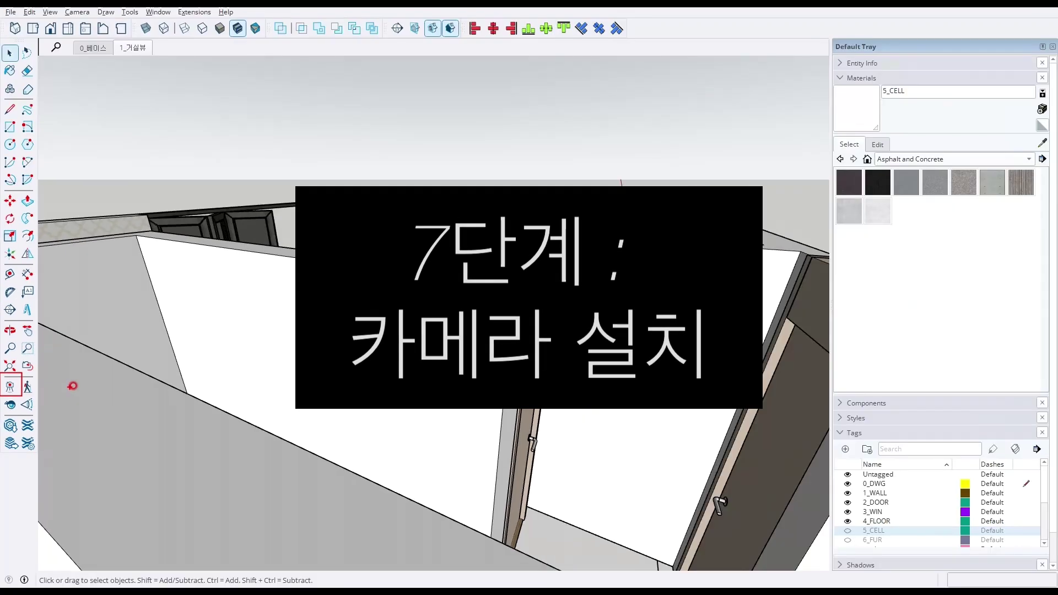
- Position the camera on the living room floor facing the patterned wall, at an eye height of 1200 mm
middle_click_drag(73, 385, 397, 334)
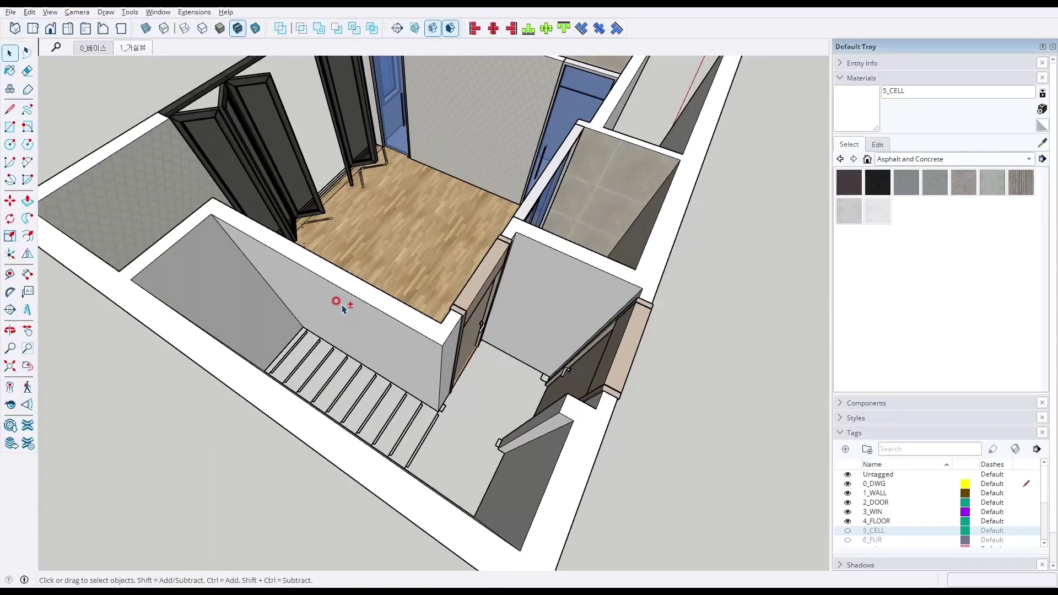
middle_click_drag(338, 303, 118, 438)
left_click(10, 387)
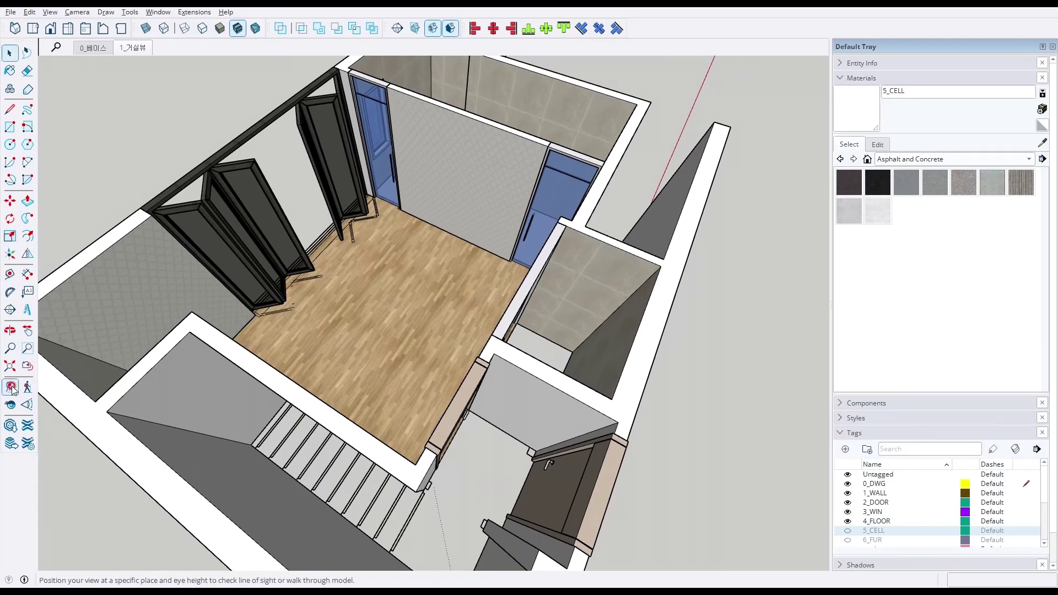
left_click_drag(371, 405, 390, 288)
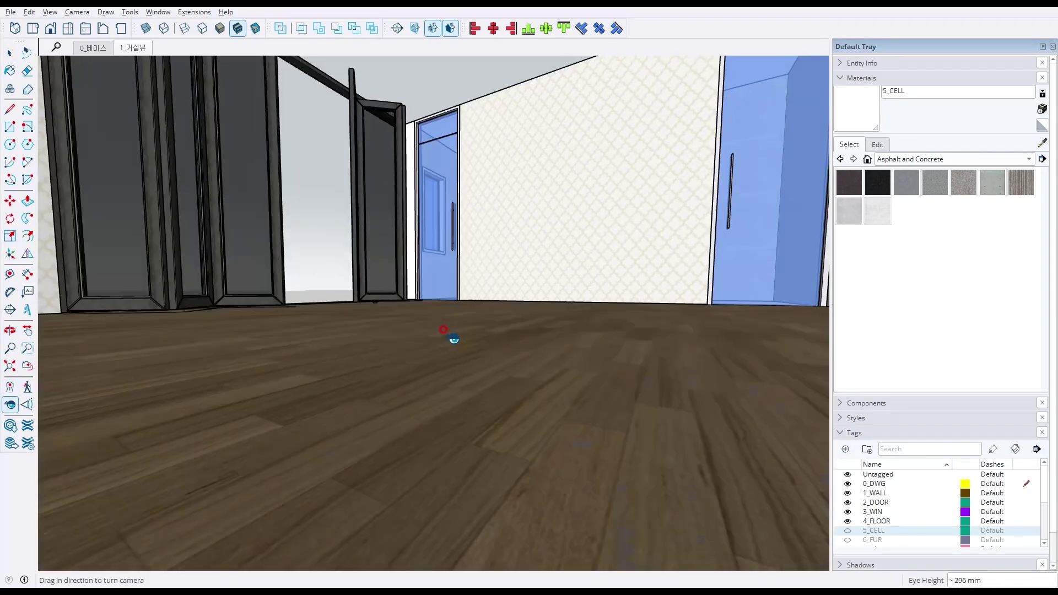
key("Return")
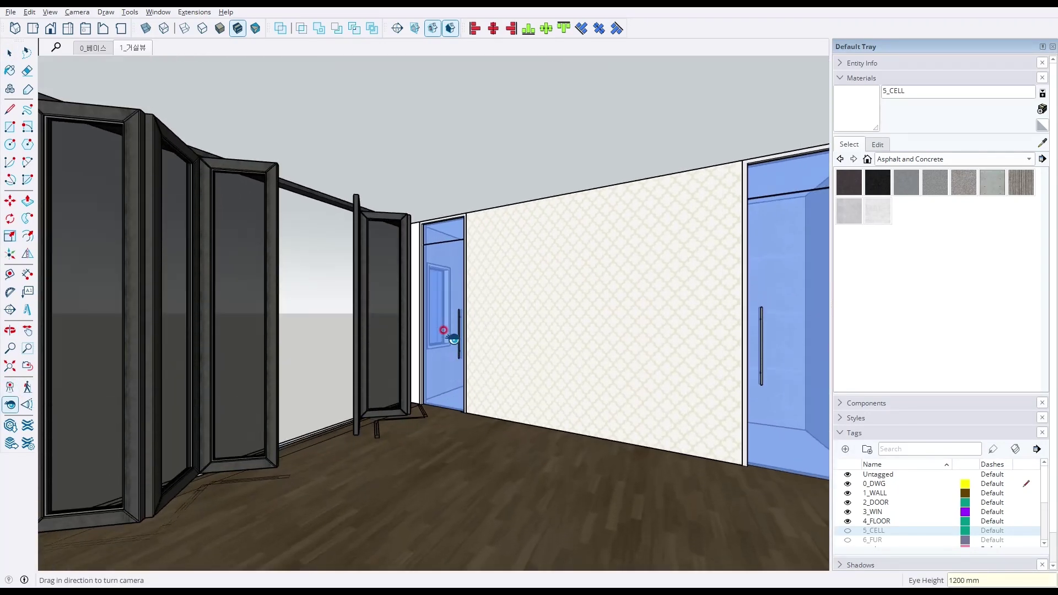
- Reframe the eye-level living room view at a 75° field of view and add it as a new scene
left_click(12, 349)
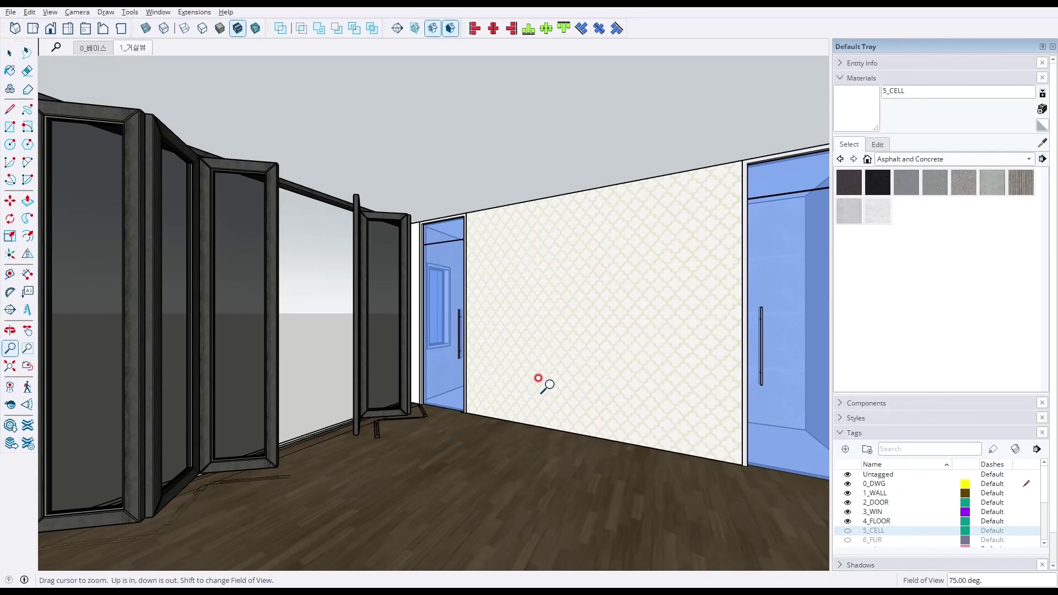
left_click_drag(543, 378, 538, 347)
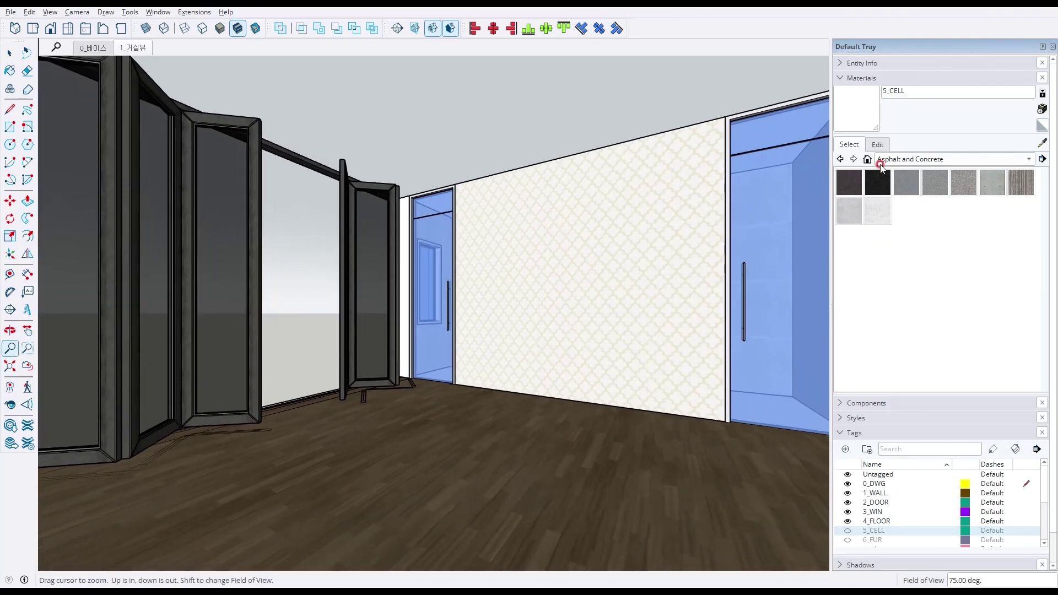
left_click(873, 76)
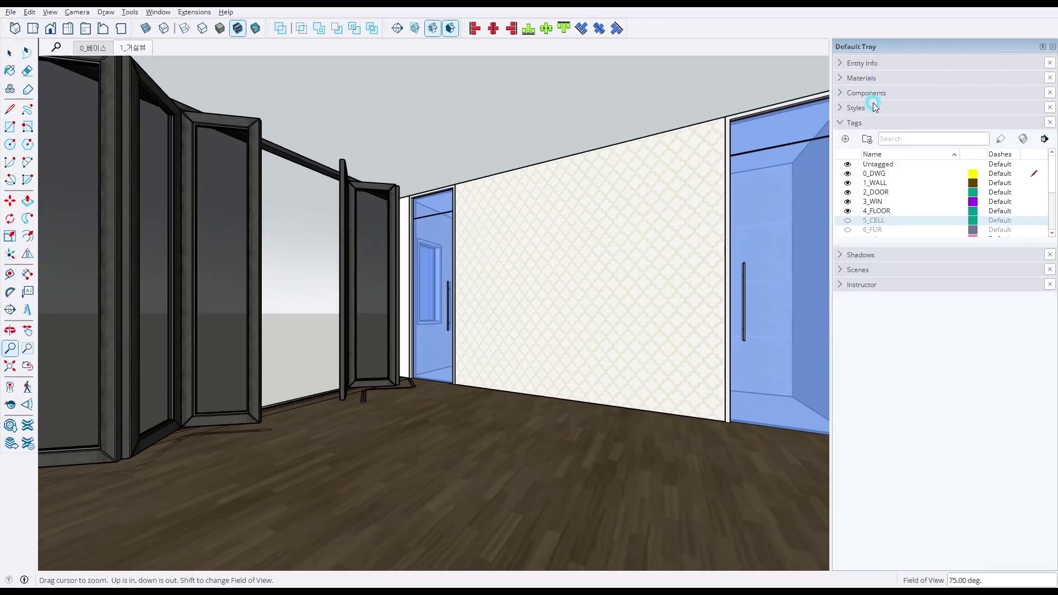
left_click(865, 270)
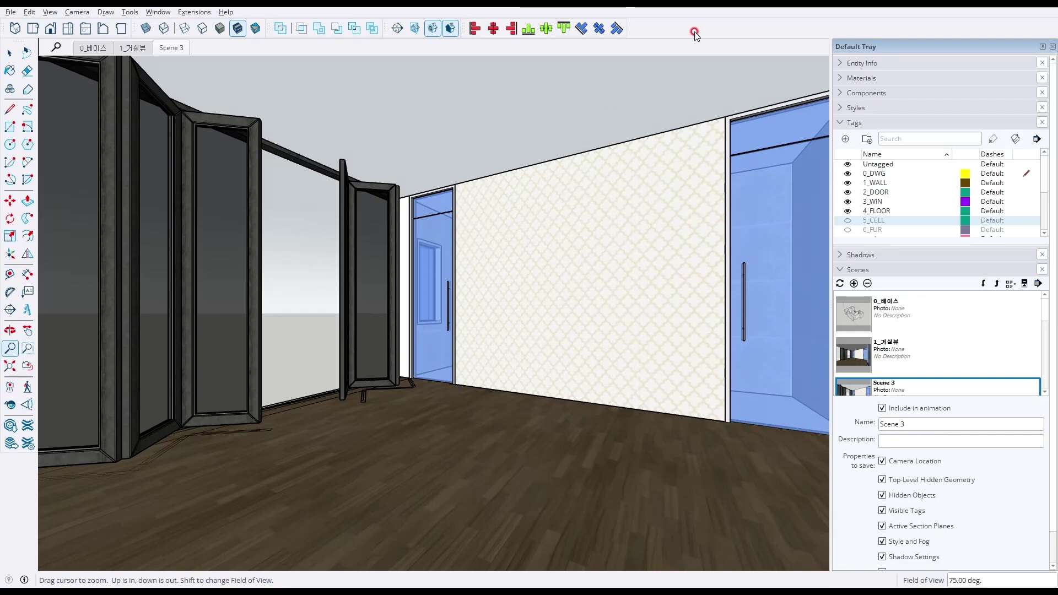
- Show the 5_CELL tag and mark the ceiling area and its three recessed lights along the patterned wall
left_click(848, 223)
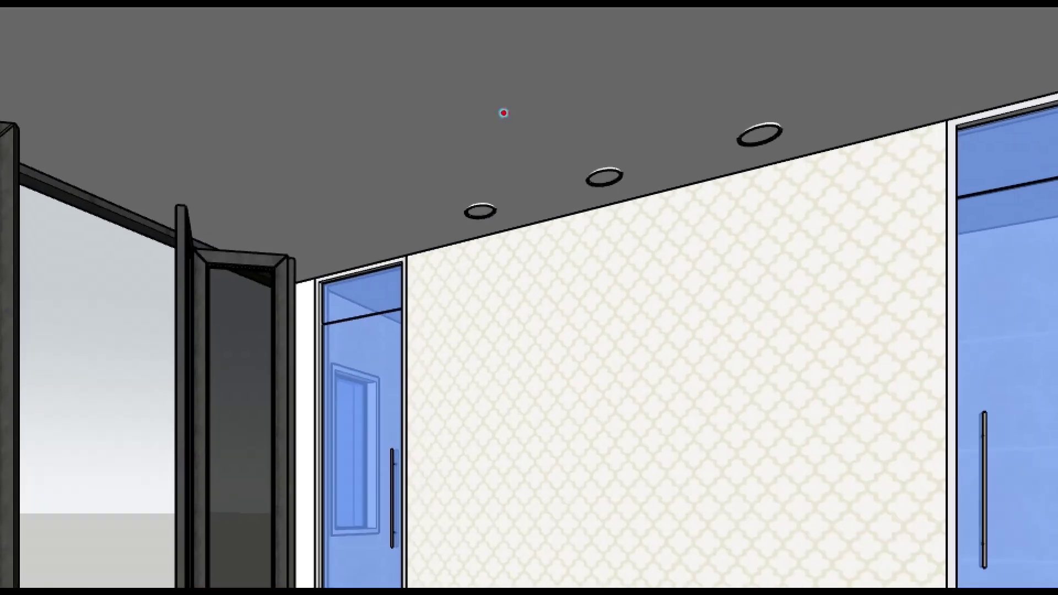
mouse_move(470, 128)
left_mouse_down()
mouse_move(475, 160)
mouse_move(478, 105)
mouse_move(482, 136)
left_mouse_up()
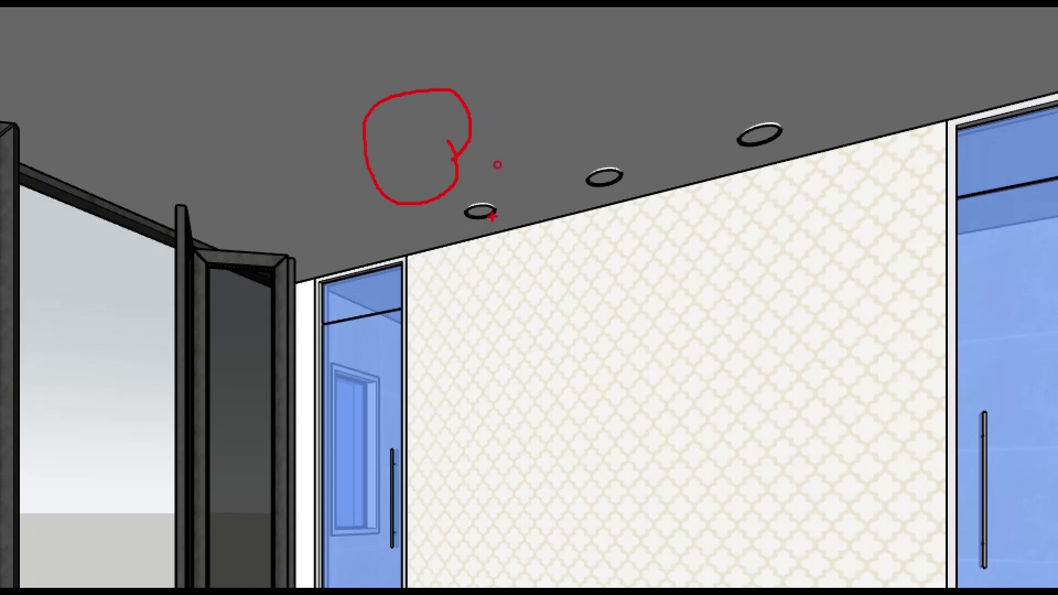
mouse_move(506, 217)
left_mouse_down()
mouse_move(473, 238)
mouse_move(504, 207)
mouse_move(498, 246)
left_mouse_up()
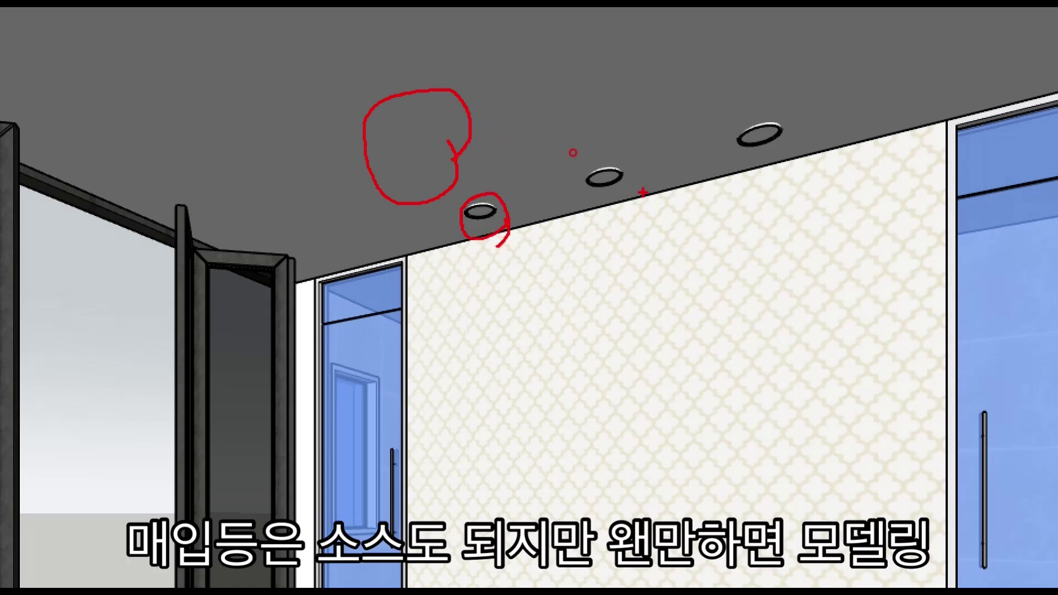
mouse_move(643, 192)
left_mouse_down()
mouse_move(597, 160)
mouse_move(607, 200)
left_mouse_up()
left_click_drag(871, 149, 770, 217)
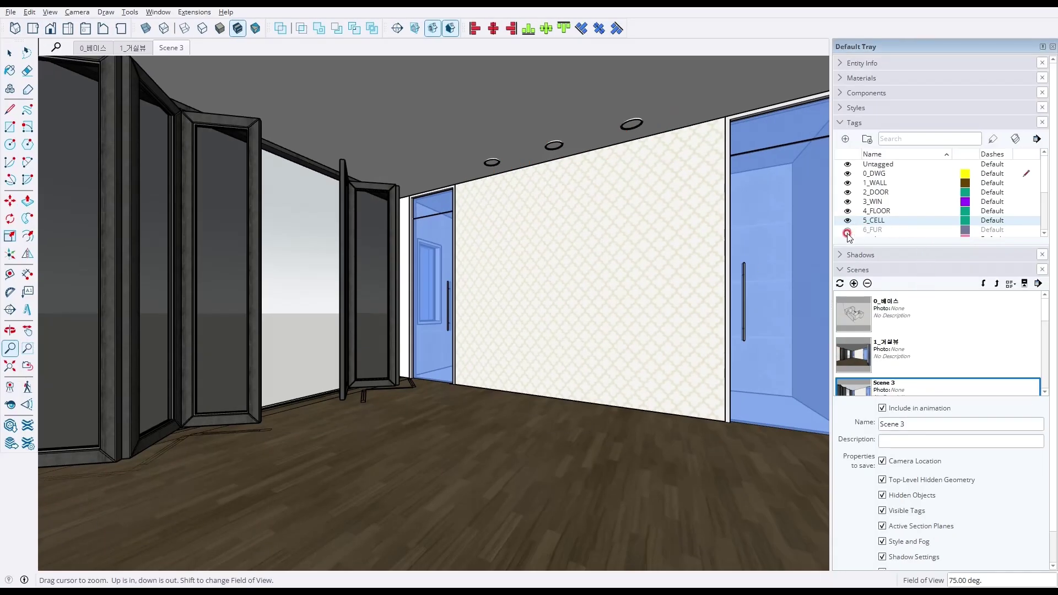
- Show the furniture on the 6_FUR tag
left_click(848, 229)
scroll(849, 231, "down", 1)
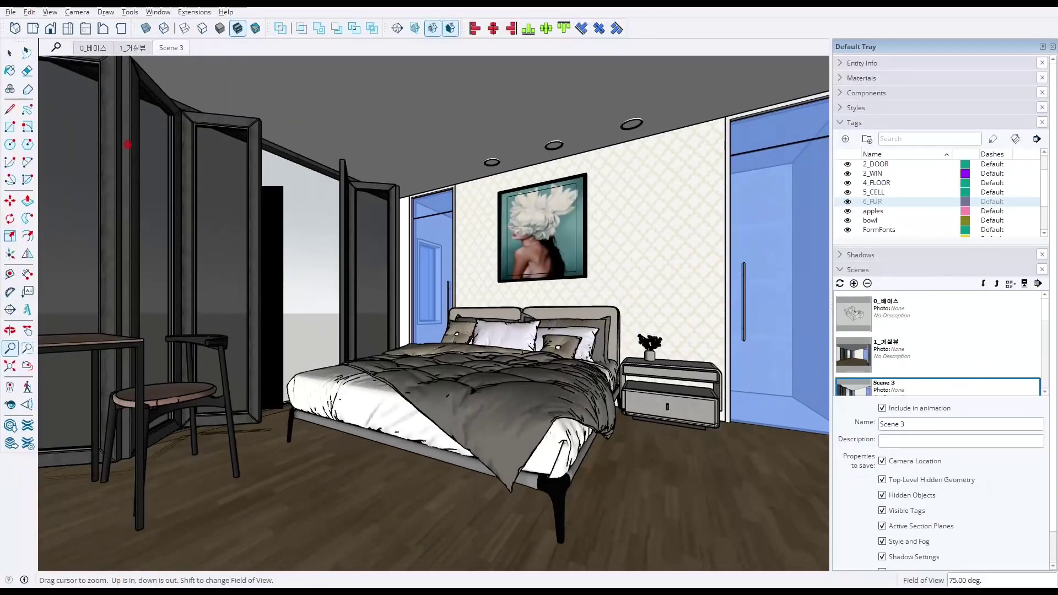
left_click(10, 12)
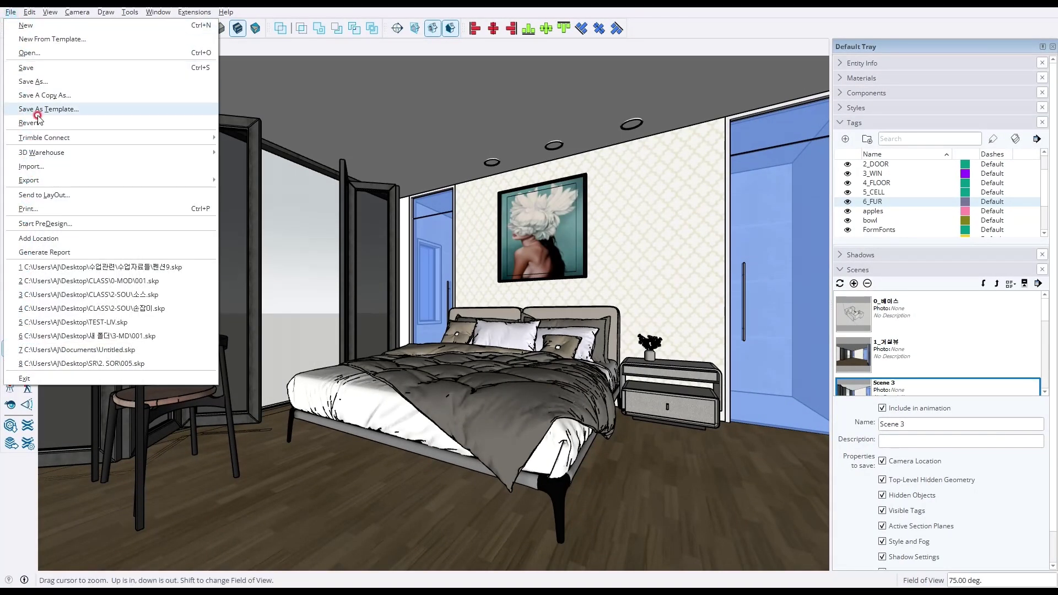
left_click(31, 166)
key("Escape")
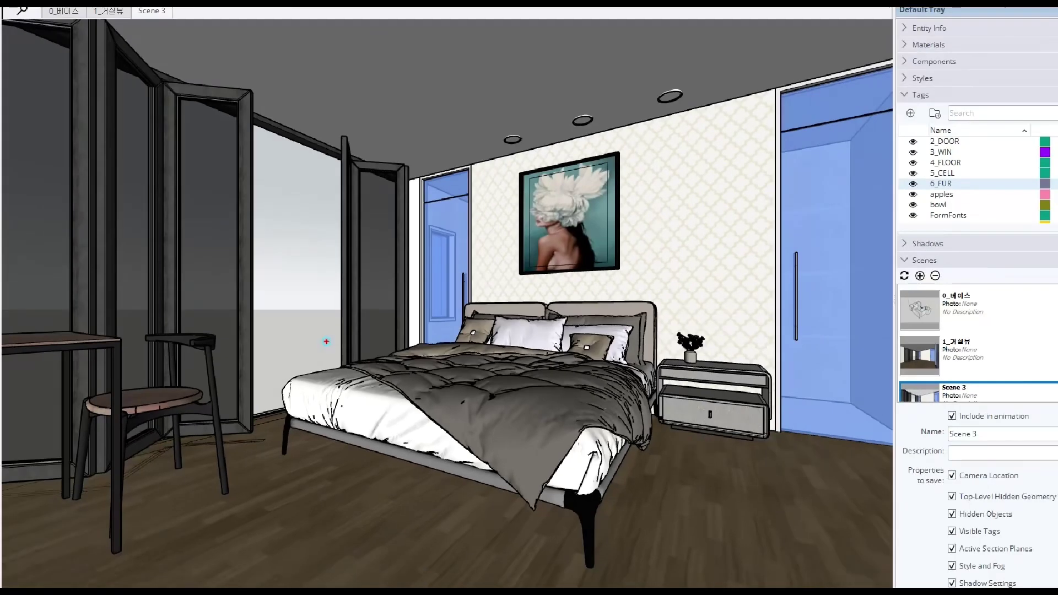
- Examine the bedroom furnishings, marking the chair, framed picture, ceiling lights and nightstand
left_click_drag(142, 337, 145, 396)
left_click_drag(472, 179, 507, 225)
left_click_drag(480, 102, 558, 133)
left_click_drag(700, 314, 749, 446)
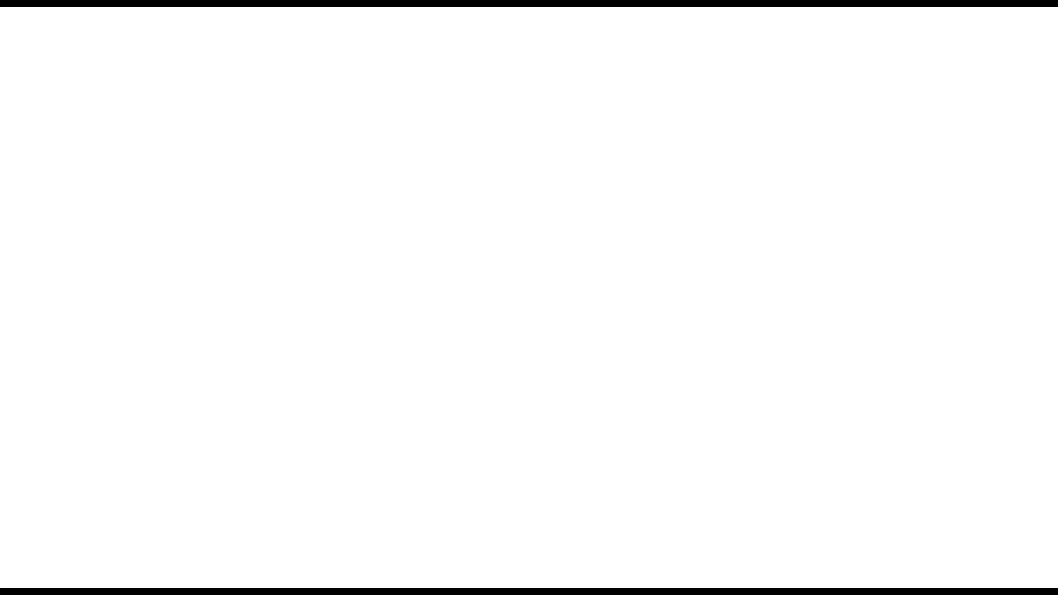
- Write two notes on a blank screen: "1.브이레이/엔스 : O" and "2.시안= AI = O"
type("1.브이레이/엔스")
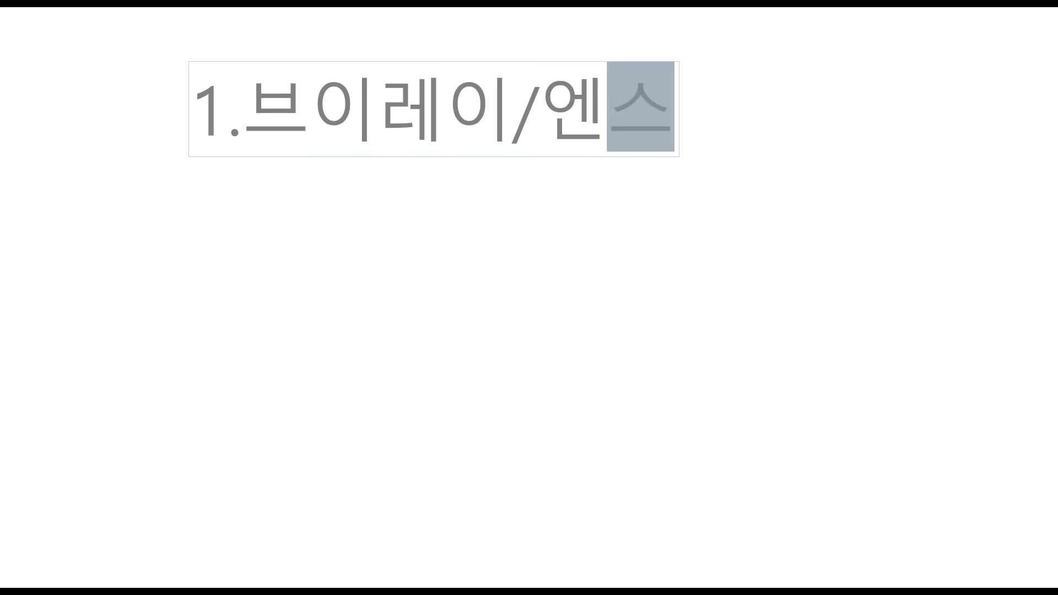
type(" : O")
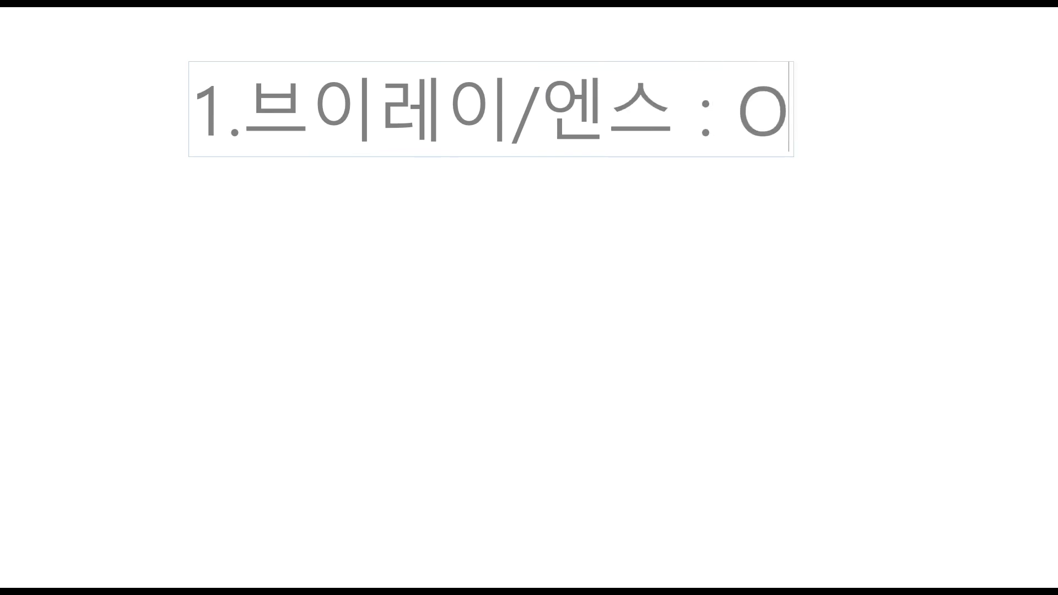
key("Return")
type("2")
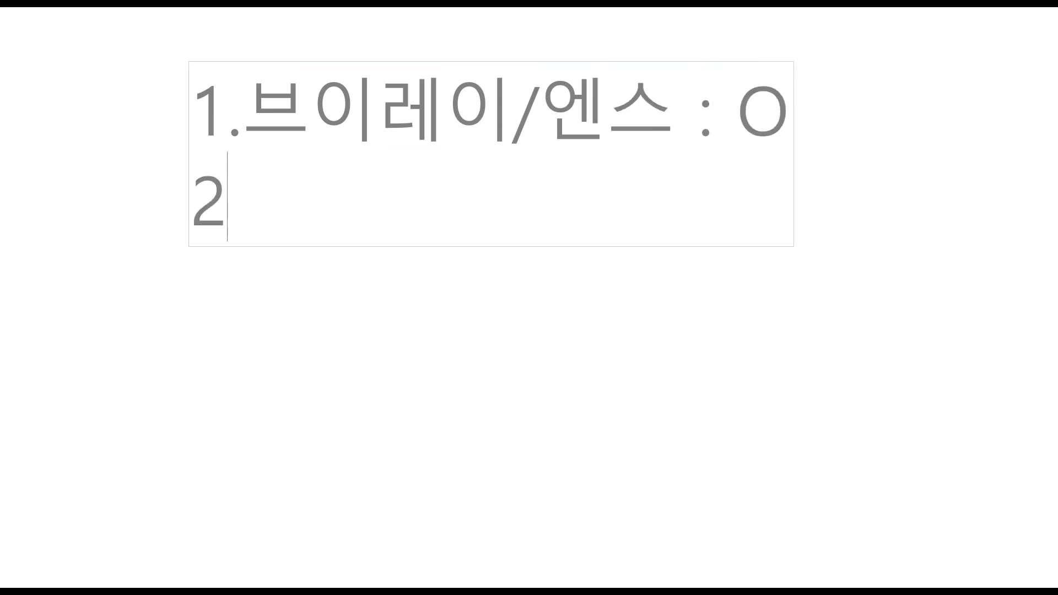
type(".시안= AI")
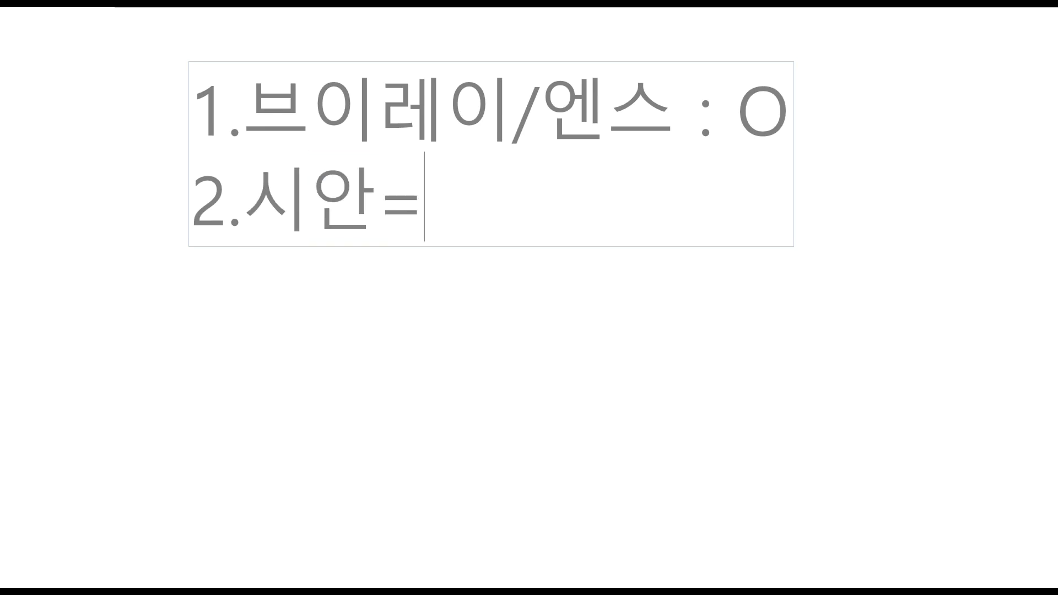
type(" = O")
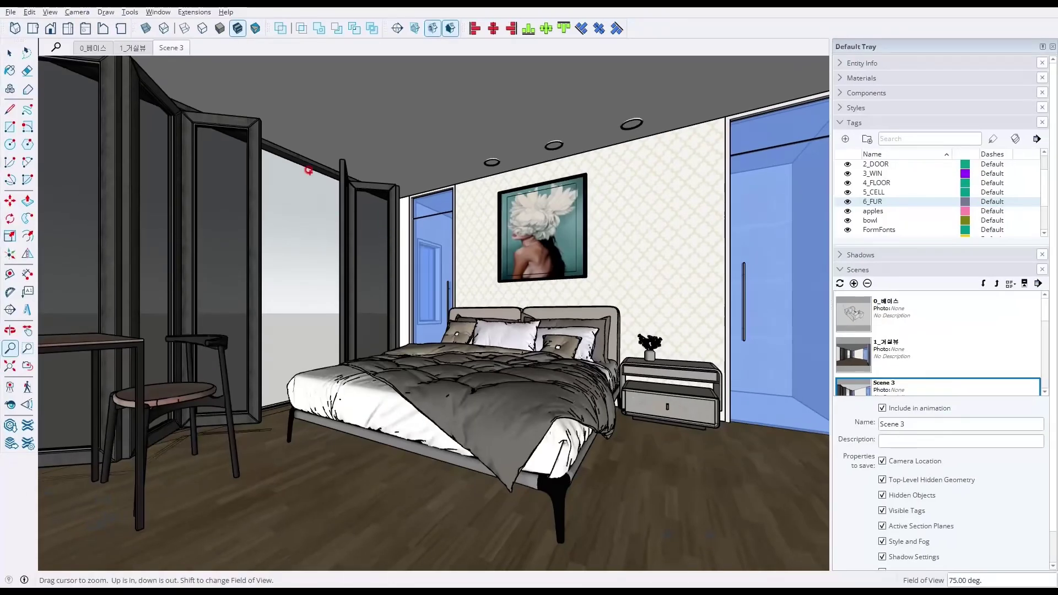
- Sketch three temporary arcs across the bedroom view near the ceiling and clear them from the screen
left_click_drag(283, 130, 372, 115)
left_click_drag(480, 125, 580, 106)
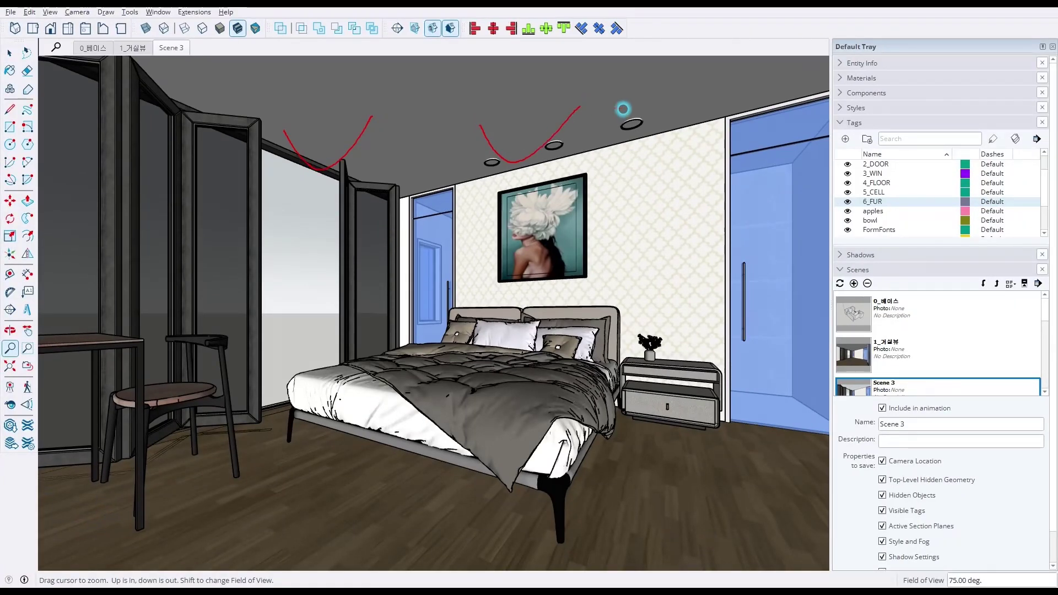
left_click_drag(671, 126, 737, 136)
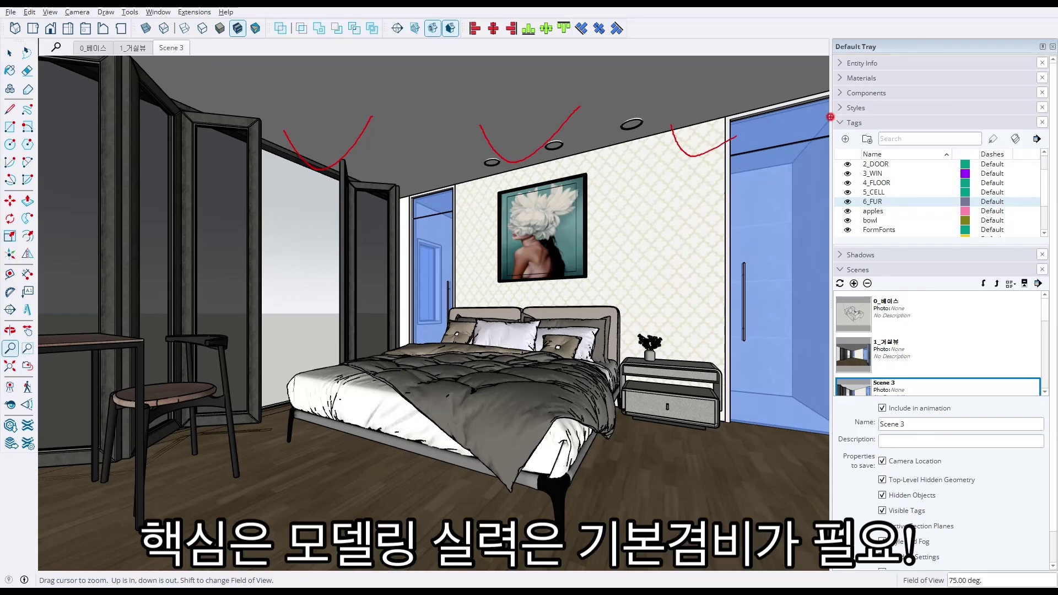
key("Escape")
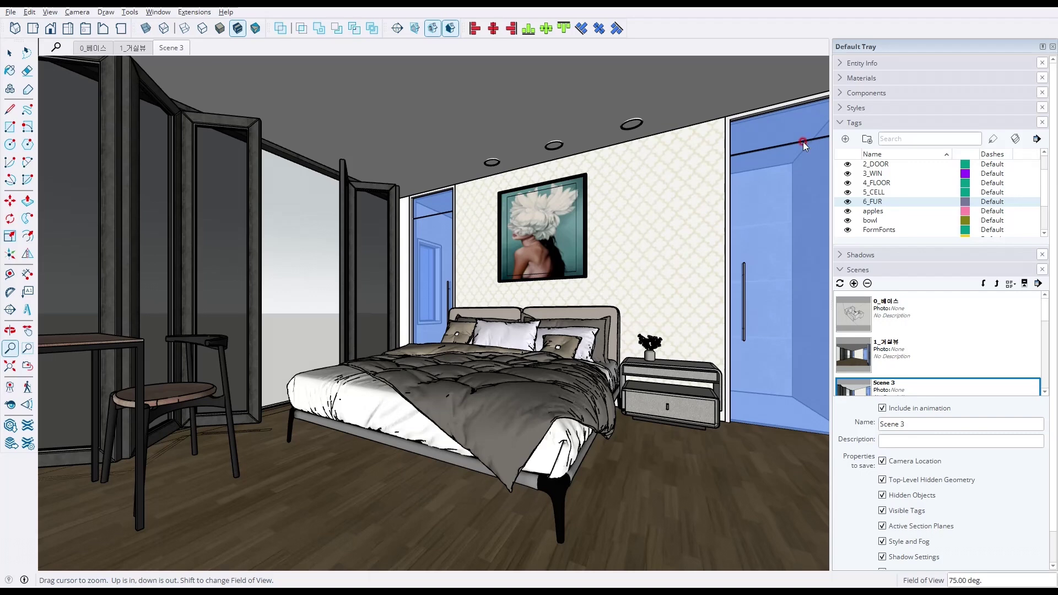
double_click(897, 201)
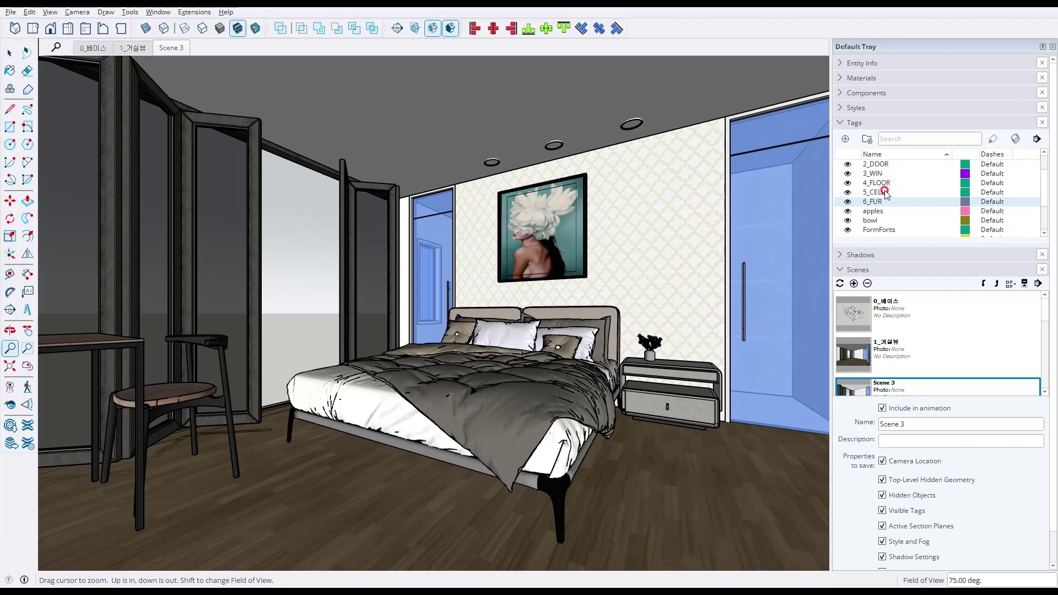